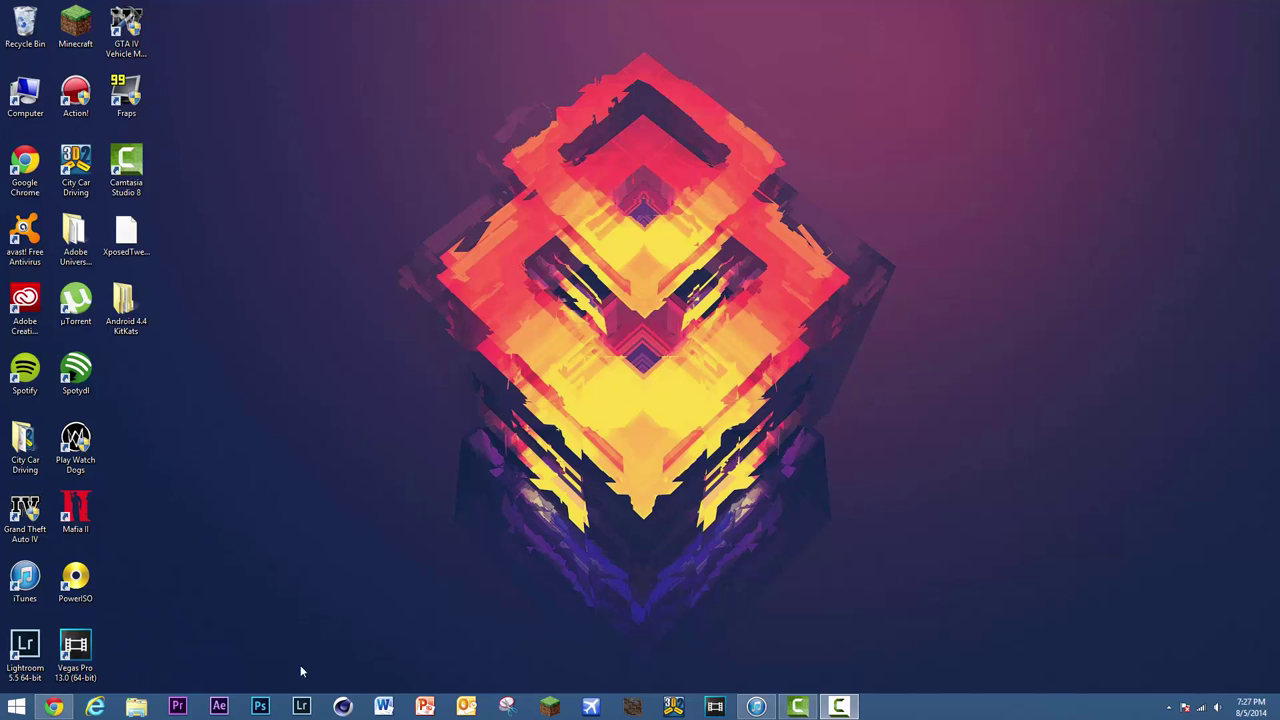
- Launch Lightroom and dismiss the notice about the available update
left_click(301, 706)
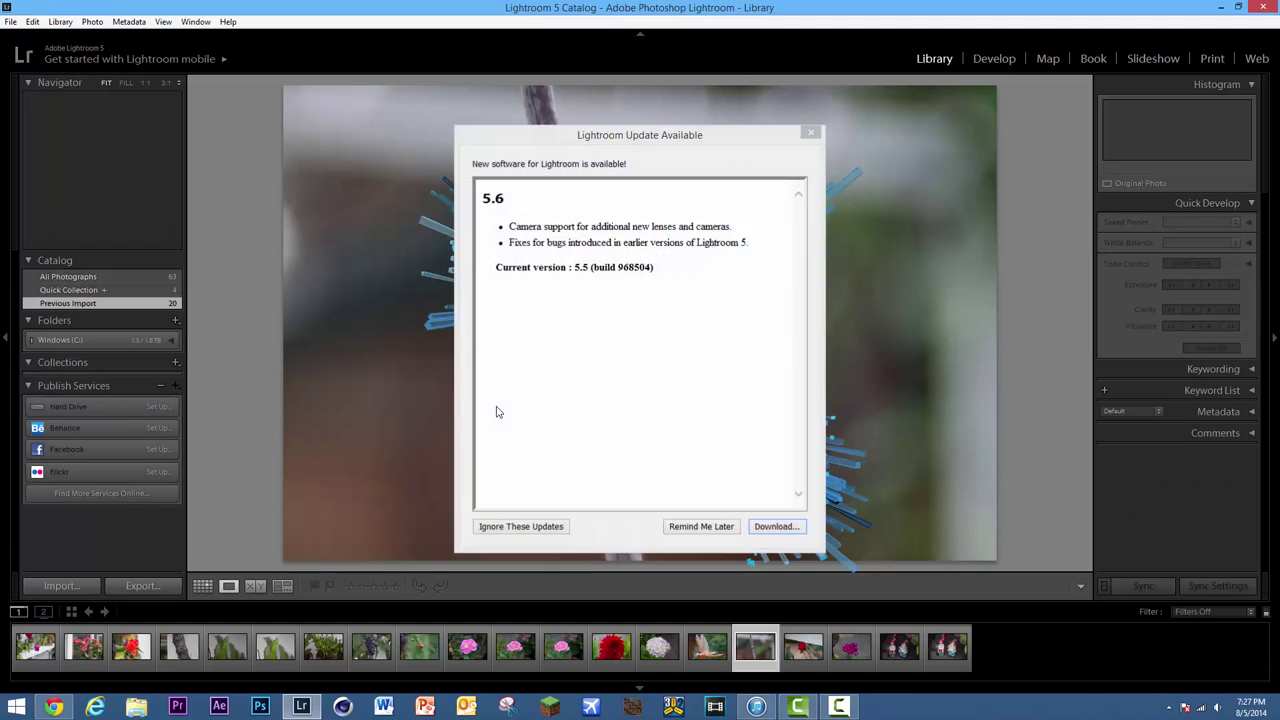
left_click(808, 135)
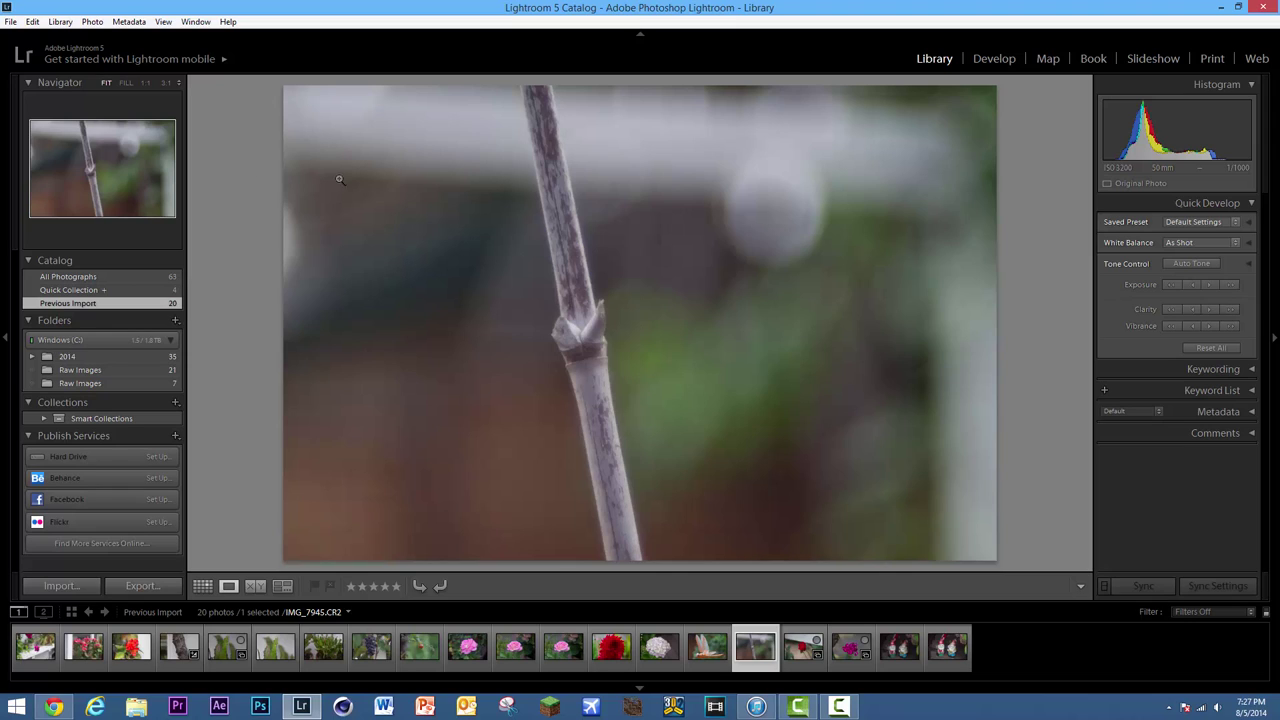
- Start a photo import and choose the Raw Images folder under Pictures as the source
left_click(14, 22)
left_click(14, 22)
left_click(14, 22)
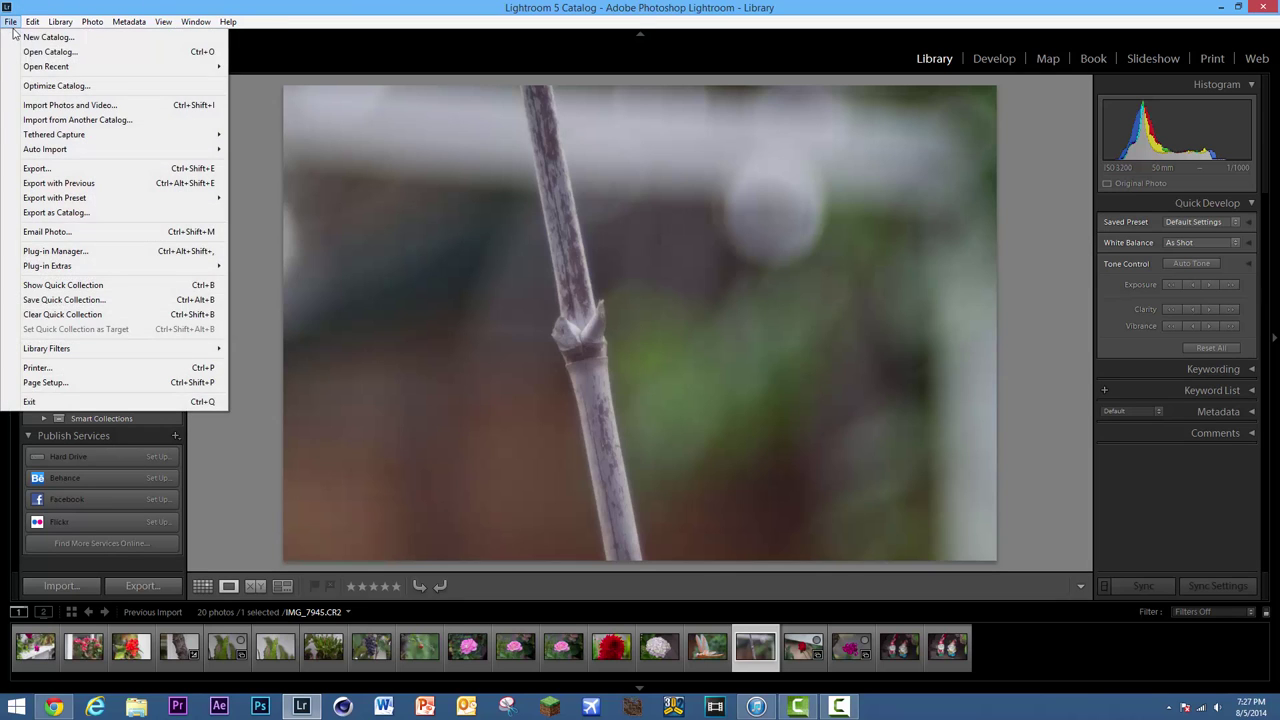
left_click(22, 106)
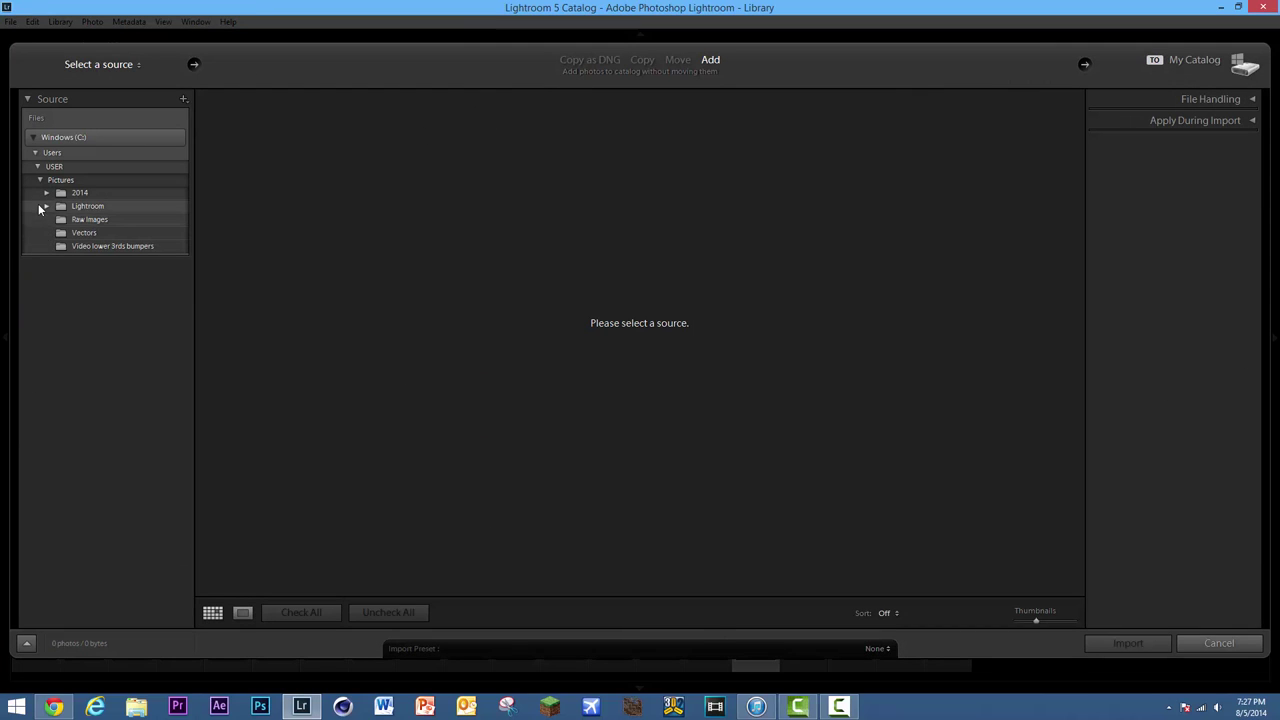
left_click(78, 220)
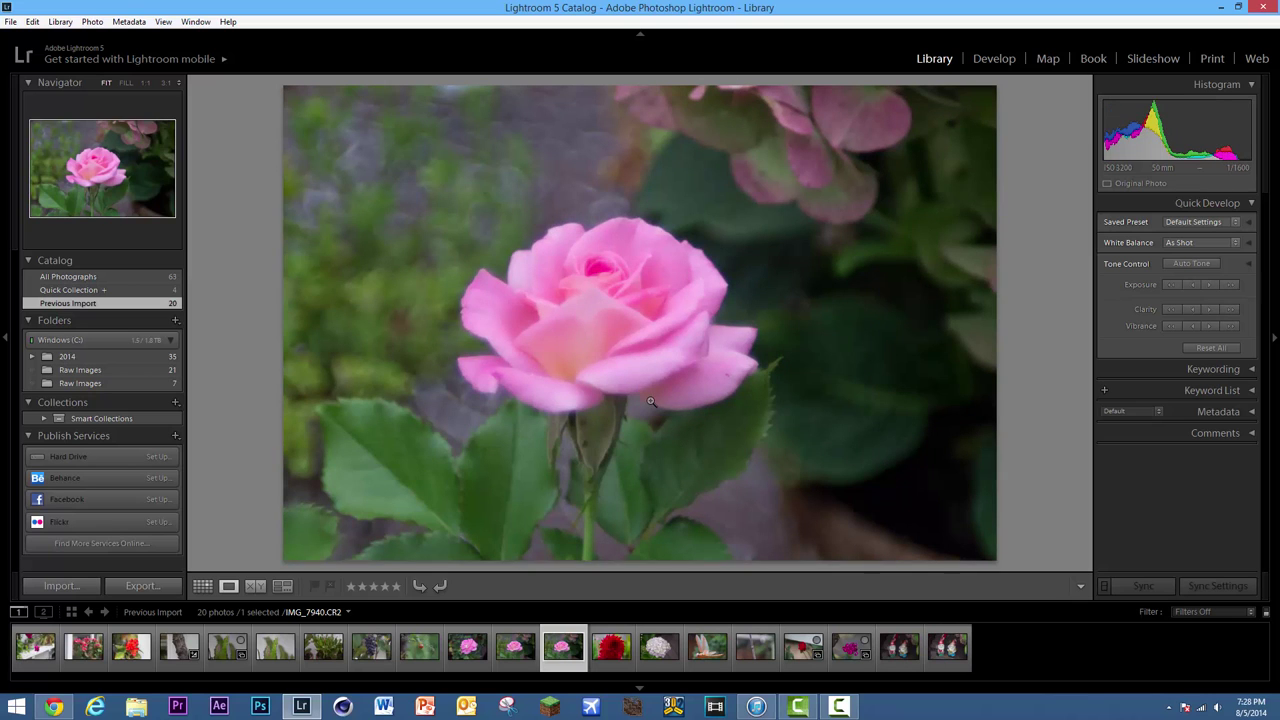
- Open the pink rose photo IMG_7939.CR2 in the Develop module
left_click(527, 652)
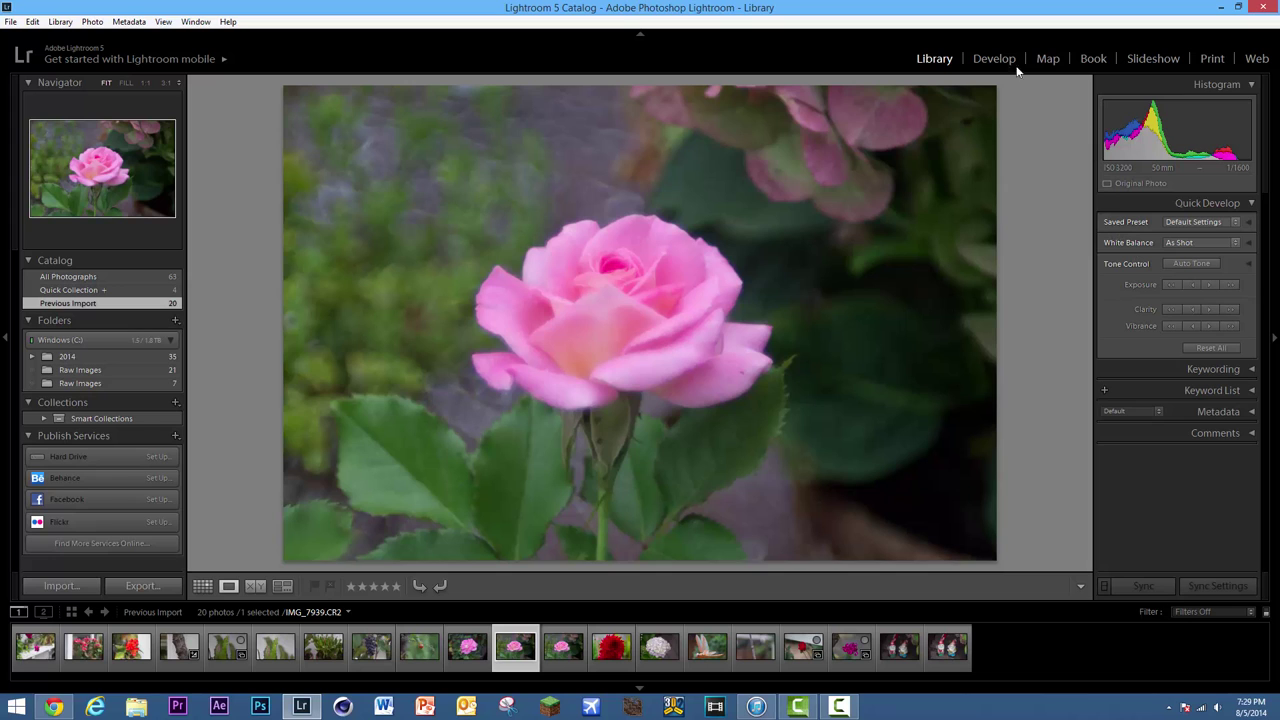
left_click(994, 58)
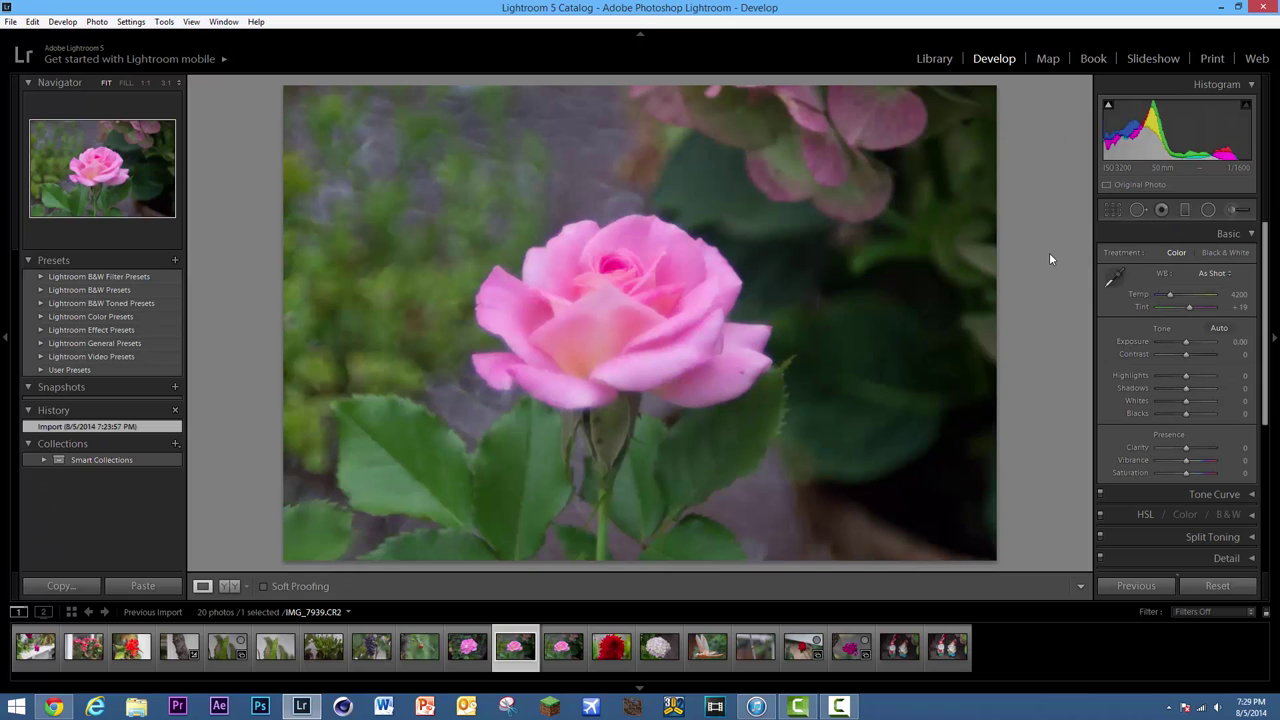
scroll(1145, 258, "down", 2)
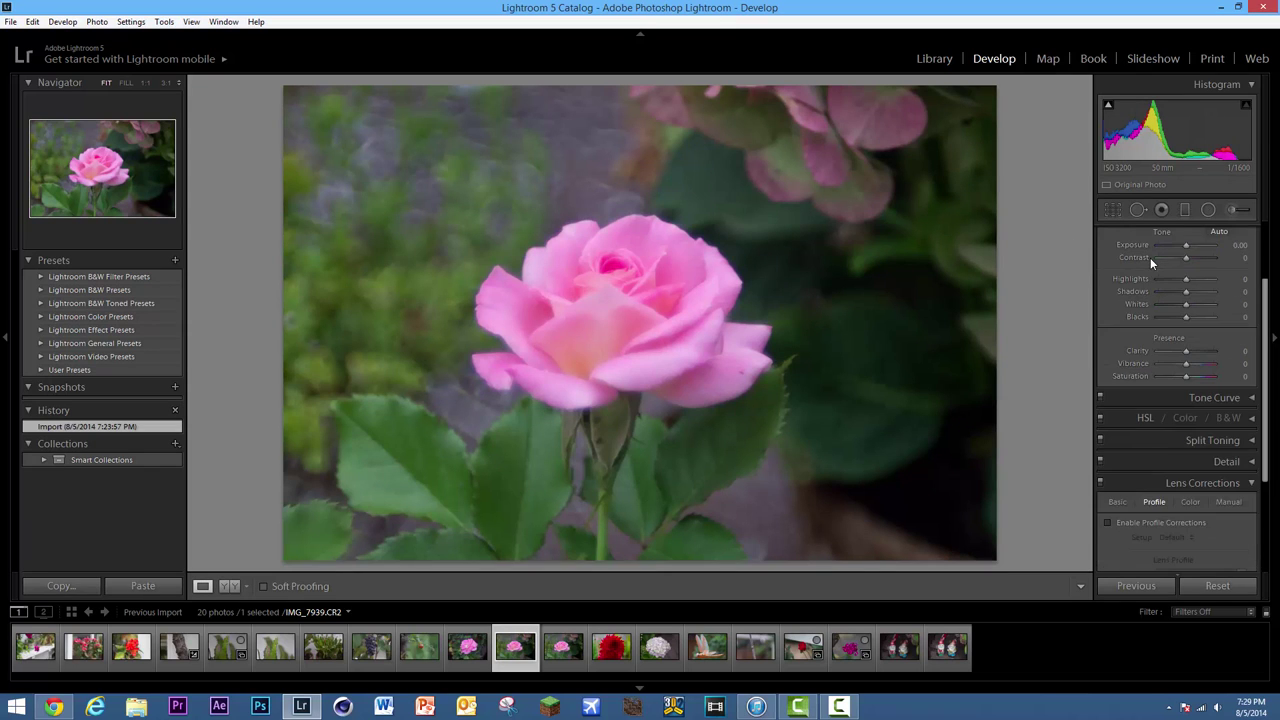
scroll(1150, 257, "up", 2)
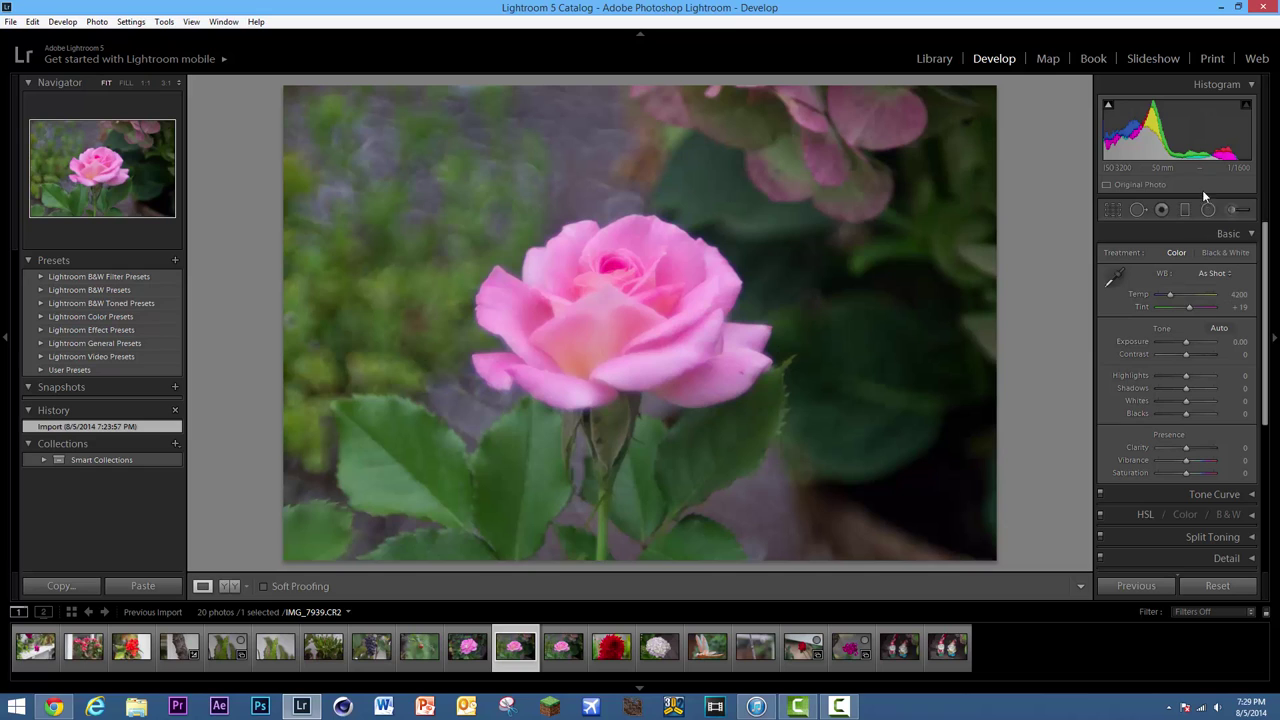
scroll(1156, 436, "down", 3)
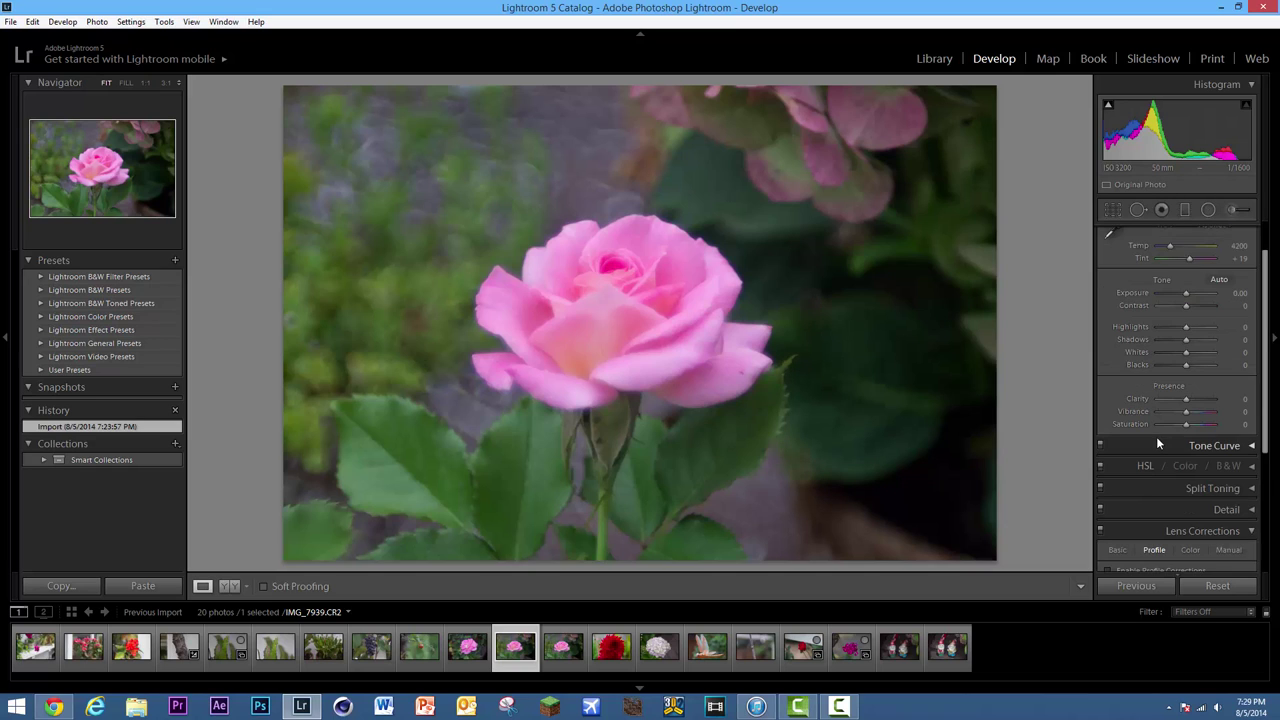
scroll(1155, 442, "up", 3)
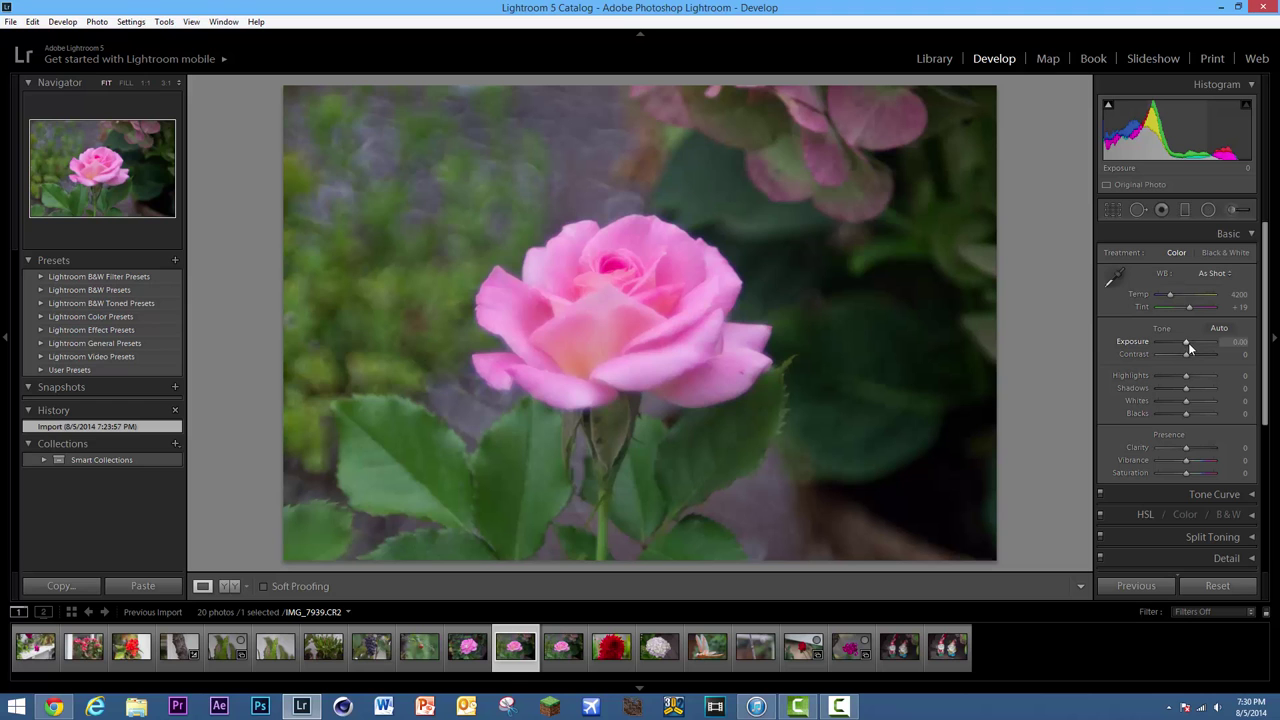
- Set the rose photo's exposure to −0.12 and its contrast to +14
left_click_drag(1185, 342, 1054, 375)
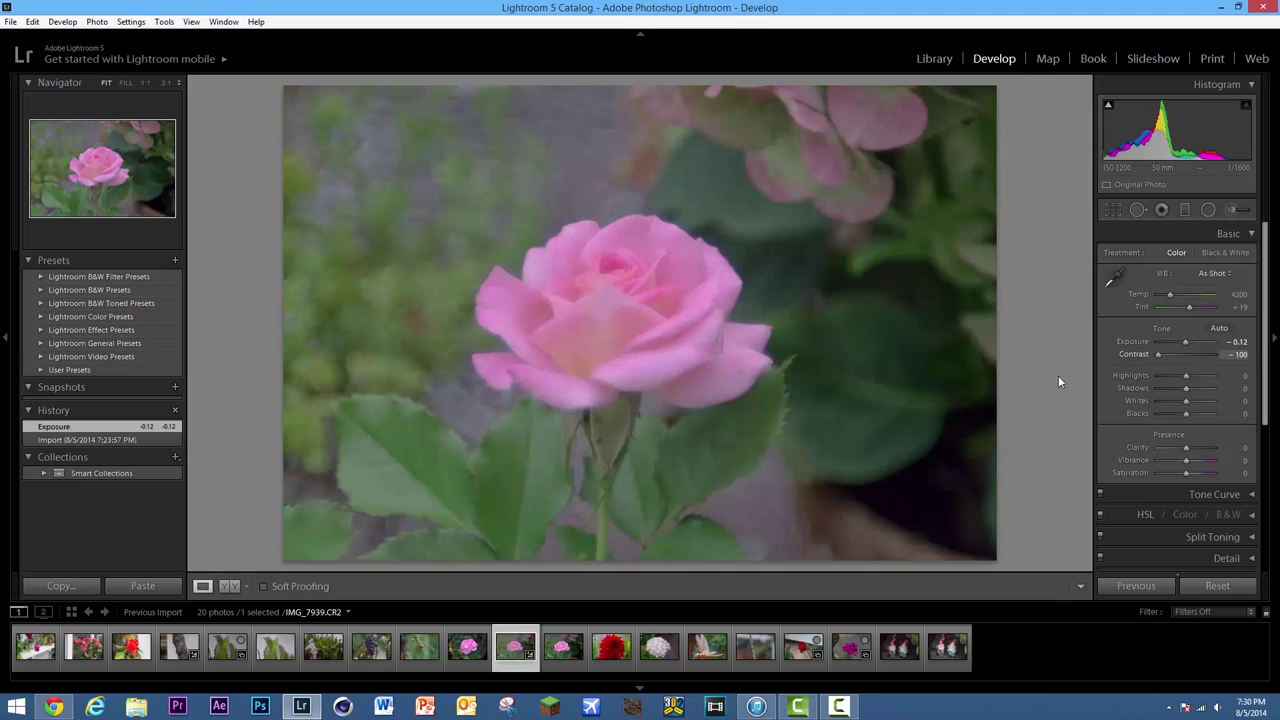
left_click_drag(1158, 376, 1179, 374)
left_click_drag(1183, 374, 1188, 374)
- Try out different saturation strengths on the rose photo and set the saturation to +10
left_click_drag(1185, 472, 1214, 473)
left_click_drag(1274, 509, 1182, 497)
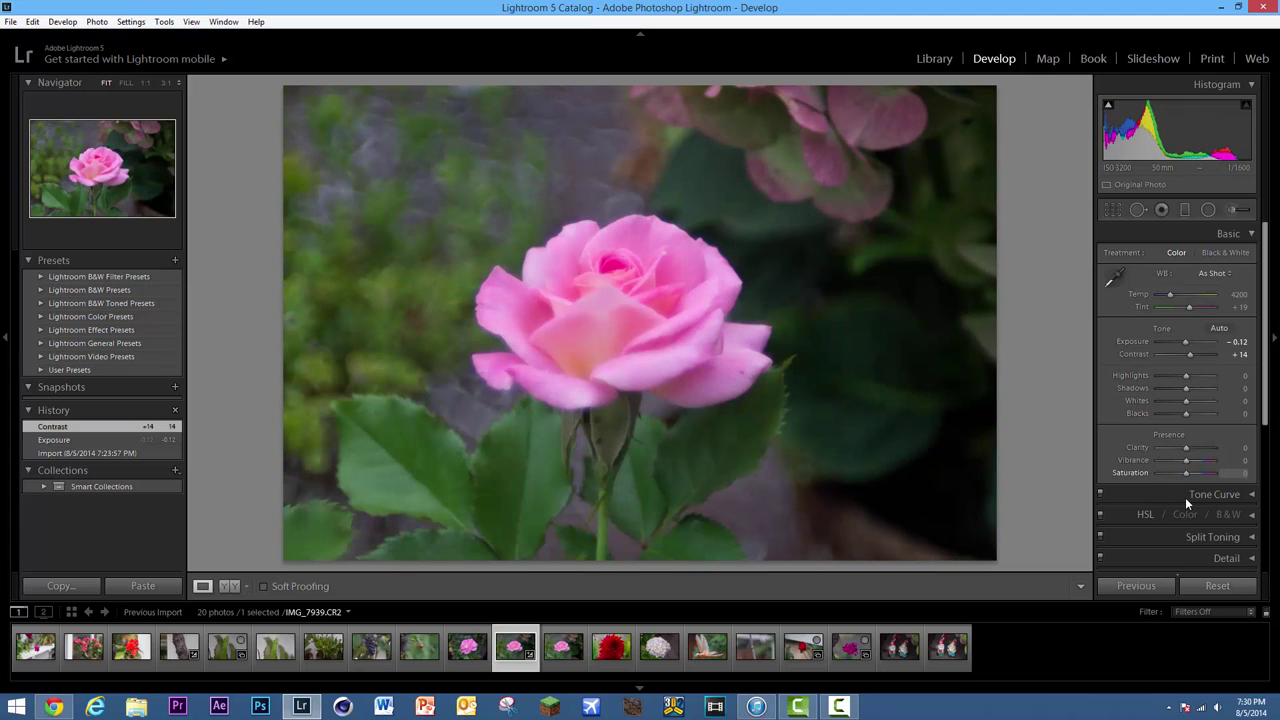
left_click_drag(1186, 497, 1192, 498)
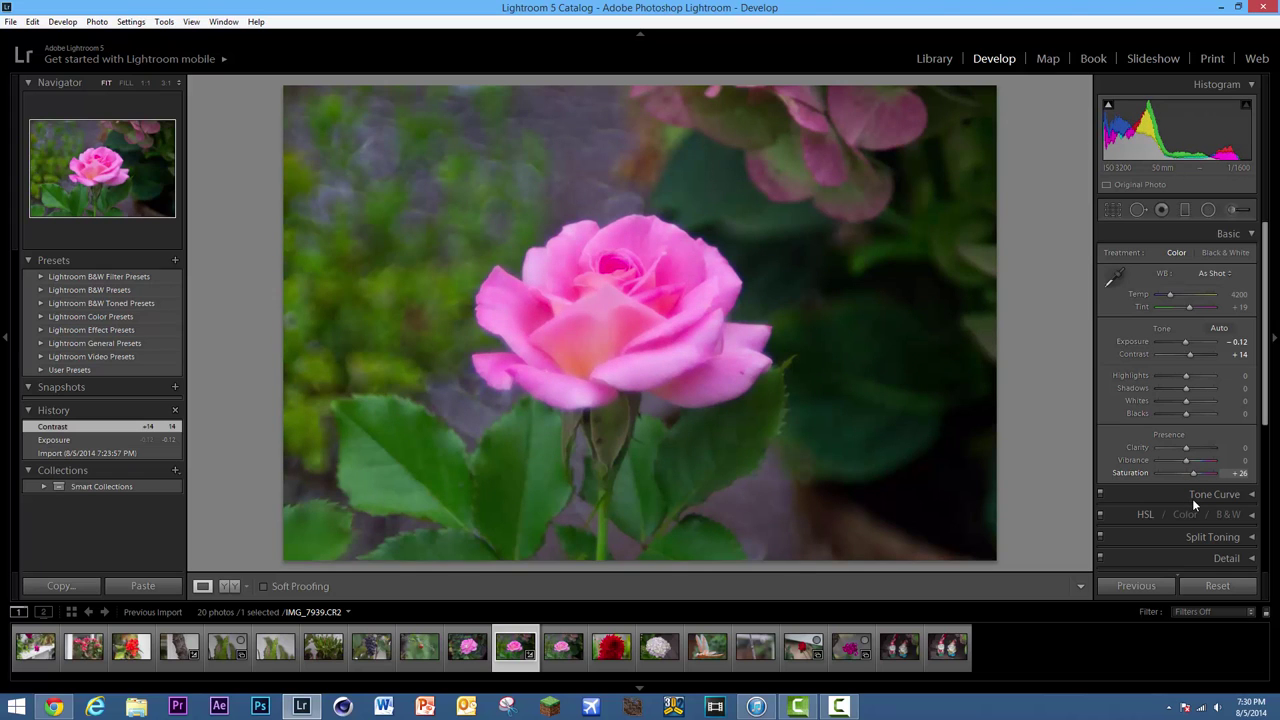
left_click_drag(1189, 498, 1188, 499)
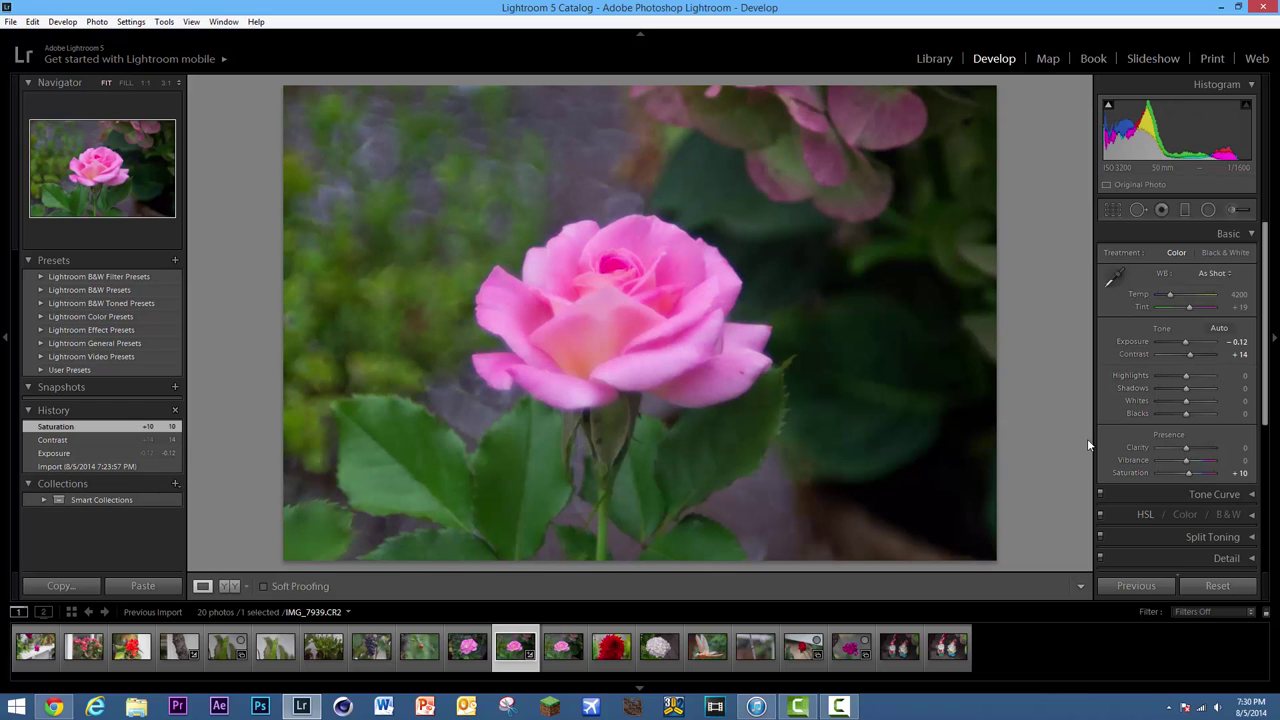
- Set the basic tone values to Highlights +33, Shadows −14, Whites +31 and Blacks +10
left_click_drag(1191, 376, 1188, 414)
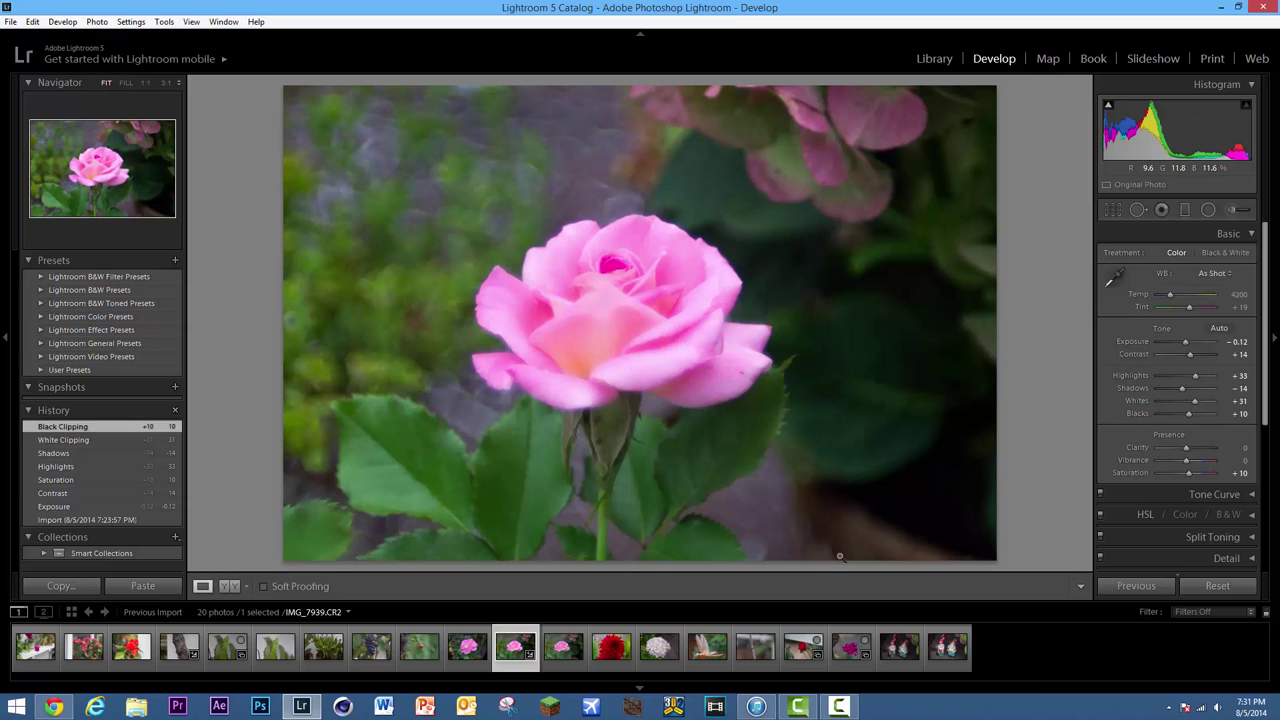
scroll(1173, 305, "down", 1)
scroll(1151, 263, "up", 1)
- Try reshaping the tone curve with Highlights at −22 and Lights at +16
left_click(1233, 234)
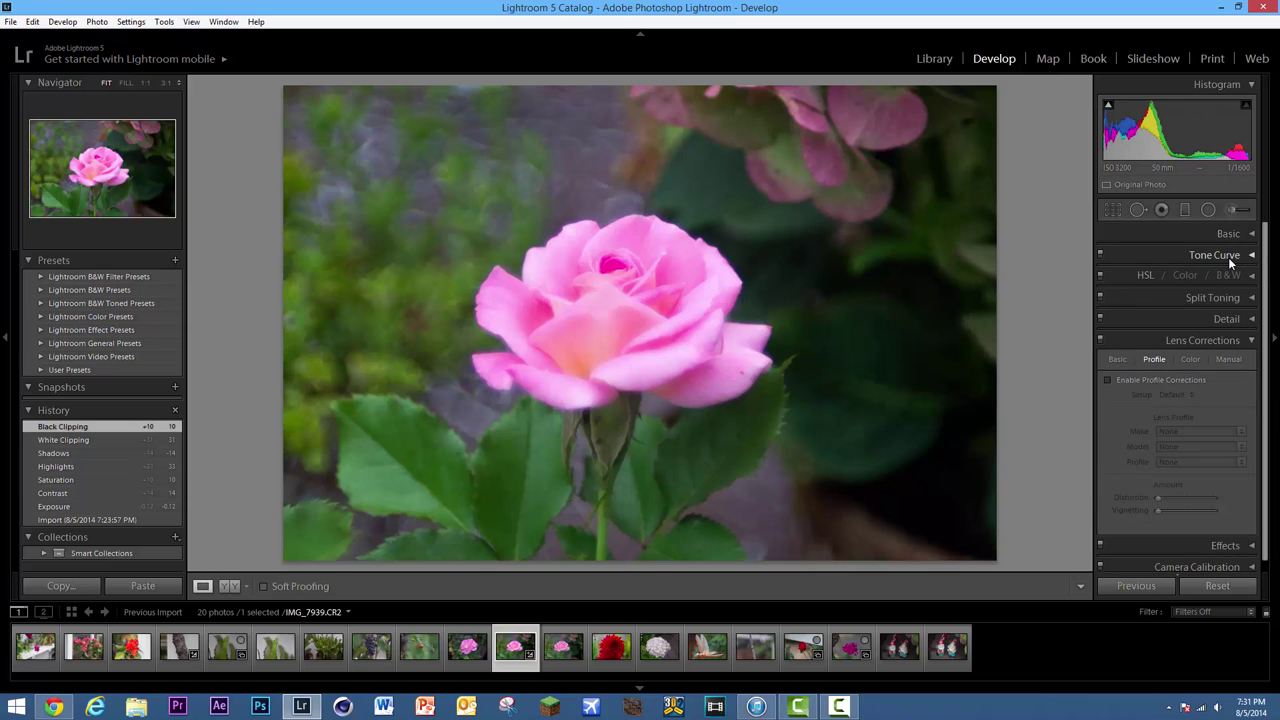
left_click(1230, 257)
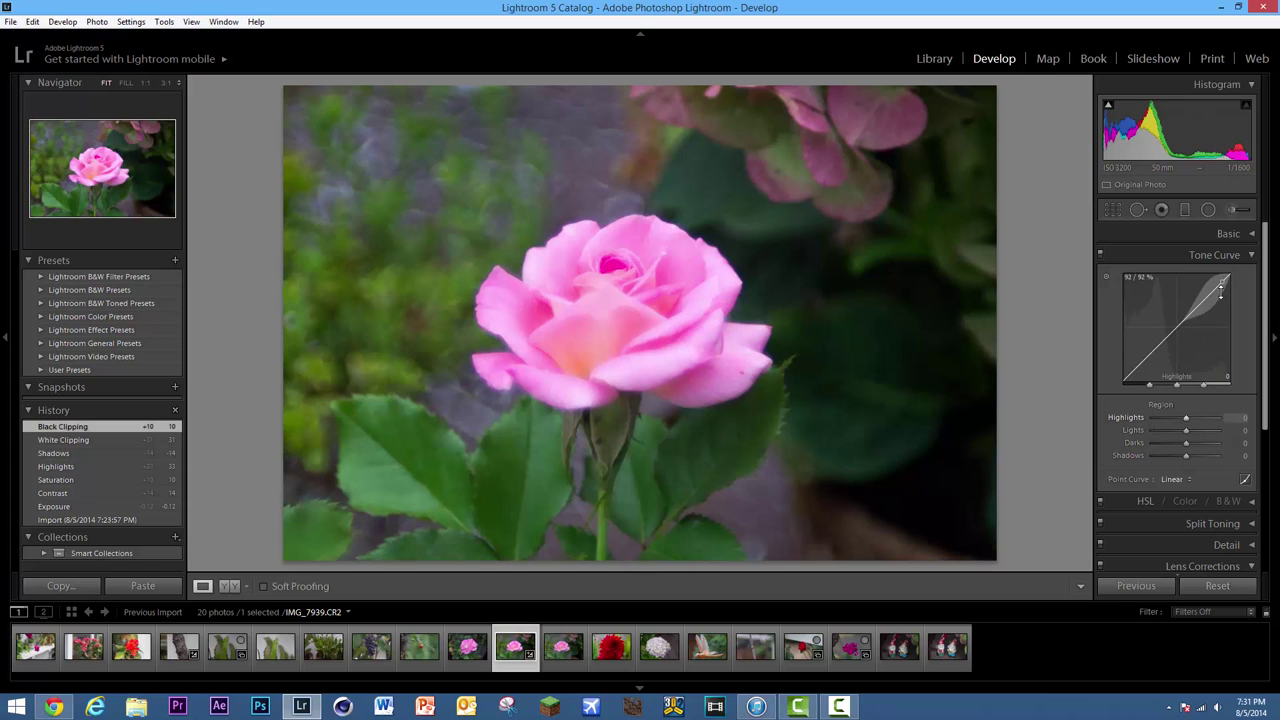
left_click_drag(1222, 281, 1192, 315)
- Undo the Lights and Highlights changes made to the tone curve
left_click(33, 21)
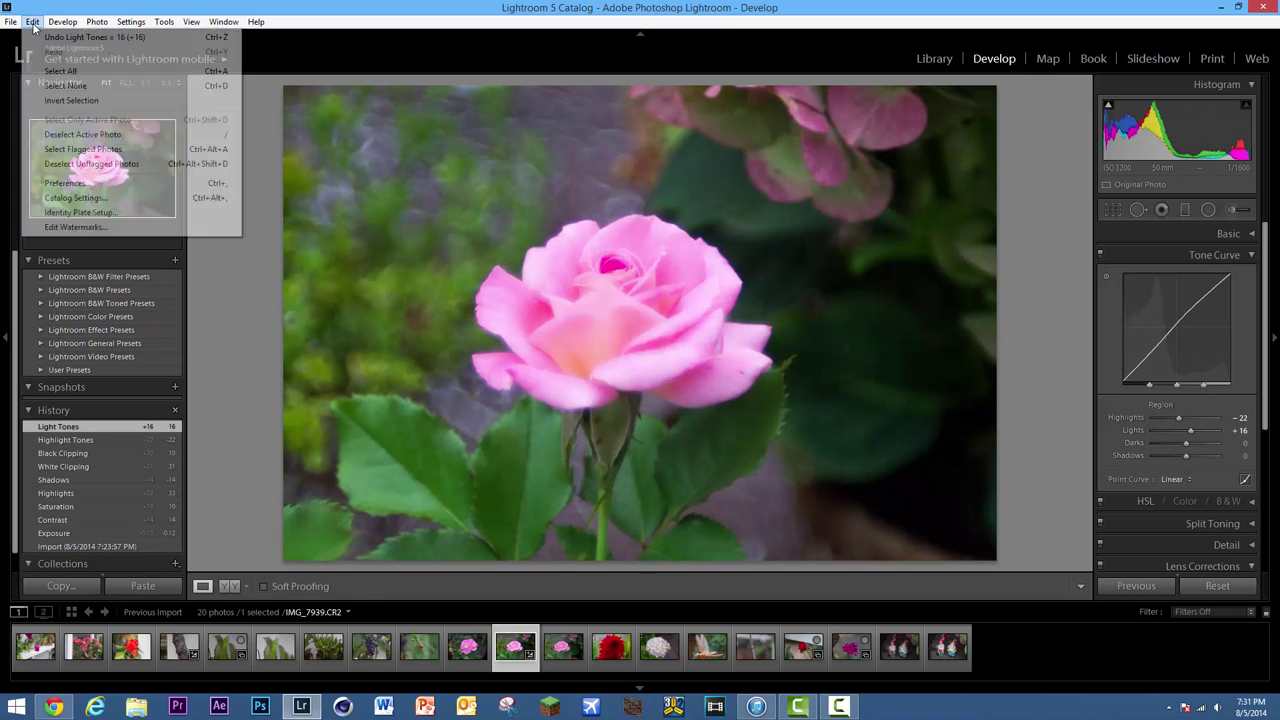
left_click(42, 38)
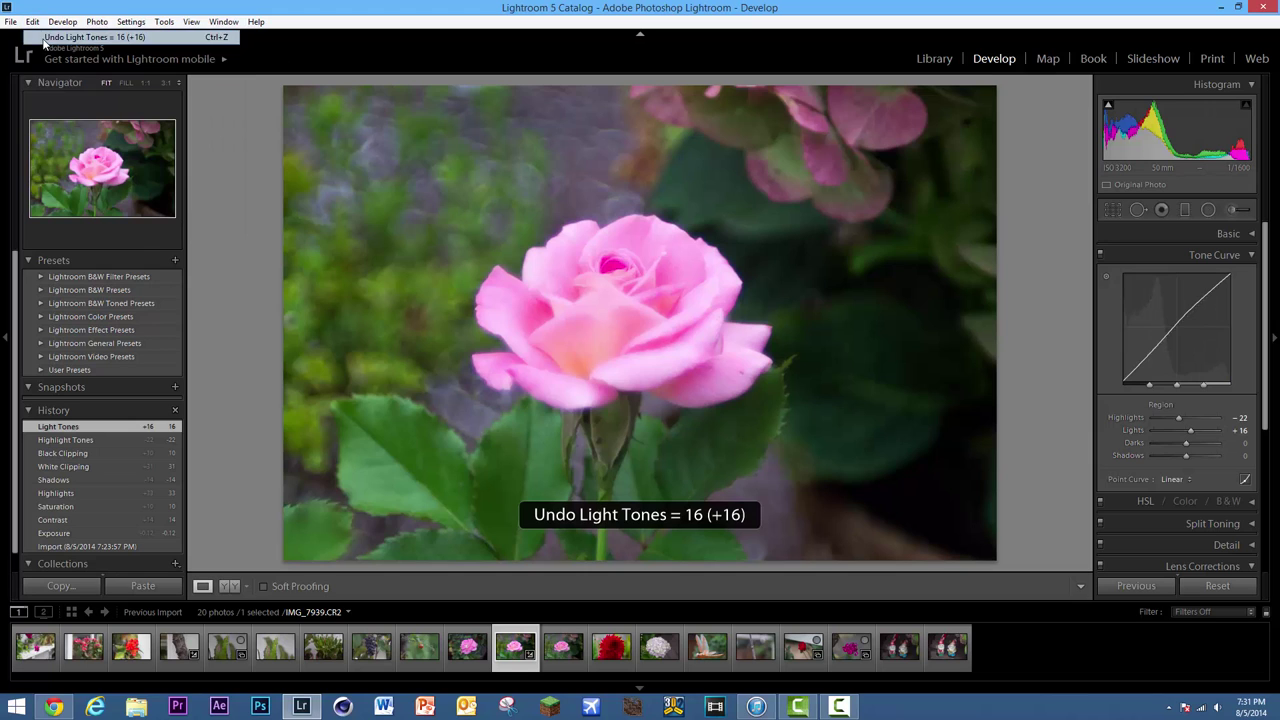
key("ctrl+z")
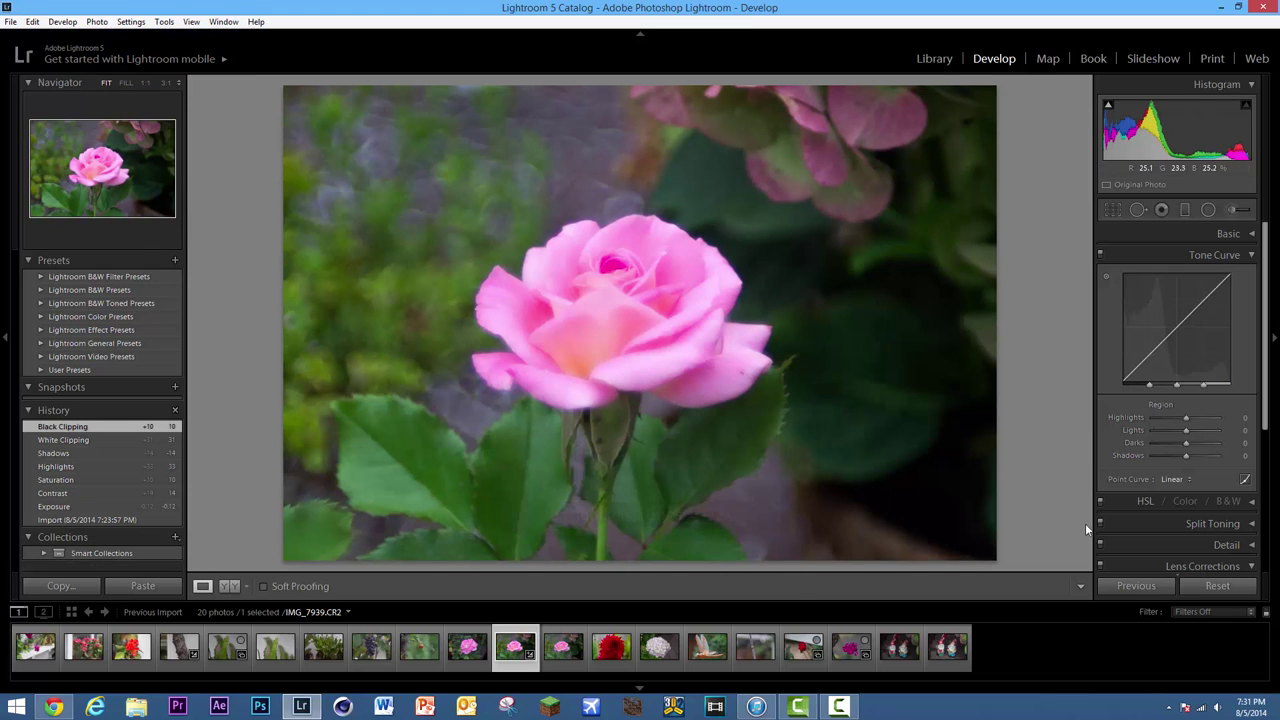
left_click(1232, 256)
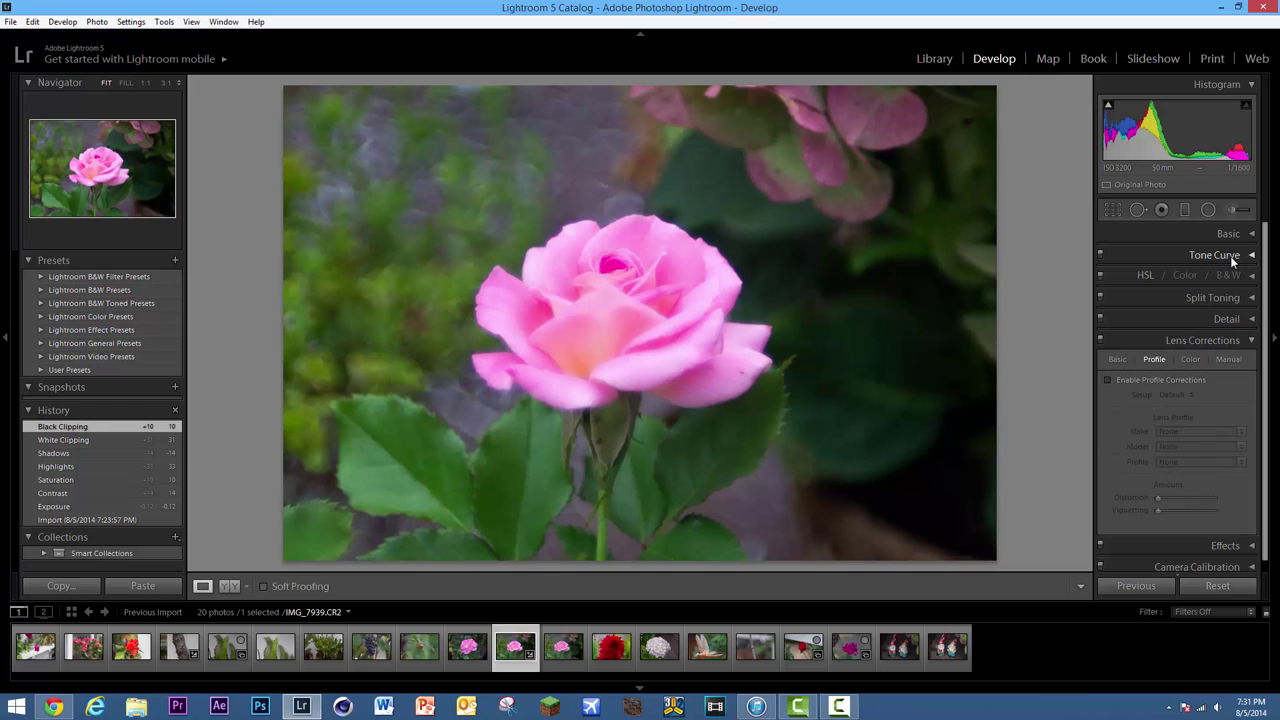
left_click(1233, 233)
left_click(1233, 233)
left_click(1226, 256)
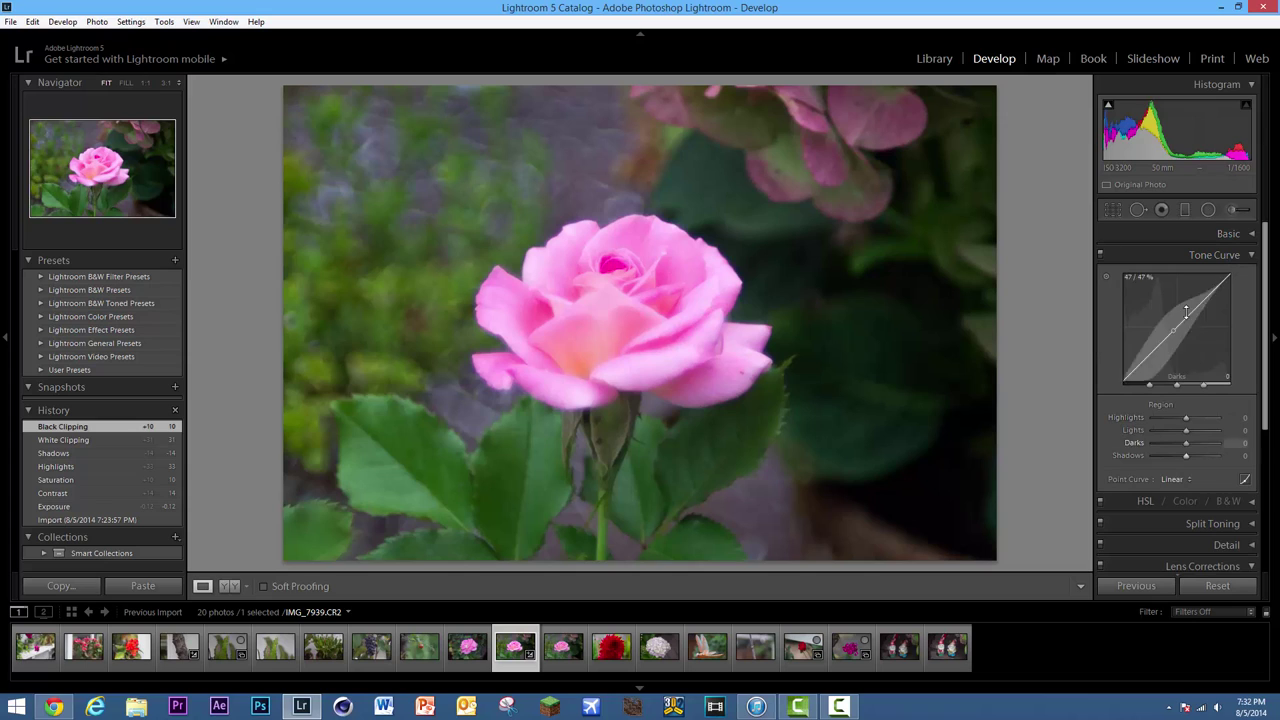
left_click(1225, 253)
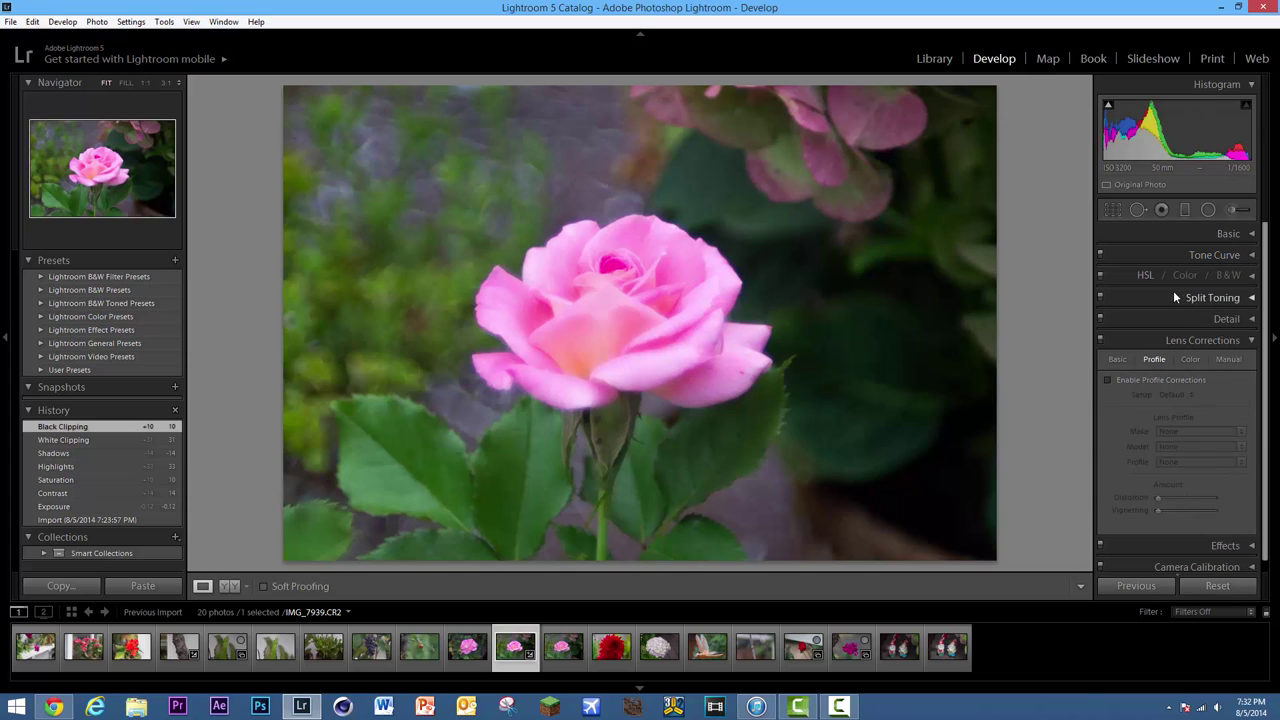
- Look through the HSL hue, saturation and luminance controls for each colour, separately and all together
left_click(1250, 277)
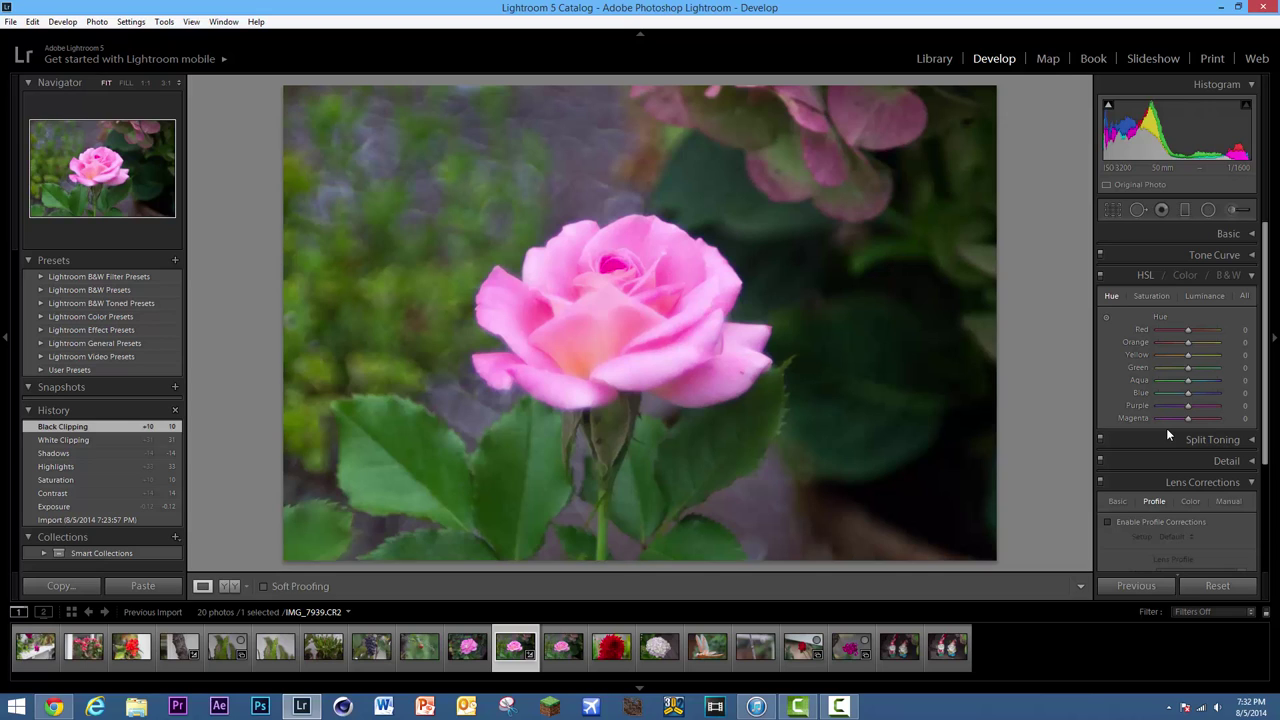
left_click(1156, 296)
left_click(1193, 298)
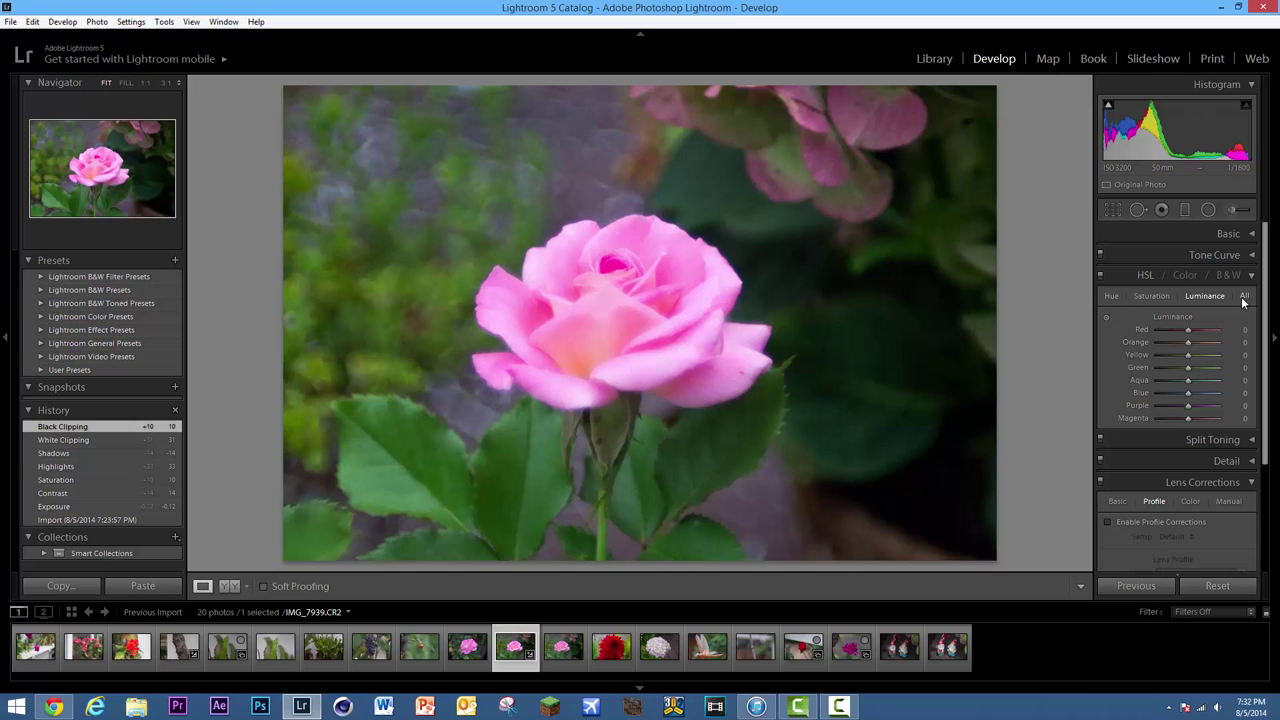
left_click(1244, 297)
scroll(1164, 464, "down", 3)
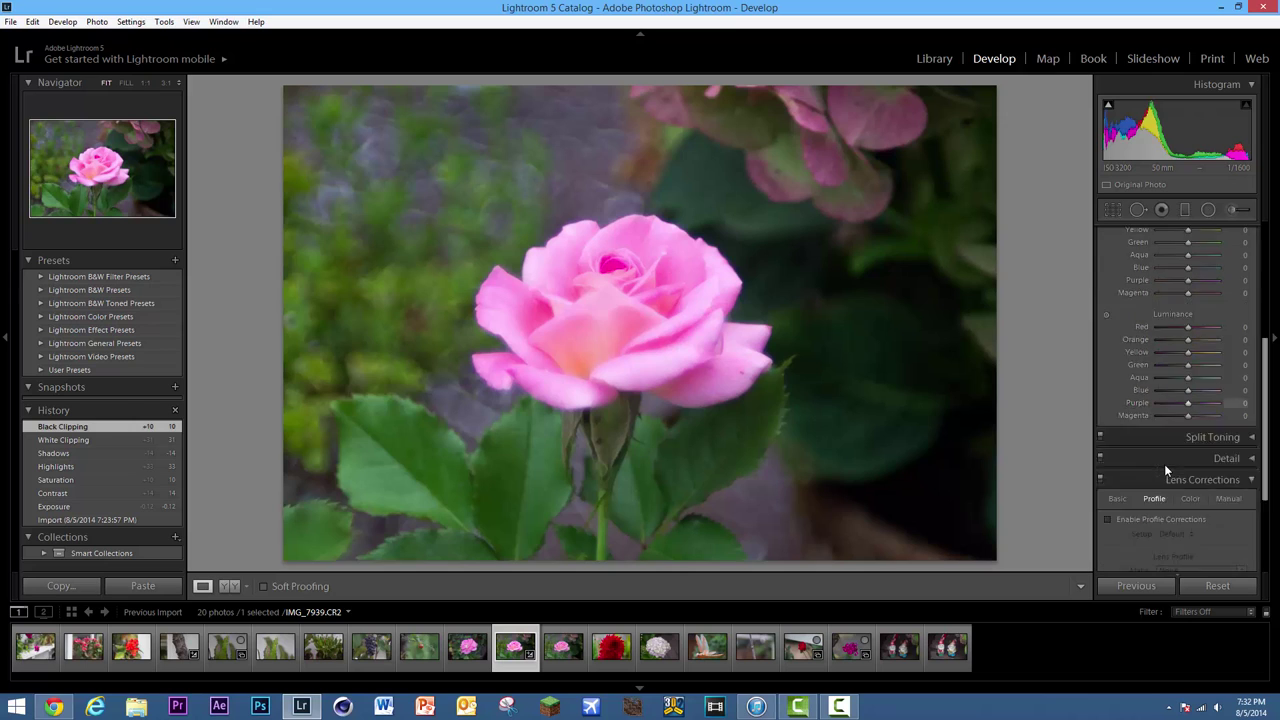
scroll(1164, 464, "up", 5)
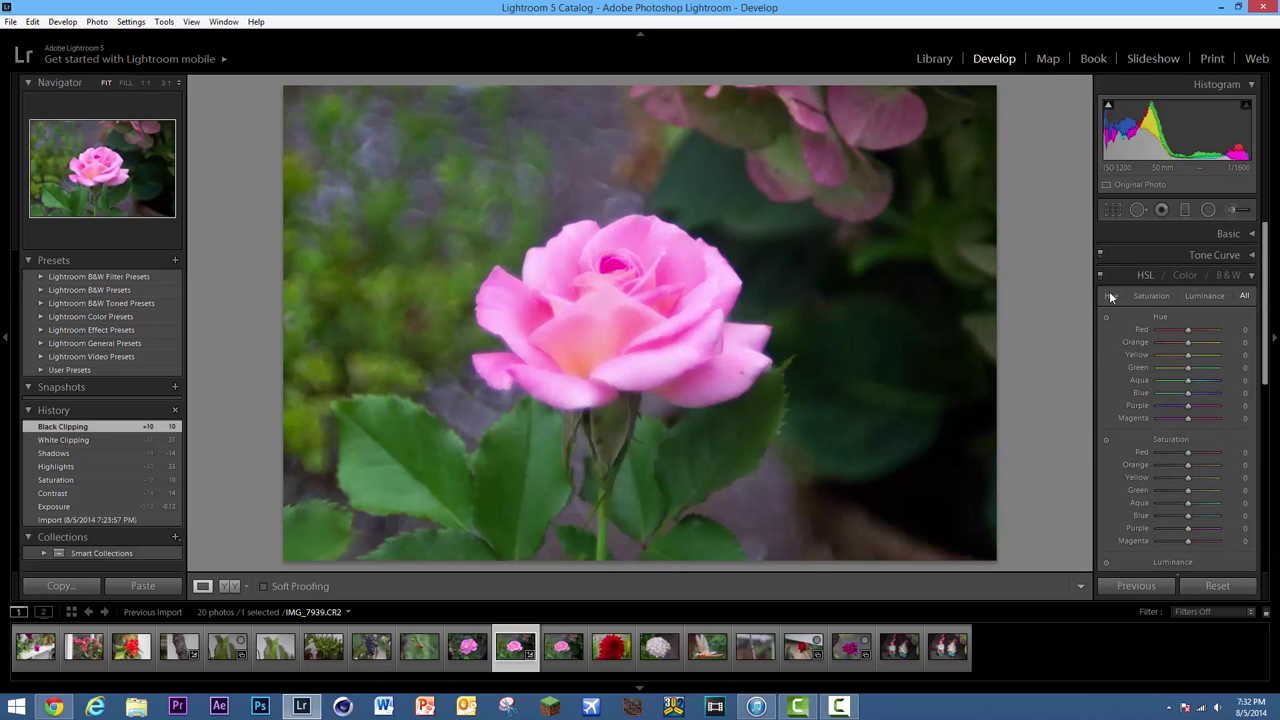
left_click(1111, 296)
- Try the black-and-white conversion on the rose photo, compare it with the colour version, and return the photo to colour
left_click(1238, 277)
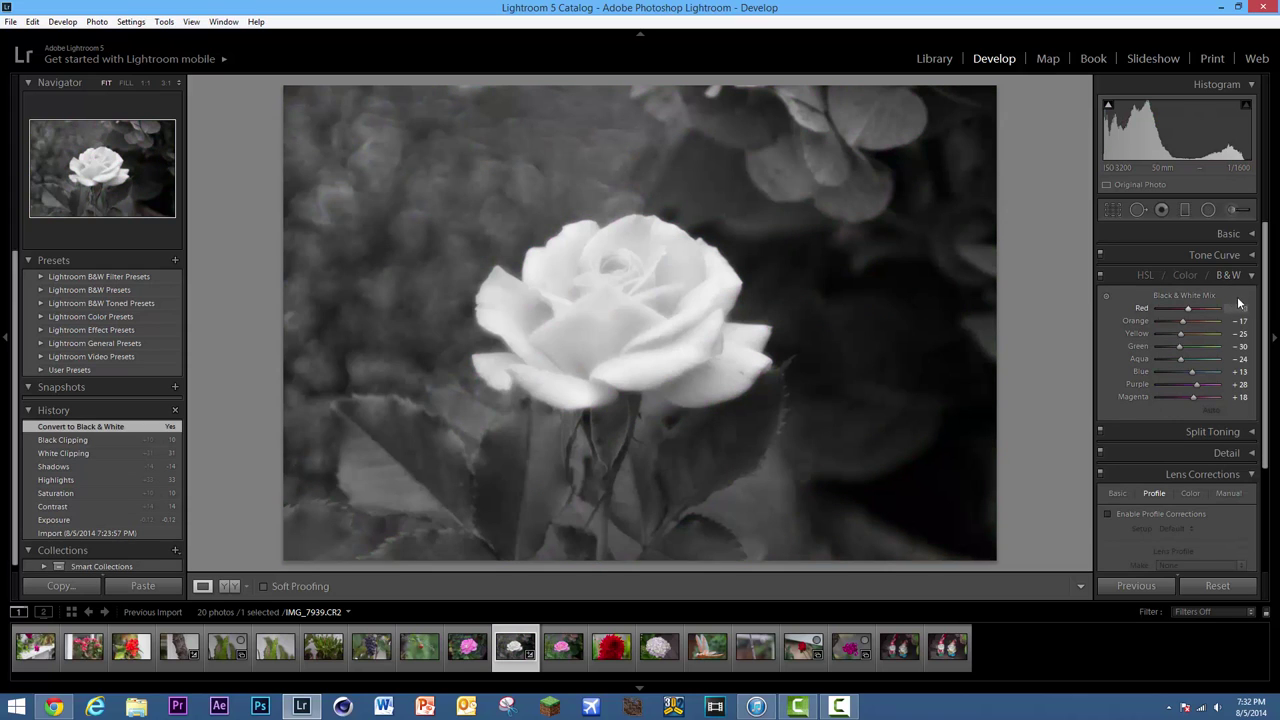
left_click(1187, 277)
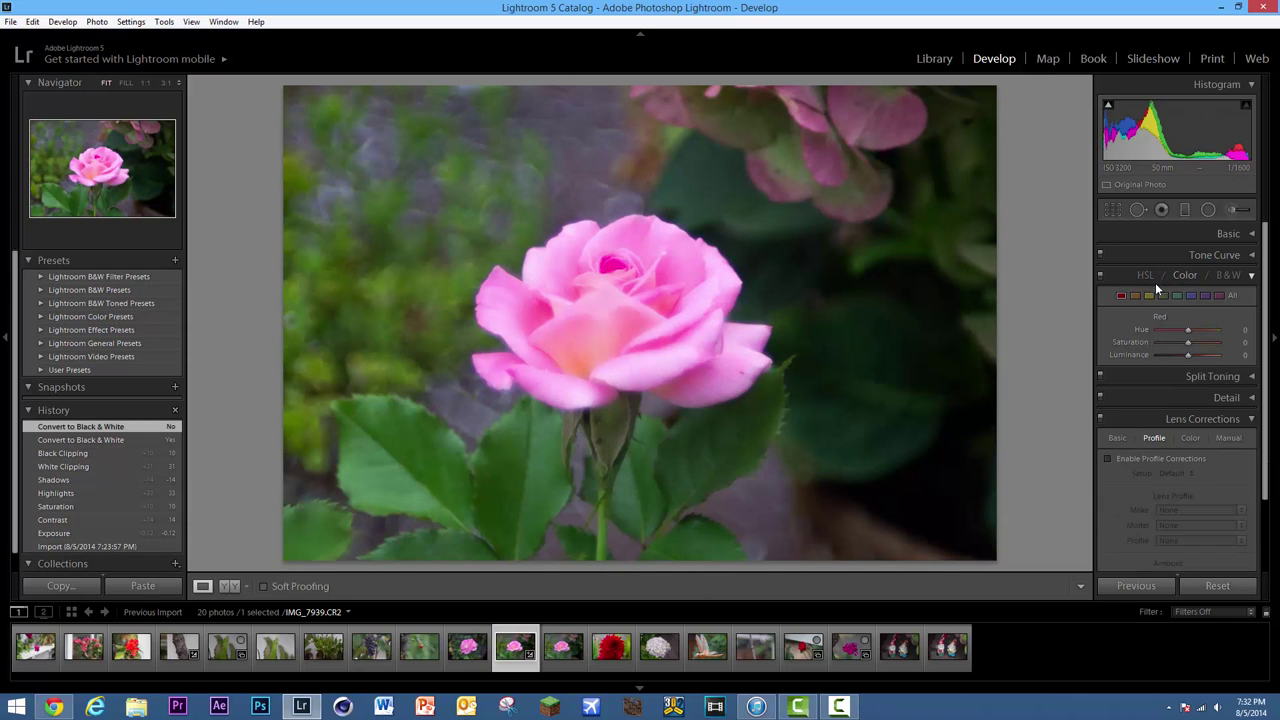
left_click(1155, 278)
left_click(1185, 276)
left_click(1226, 275)
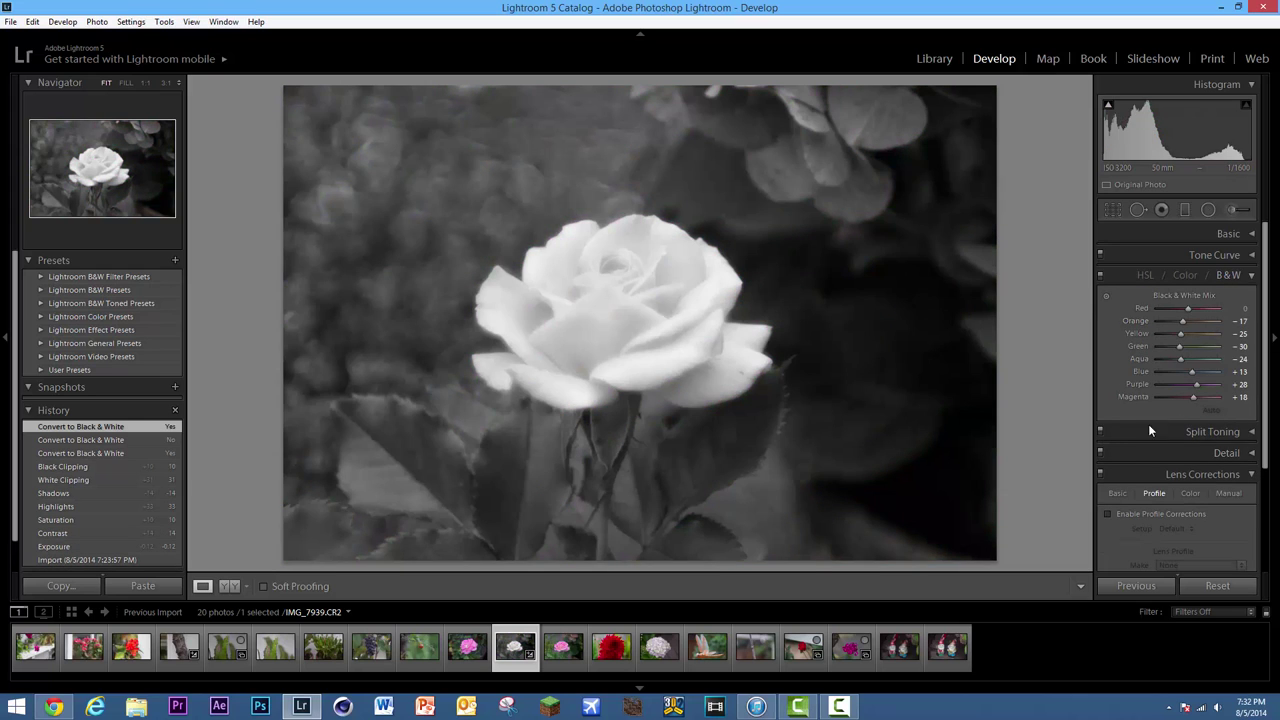
left_click(1146, 275)
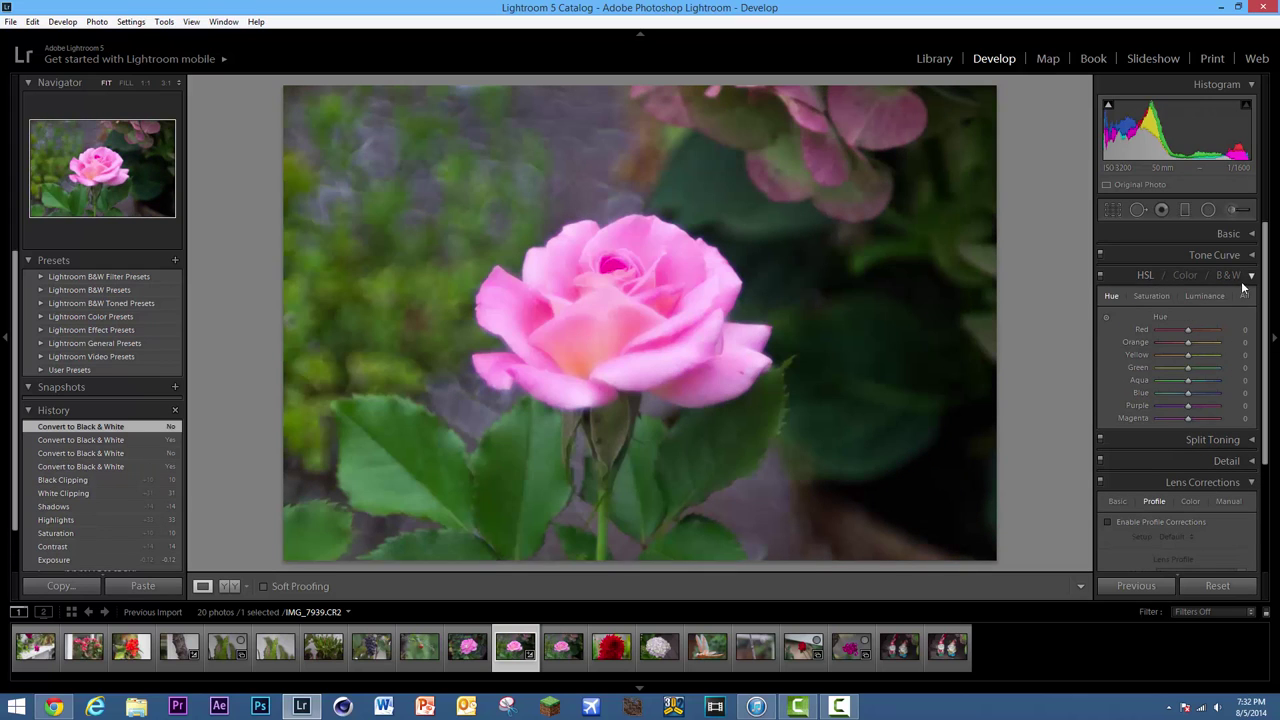
left_click(1251, 275)
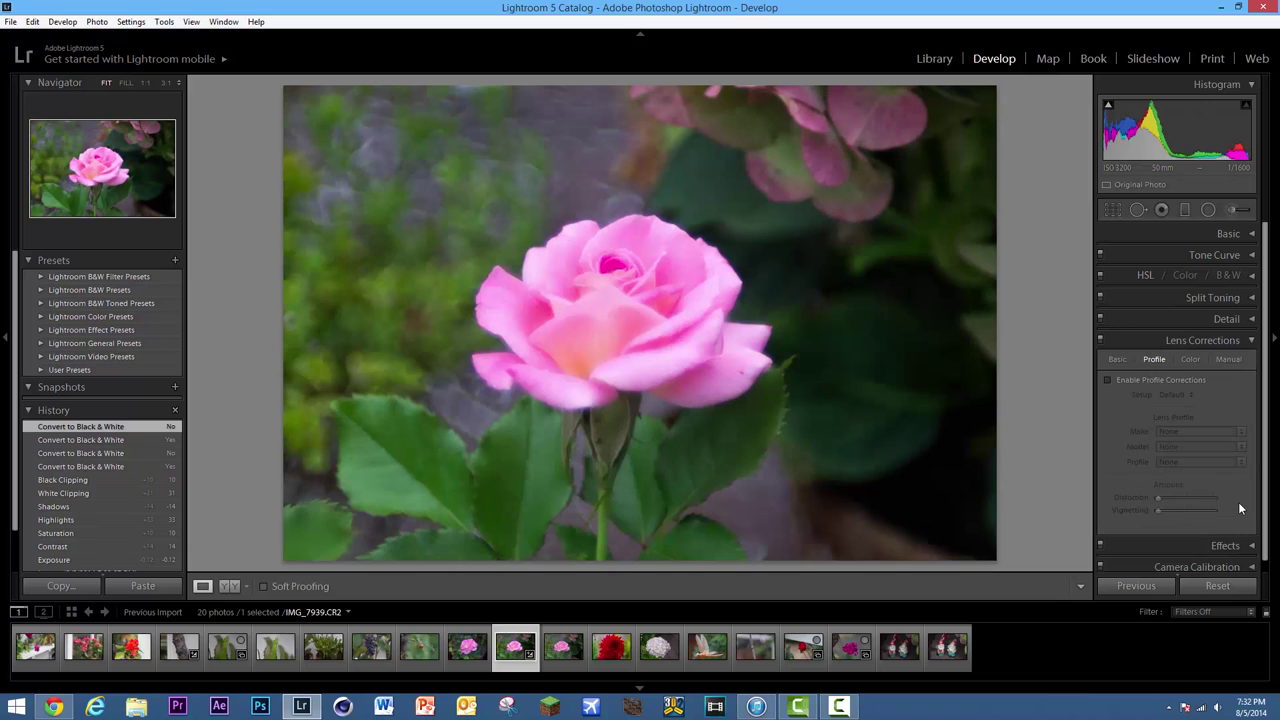
- Try a shadow Hue of 360 in Split Toning and reset it to 0
left_click(1232, 302)
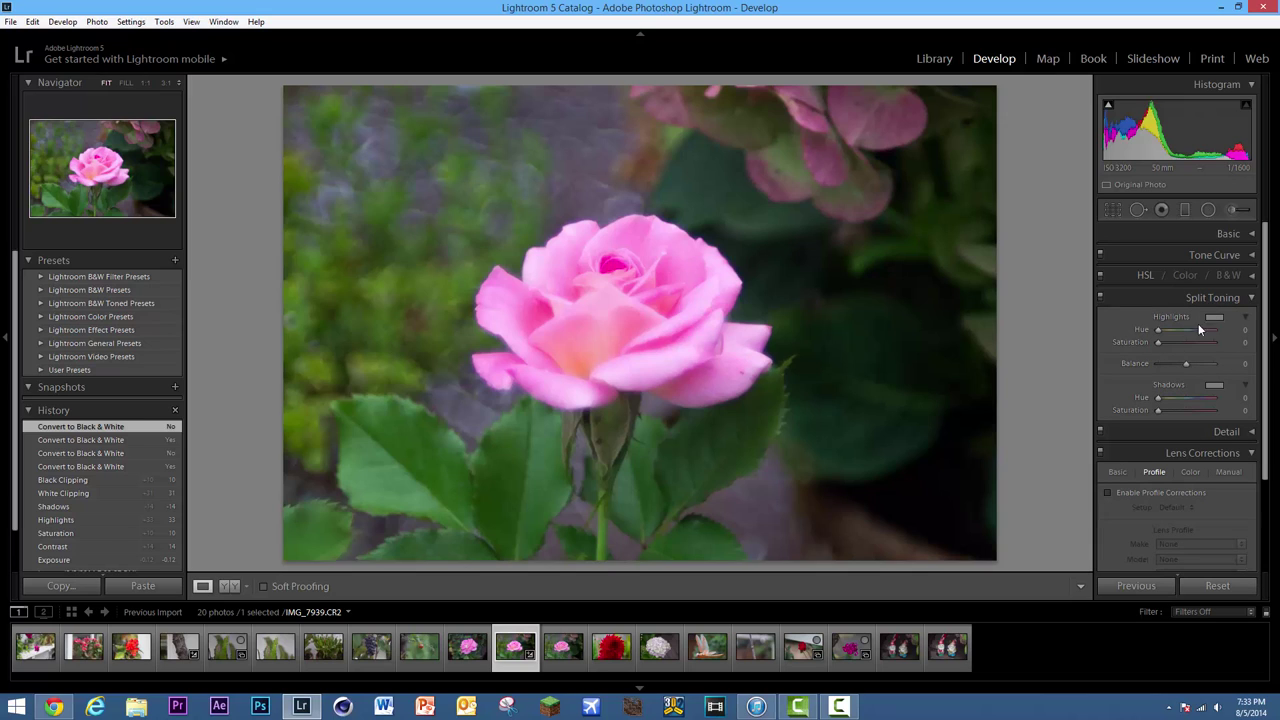
left_click_drag(1159, 394, 1208, 401)
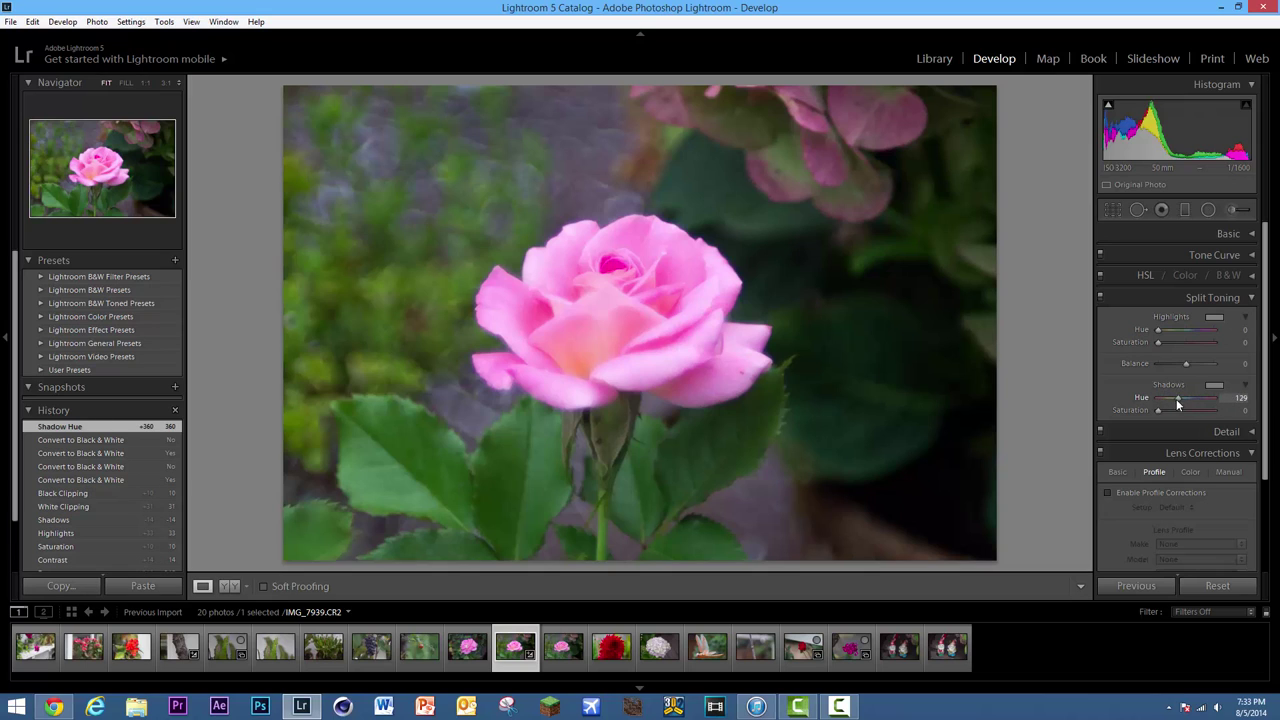
left_click_drag(1212, 399, 1262, 410)
double_click(1141, 397)
key("ctrl+z")
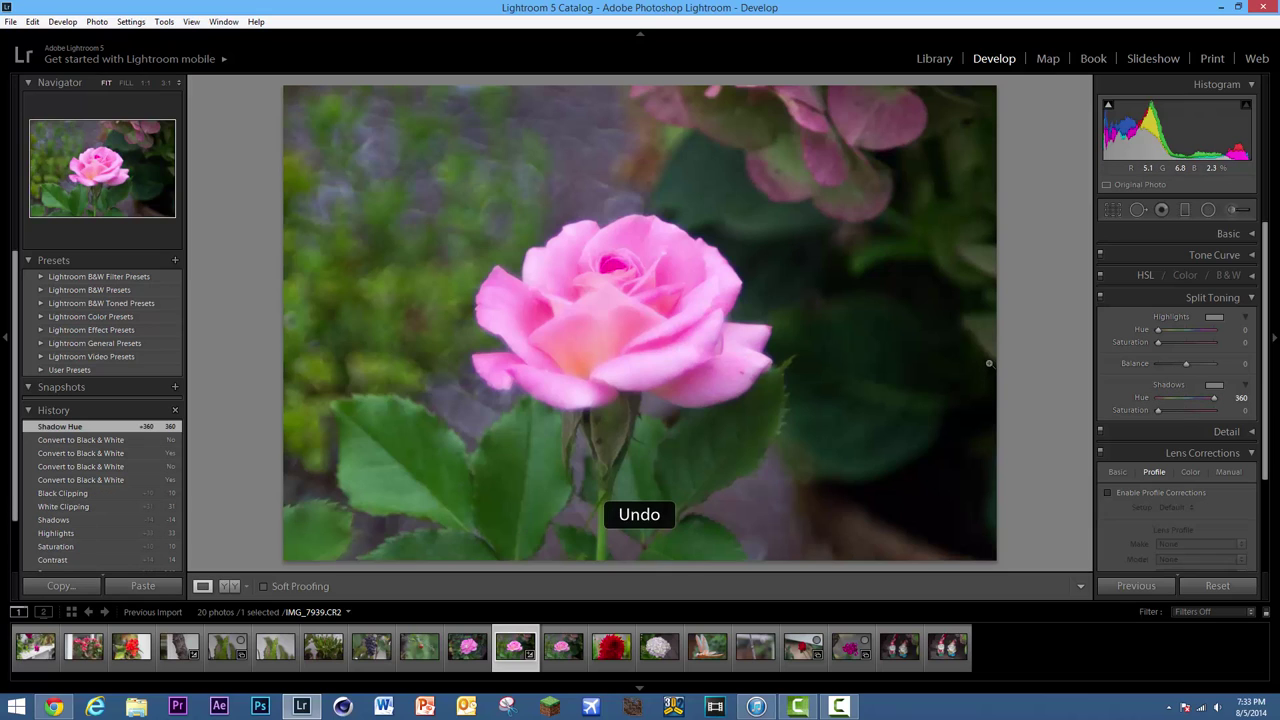
double_click(1212, 397)
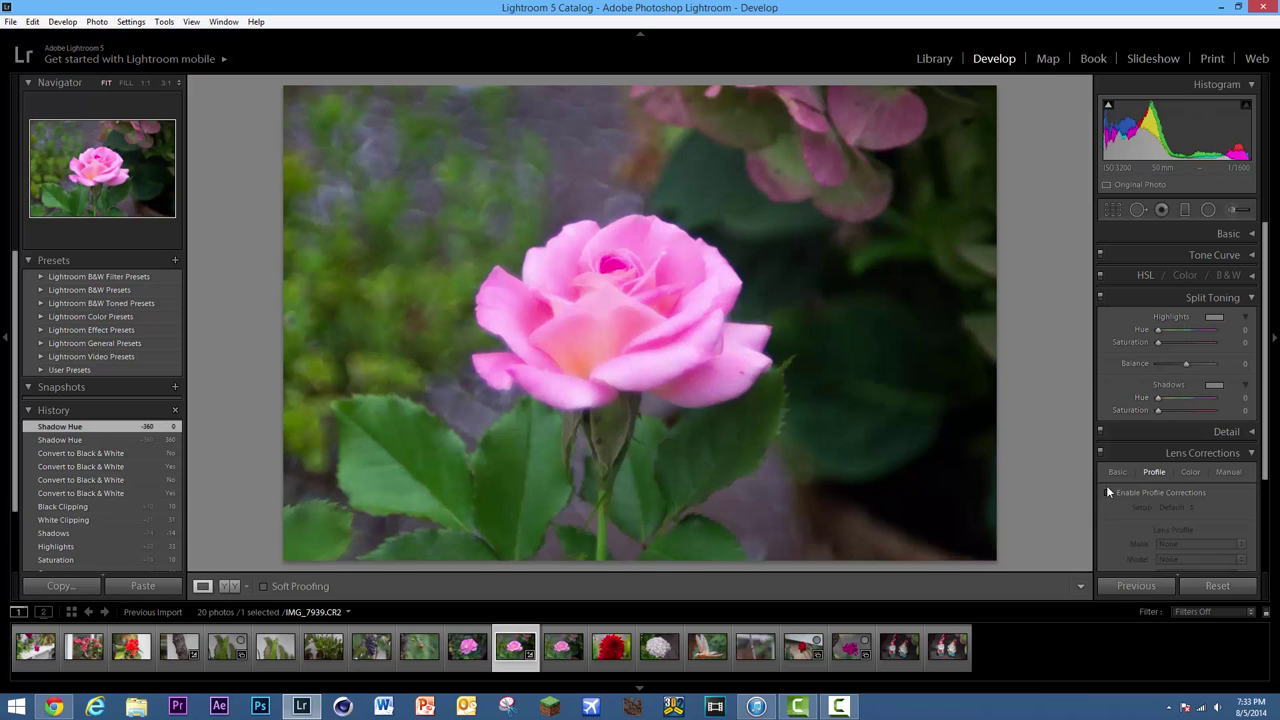
left_click(1225, 298)
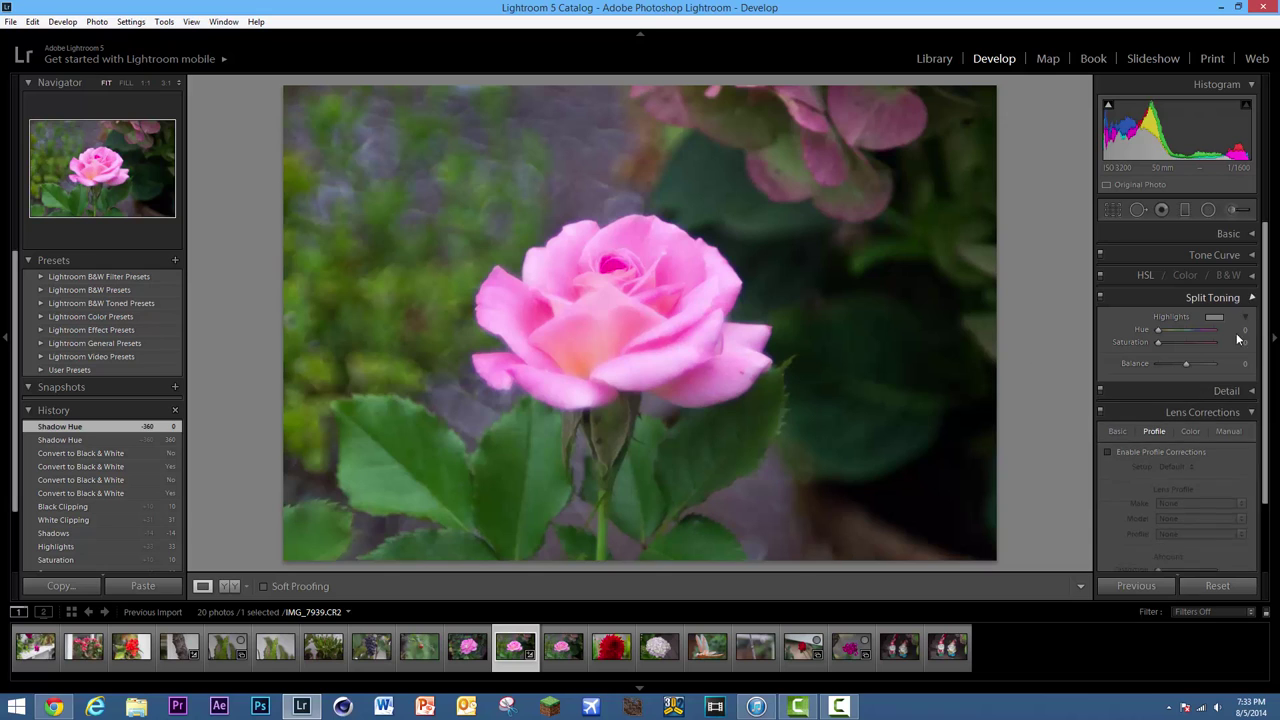
- Bring up the Detail controls and examine the rose's petals, stem and leaves at 1:1 magnification
left_click(1236, 320)
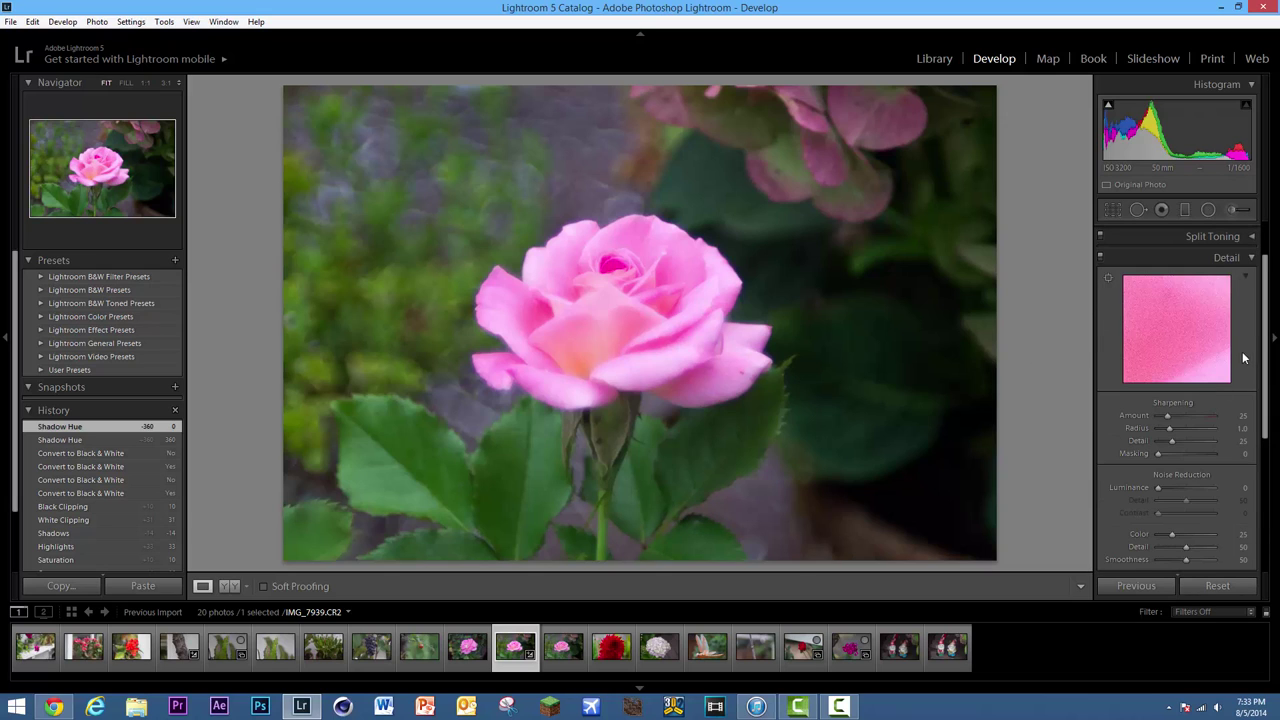
left_click_drag(1267, 346, 1270, 371)
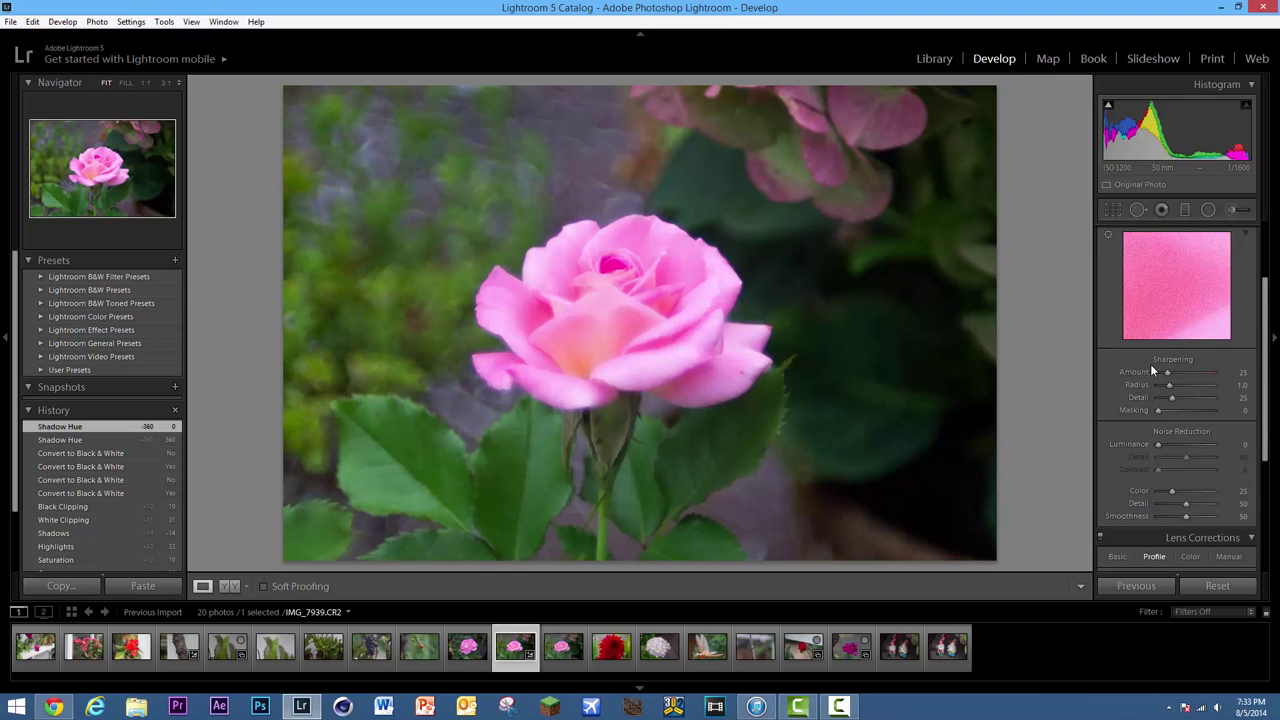
left_click(608, 306)
left_click_drag(839, 365, 662, 352)
left_click(714, 363)
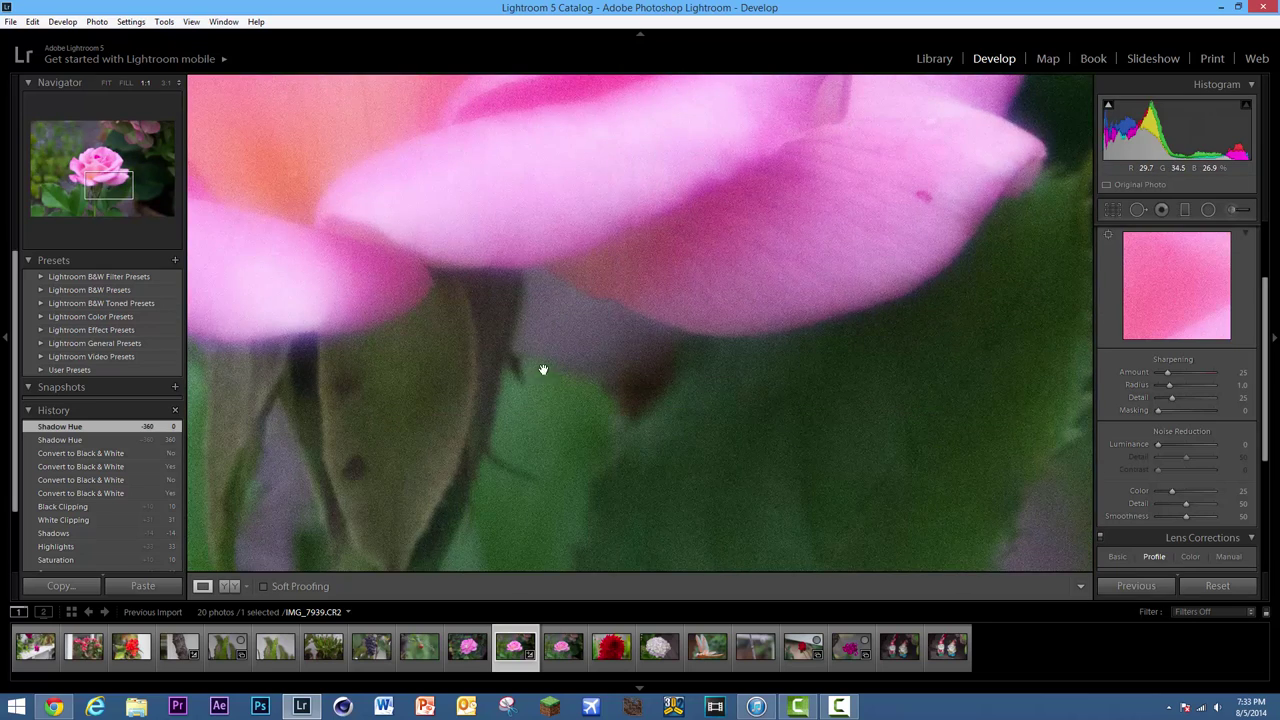
left_click(566, 297)
left_click(559, 375)
left_click(559, 375)
left_click(621, 329)
left_click(605, 338)
left_click(597, 343)
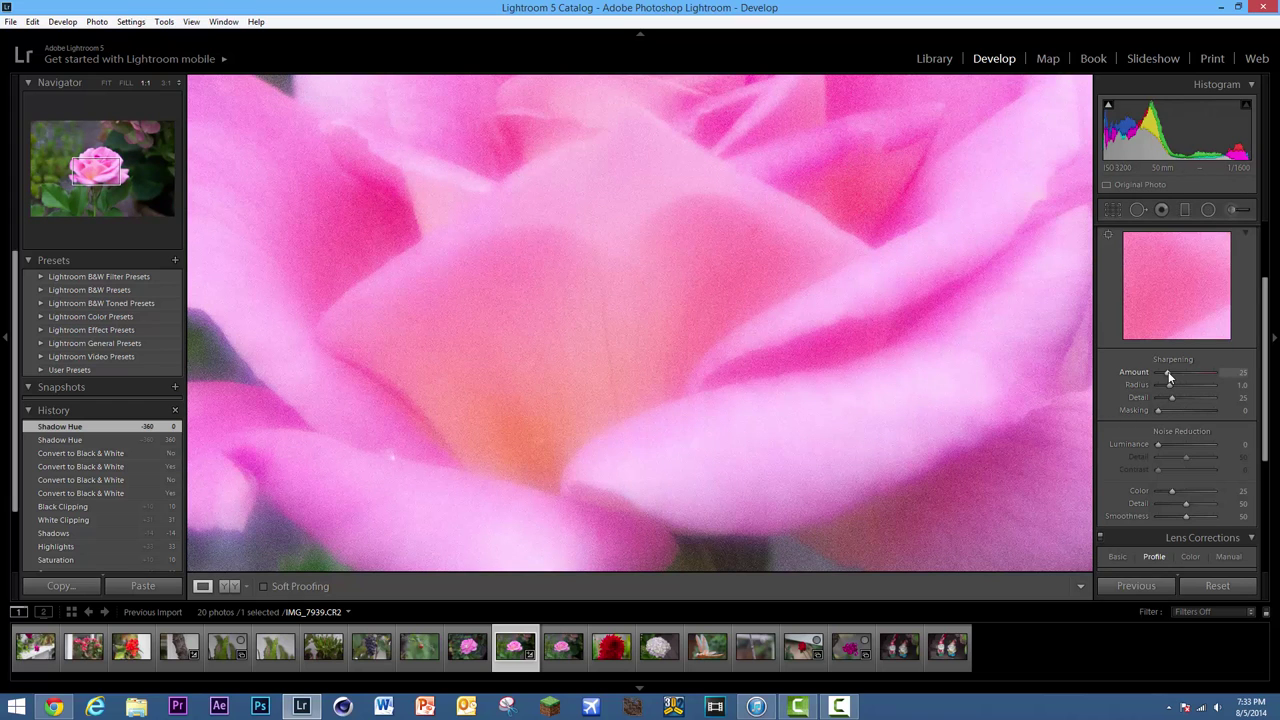
- Try different sharpening strengths on the rose photo and set the sharpening Amount to 50
mouse_move(1169, 375)
left_mouse_down()
mouse_move(1206, 375)
mouse_move(1180, 376)
left_mouse_up()
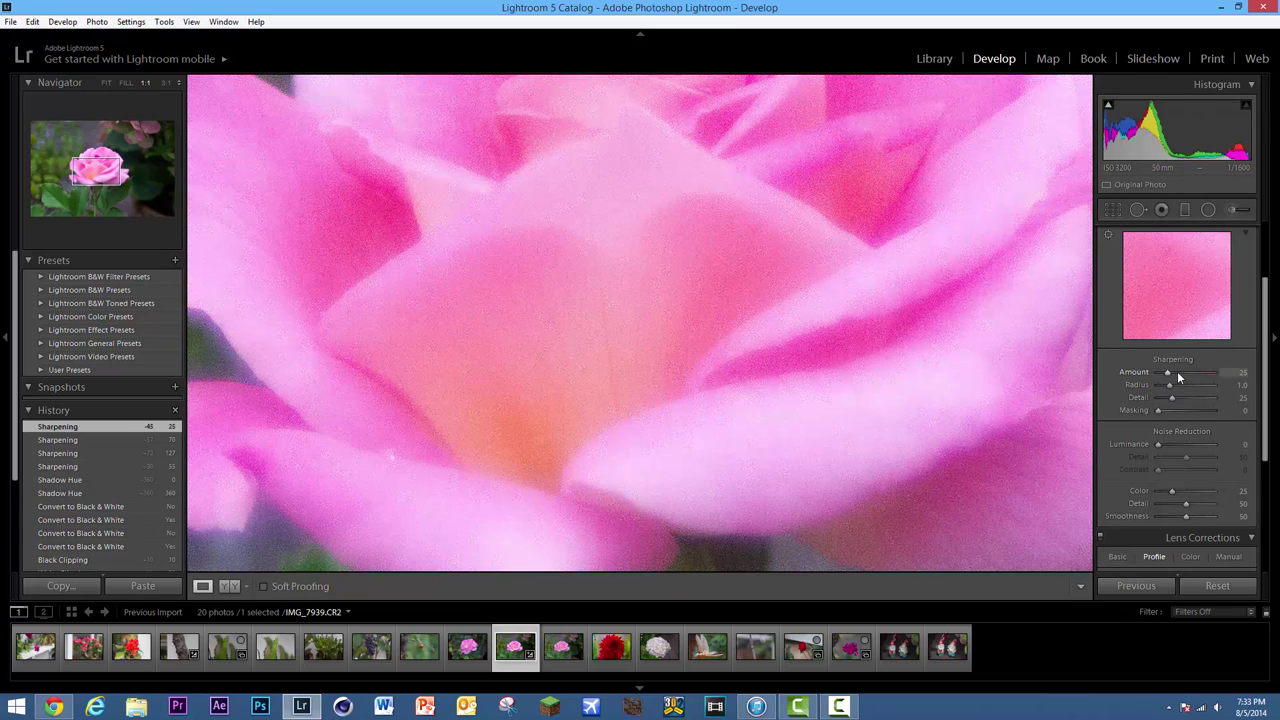
left_click(1243, 373)
key("Return")
left_click(1242, 372)
type("50")
key("Return")
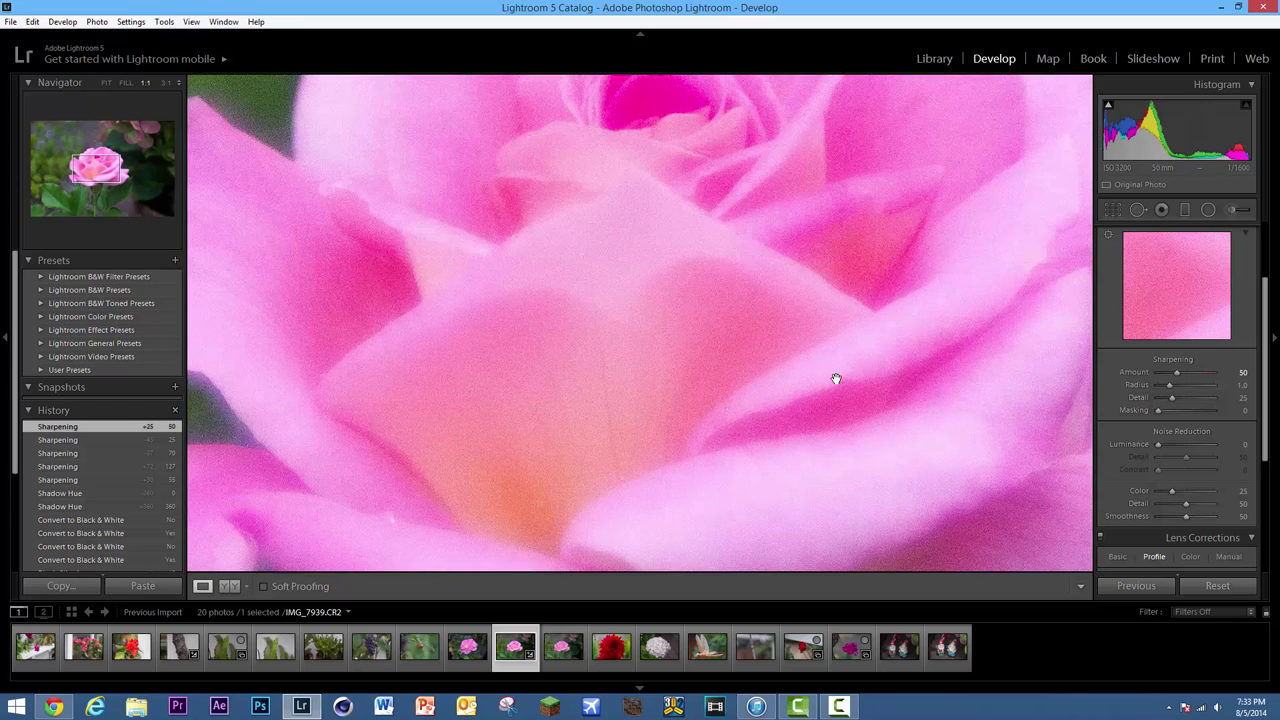
left_click(836, 378)
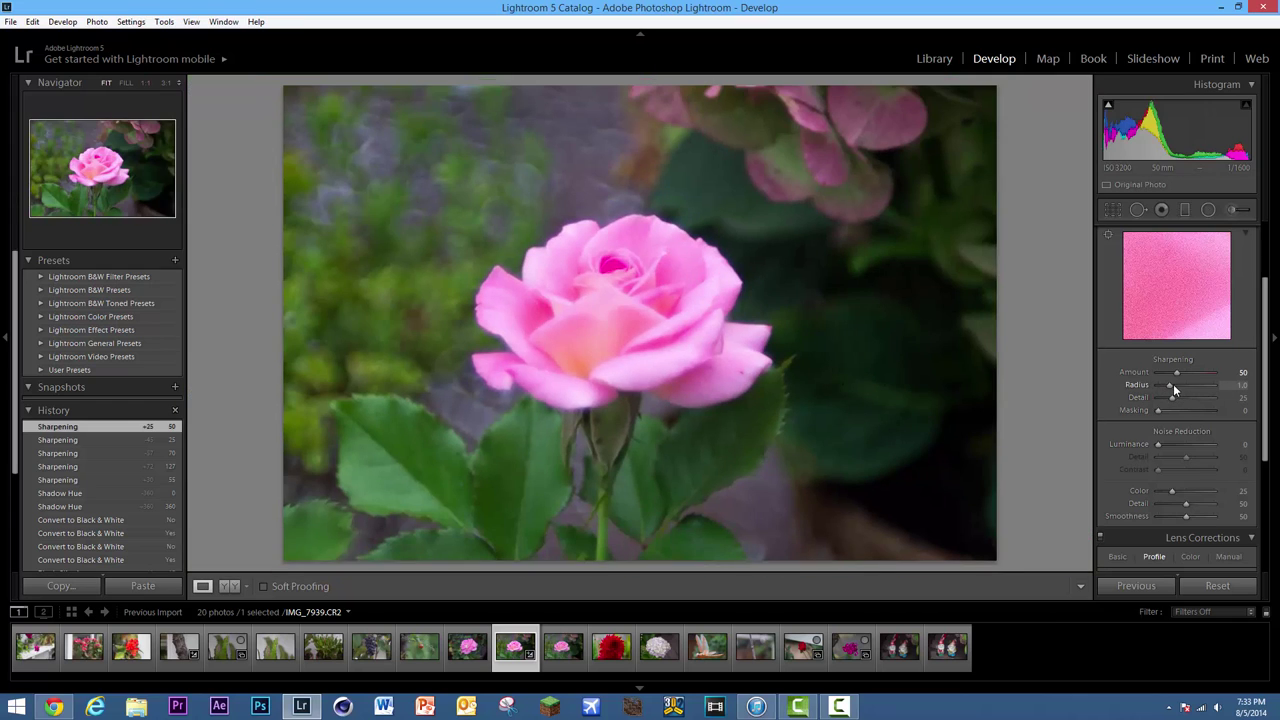
- Set the sharpening Radius to 2.4 and Detail to 68, judging the effect on the petals up close
left_click_drag(1177, 384, 1204, 387)
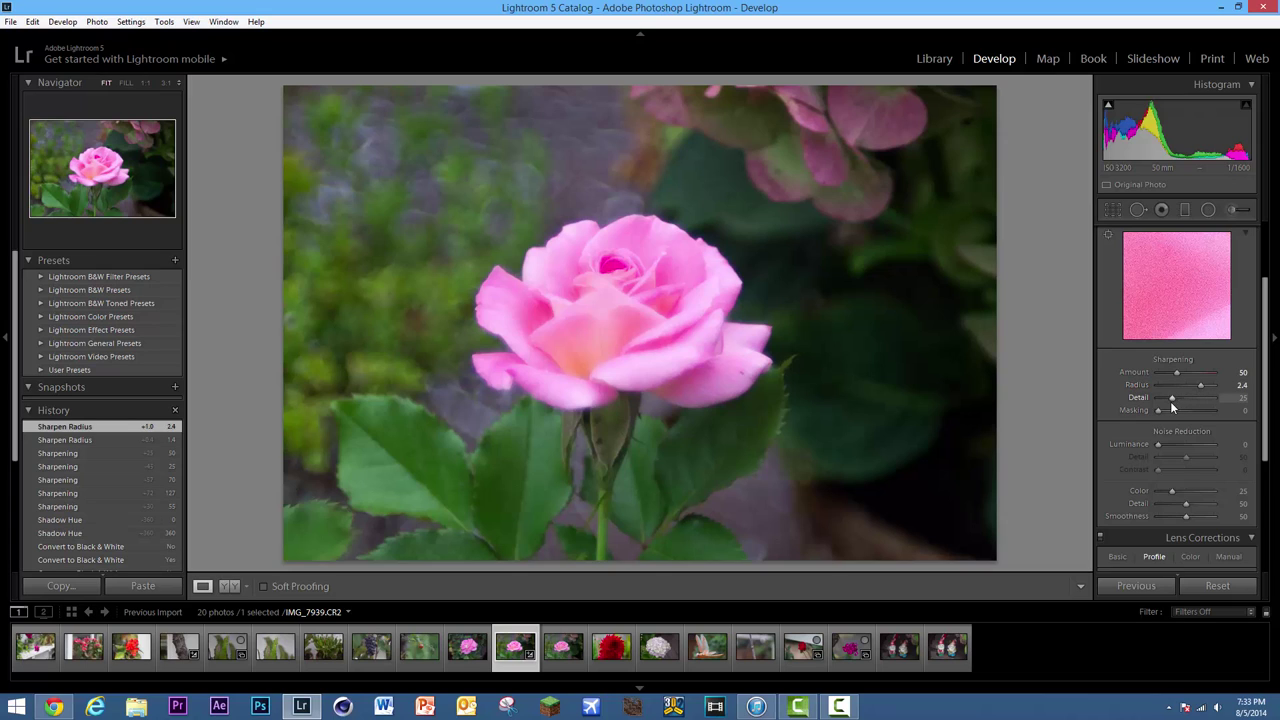
left_click_drag(1175, 396, 1215, 397)
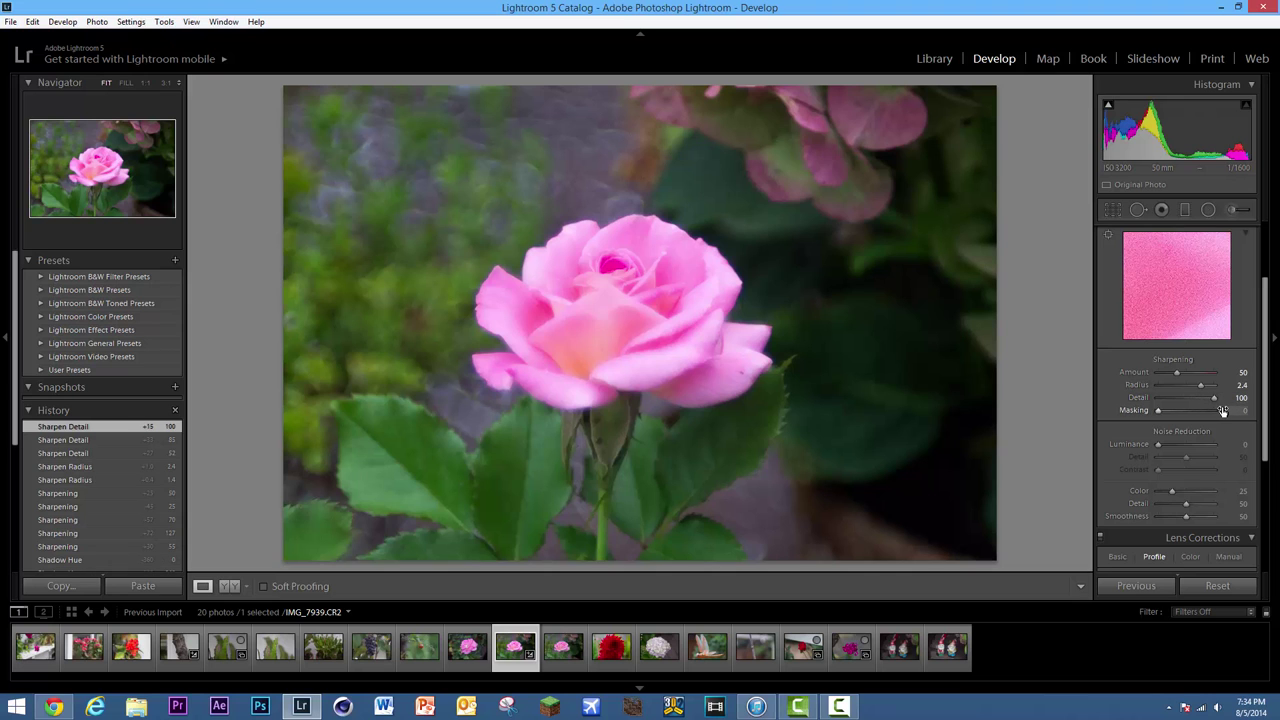
left_click(618, 264)
mouse_move(1212, 397)
left_mouse_down()
mouse_move(1170, 398)
mouse_move(1206, 397)
left_mouse_up()
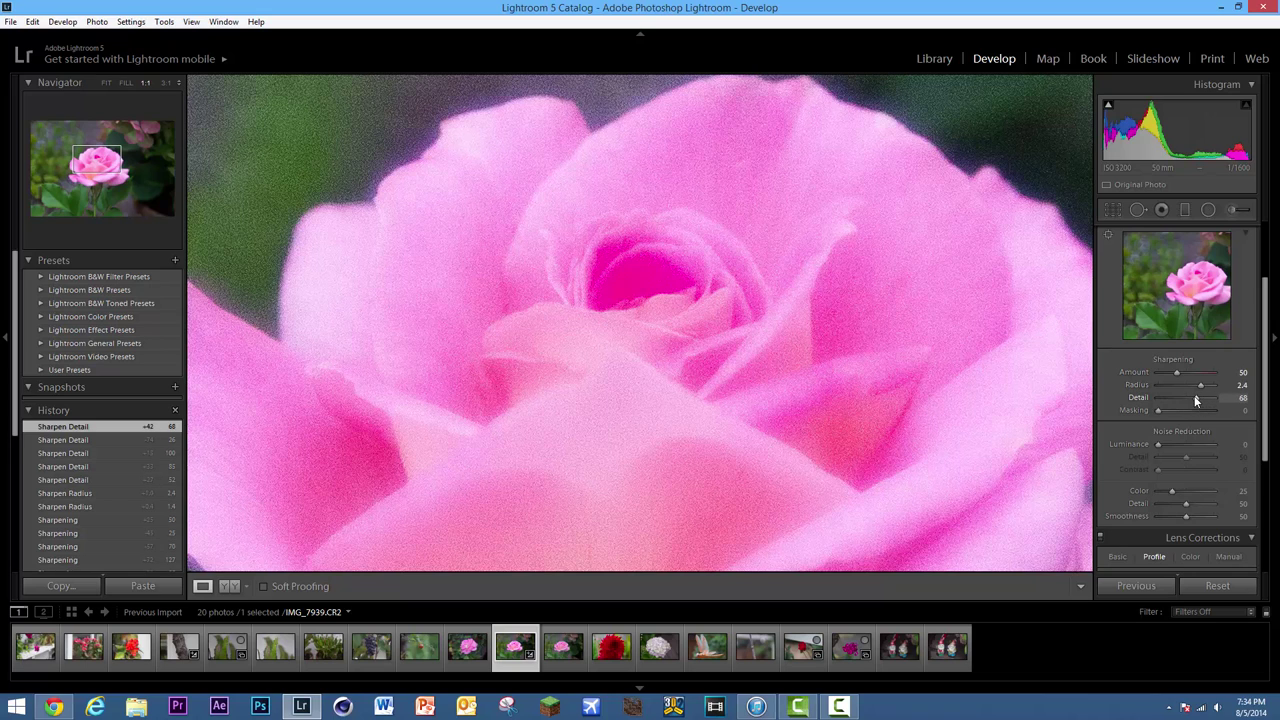
left_click_drag(1178, 297, 1177, 294)
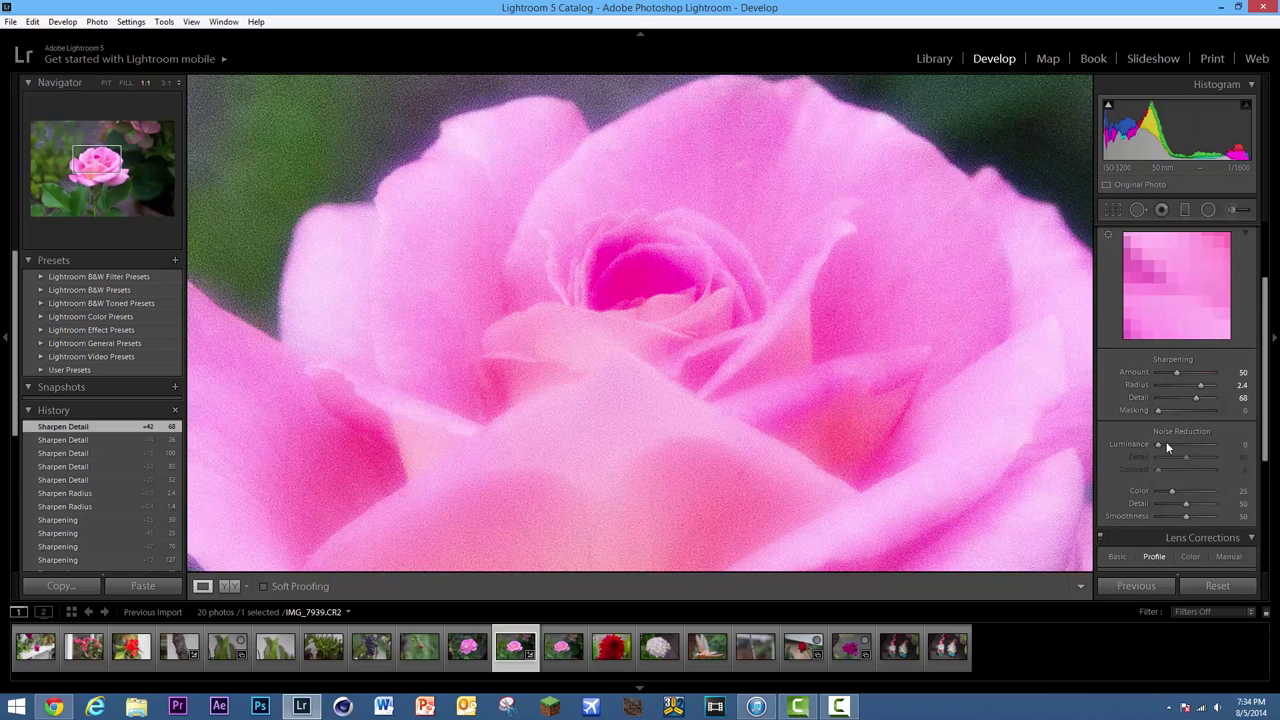
- Set the sharpening Masking to 100 and return to the full view of the photo
left_click(1173, 410)
left_click_drag(1173, 410, 1240, 410)
left_click(1166, 268)
left_click(1012, 384)
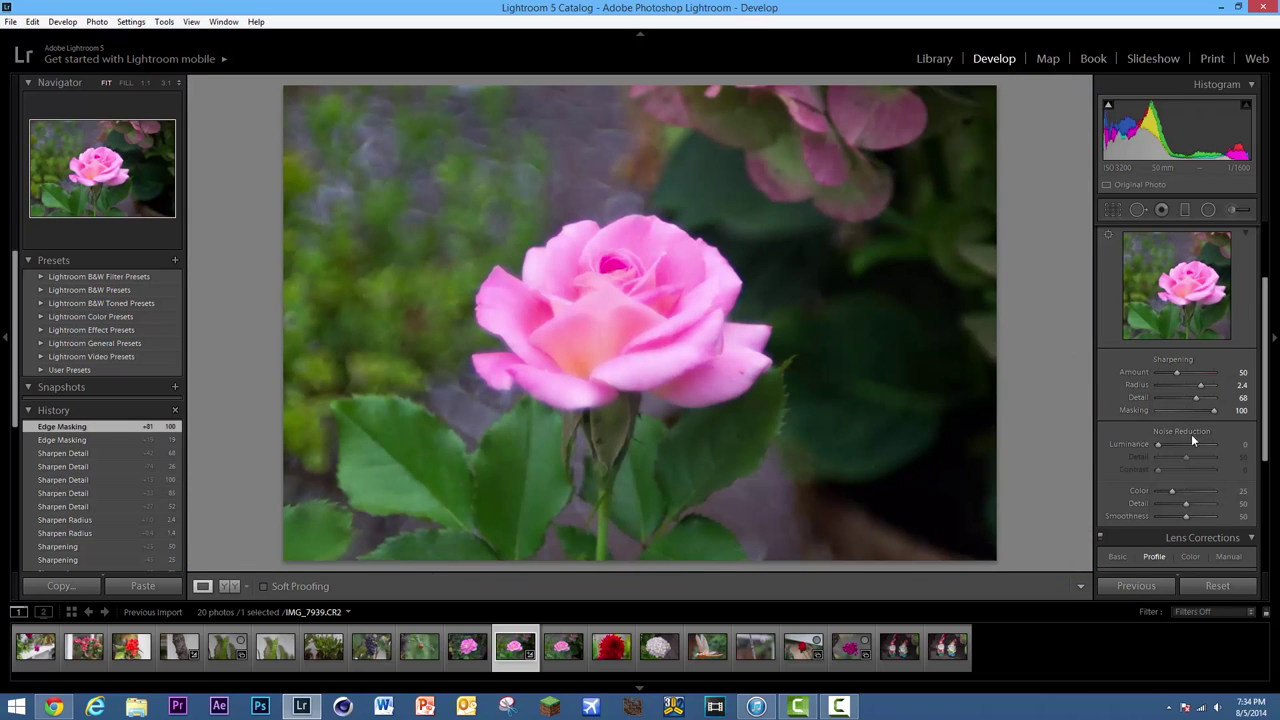
- Try luminance noise reduction at 100 and 0, comparing the effect on the stem and leaves up close
scroll(1191, 434, "down", 2)
left_click_drag(1159, 394, 1130, 410)
left_click_drag(811, 409, 727, 155)
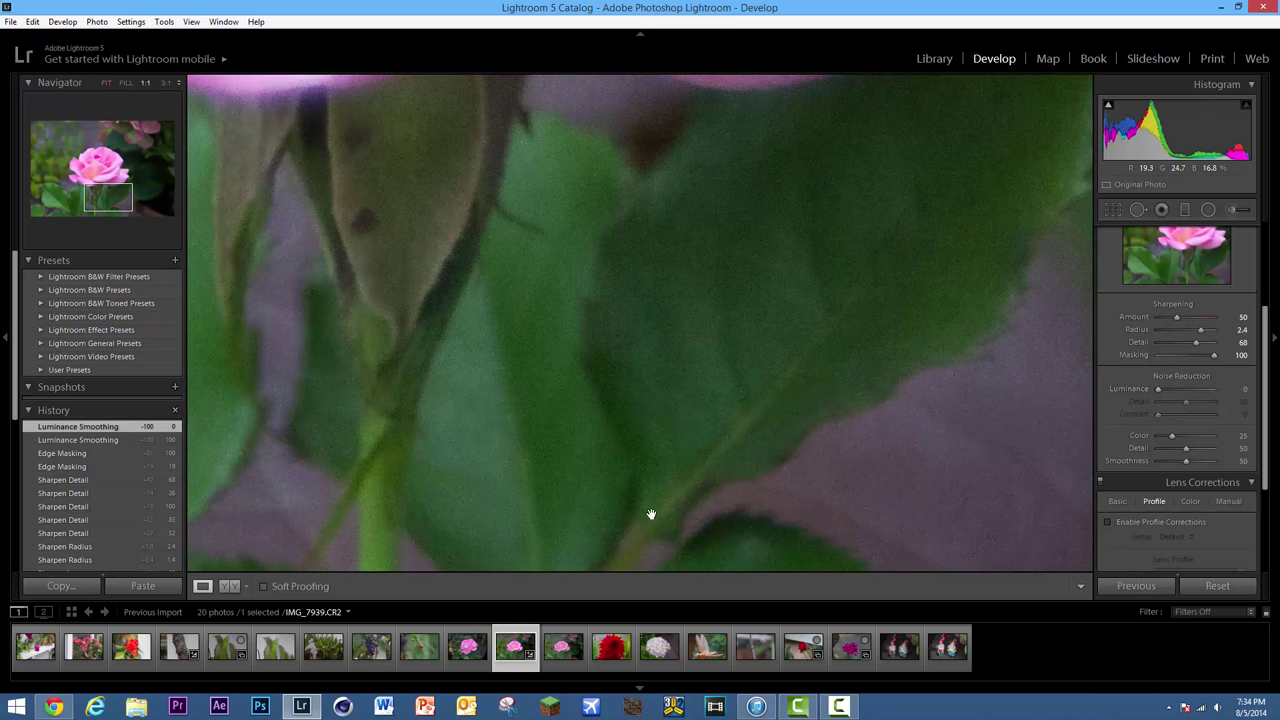
left_click_drag(1160, 390, 1253, 378)
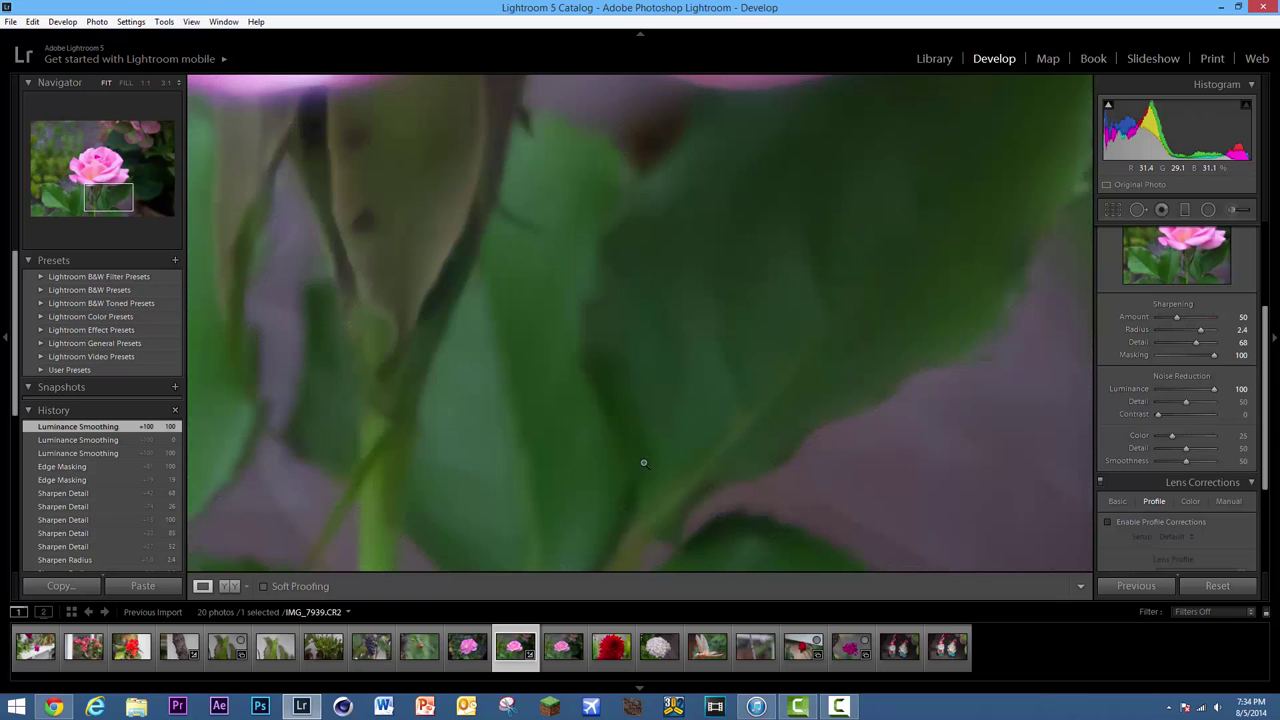
left_click(620, 420)
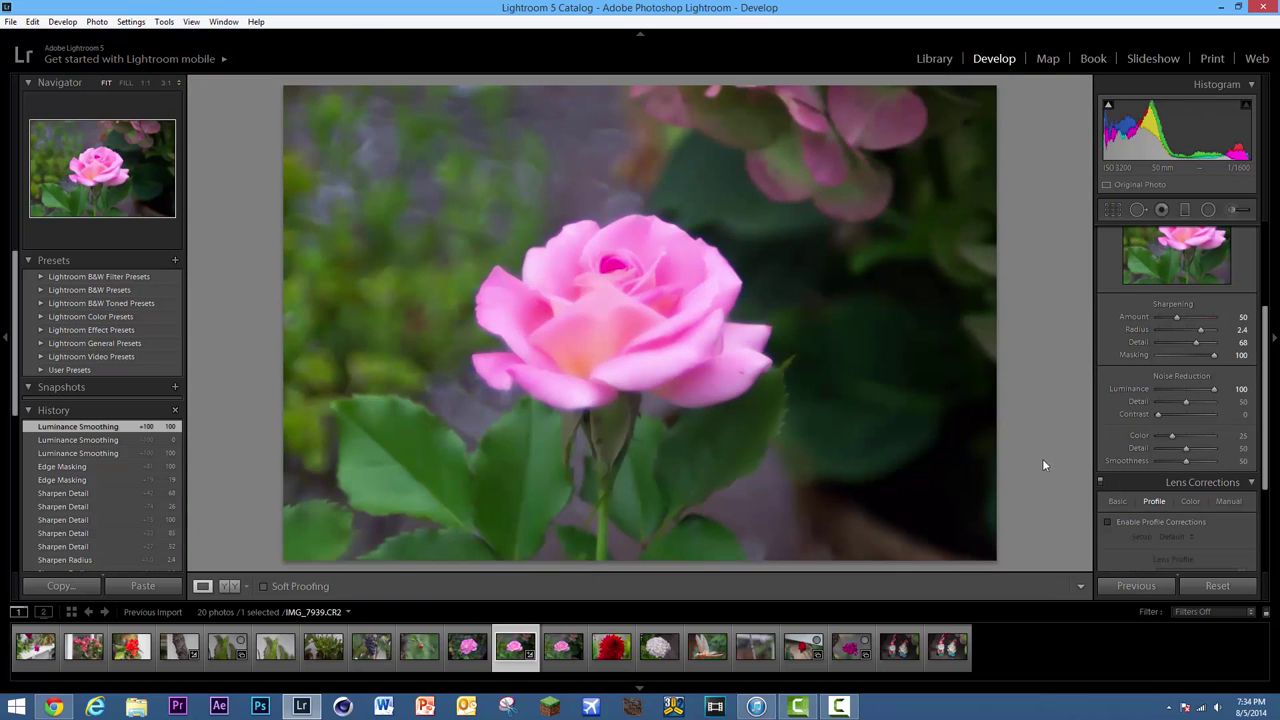
- Set the noise reduction Luminance to 50 and its Contrast to 37, and close the Detail settings
left_click(1212, 391)
type("50")
key("Return")
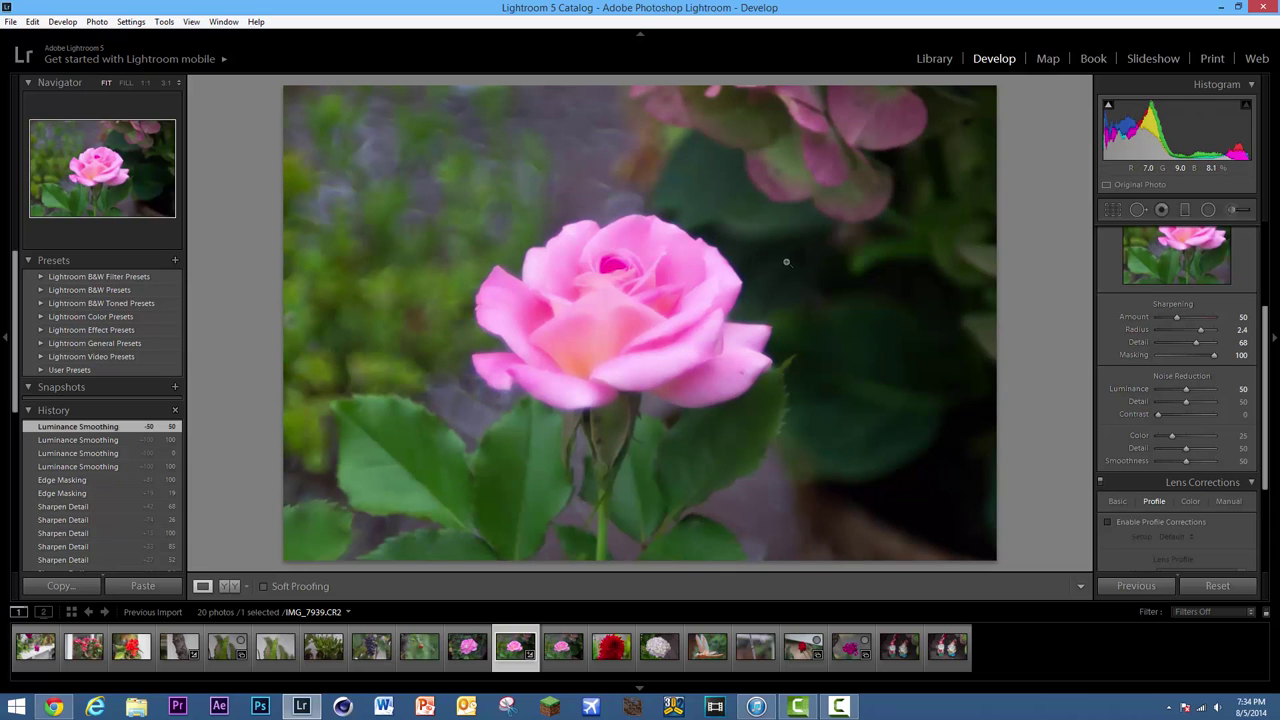
scroll(1145, 398, "down", 1)
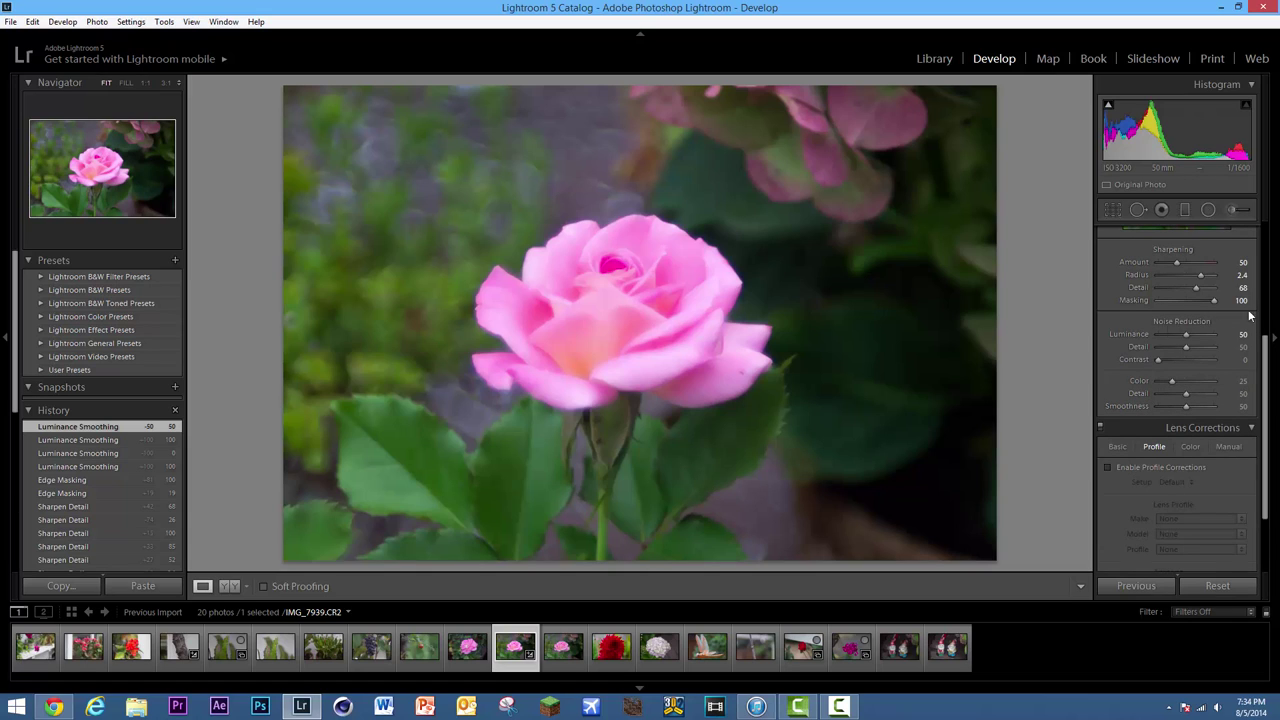
mouse_move(1164, 358)
left_mouse_down()
mouse_move(1217, 363)
mouse_move(1178, 362)
left_mouse_up()
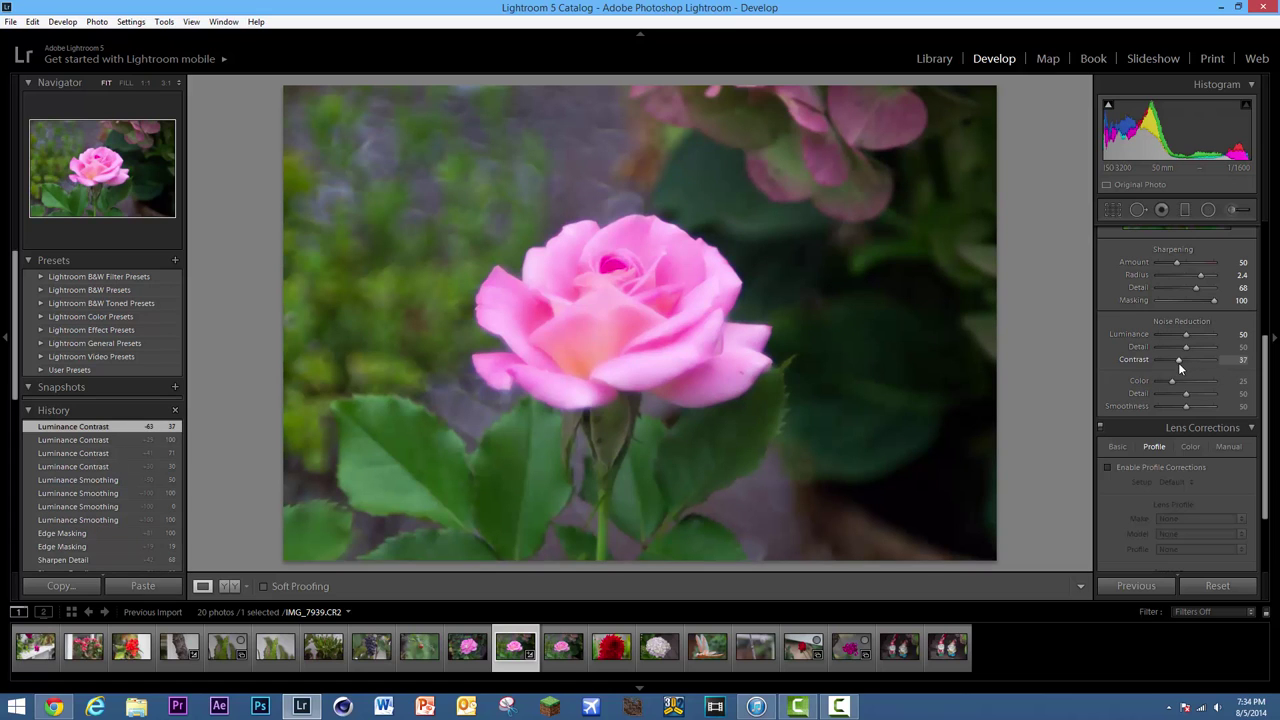
scroll(1119, 351, "down", 2)
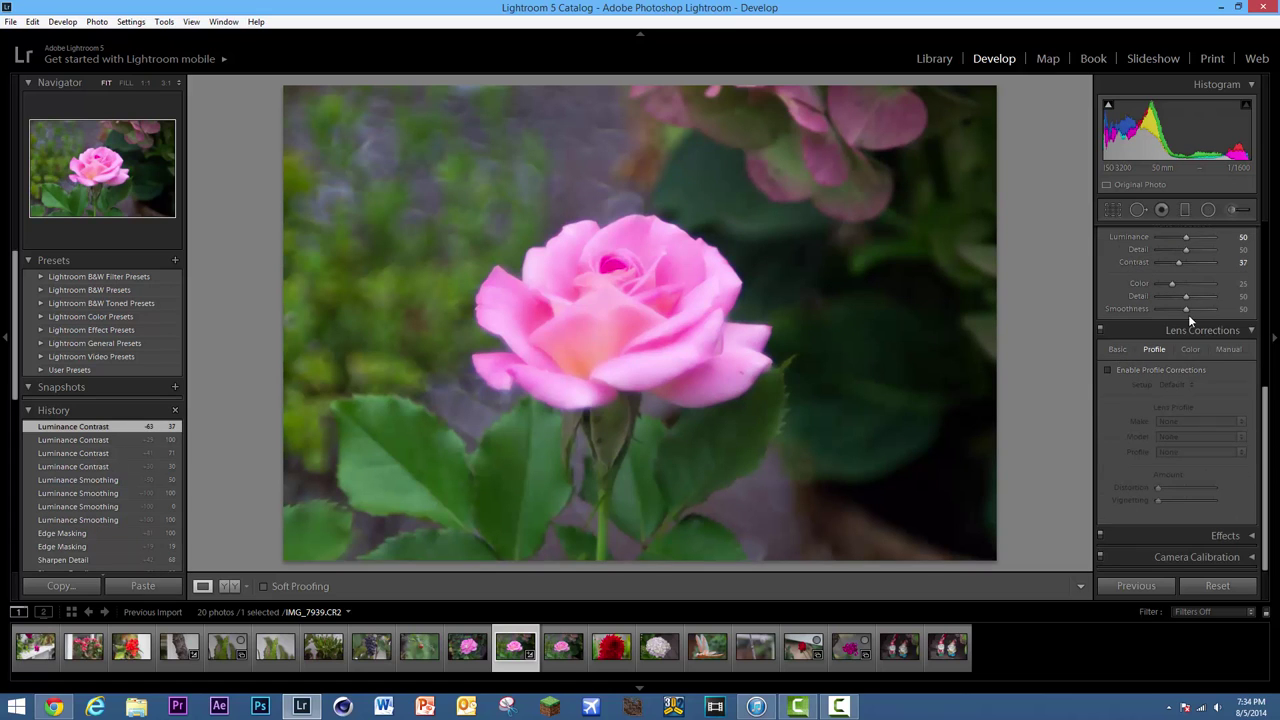
scroll(1237, 283, "up", 5)
left_click(1237, 283)
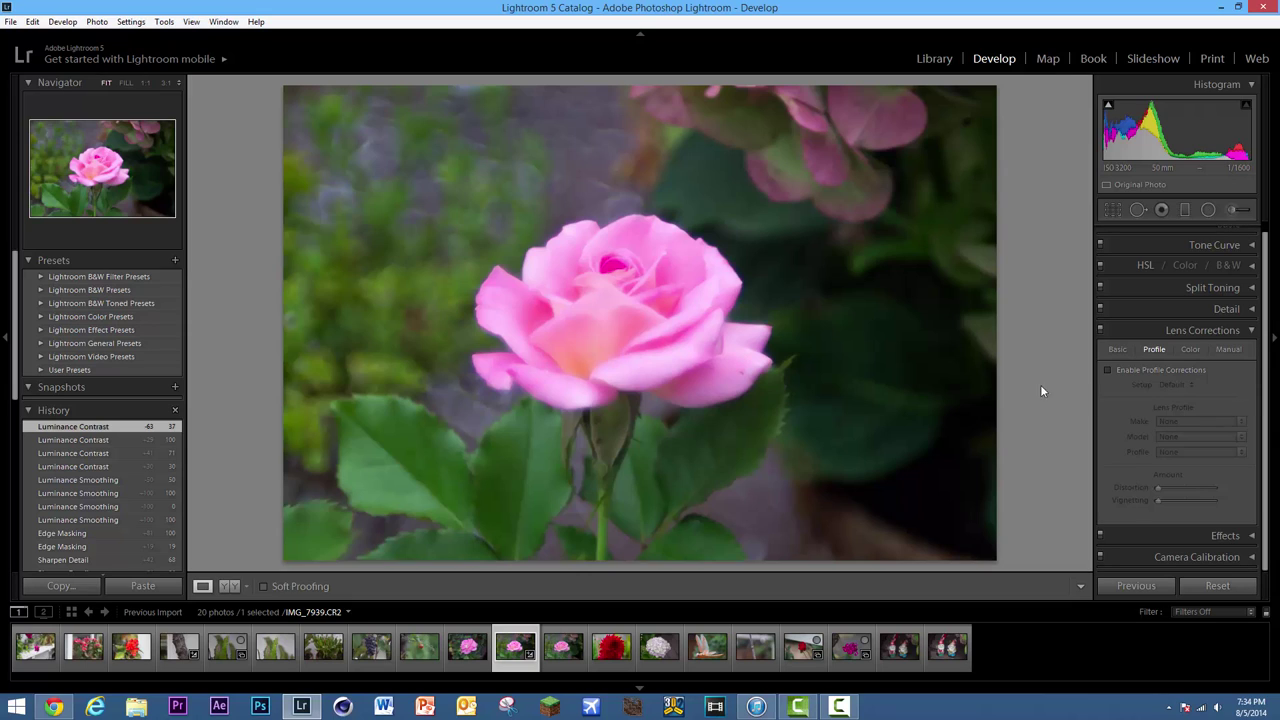
- Try enabling lens profile corrections with a Custom setup and Canon as the lens make
left_click(1117, 348)
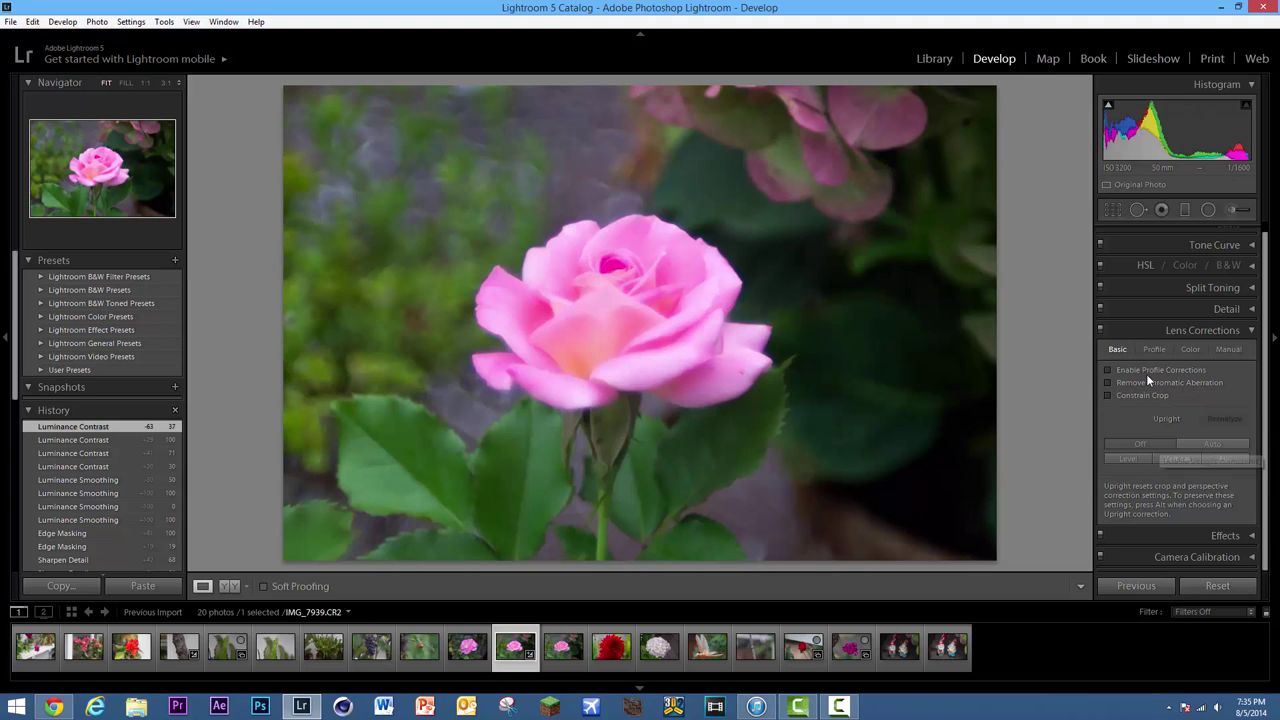
left_click(1154, 349)
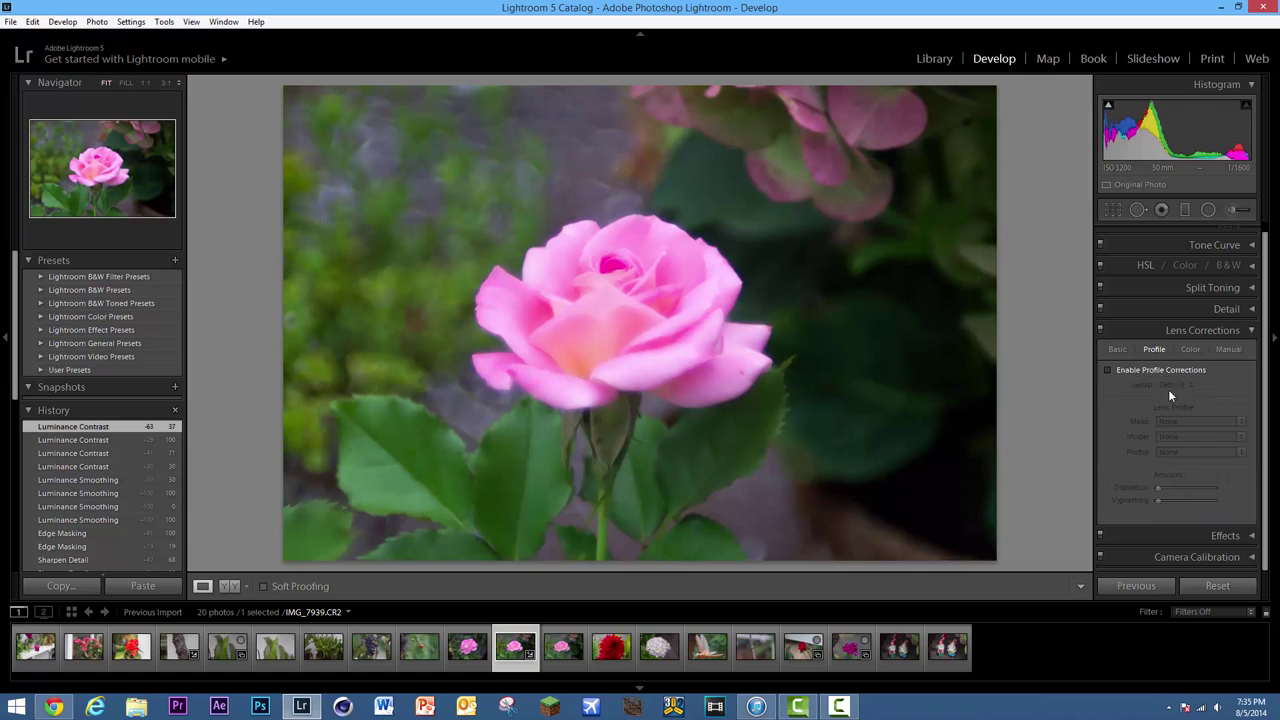
left_click(1108, 370)
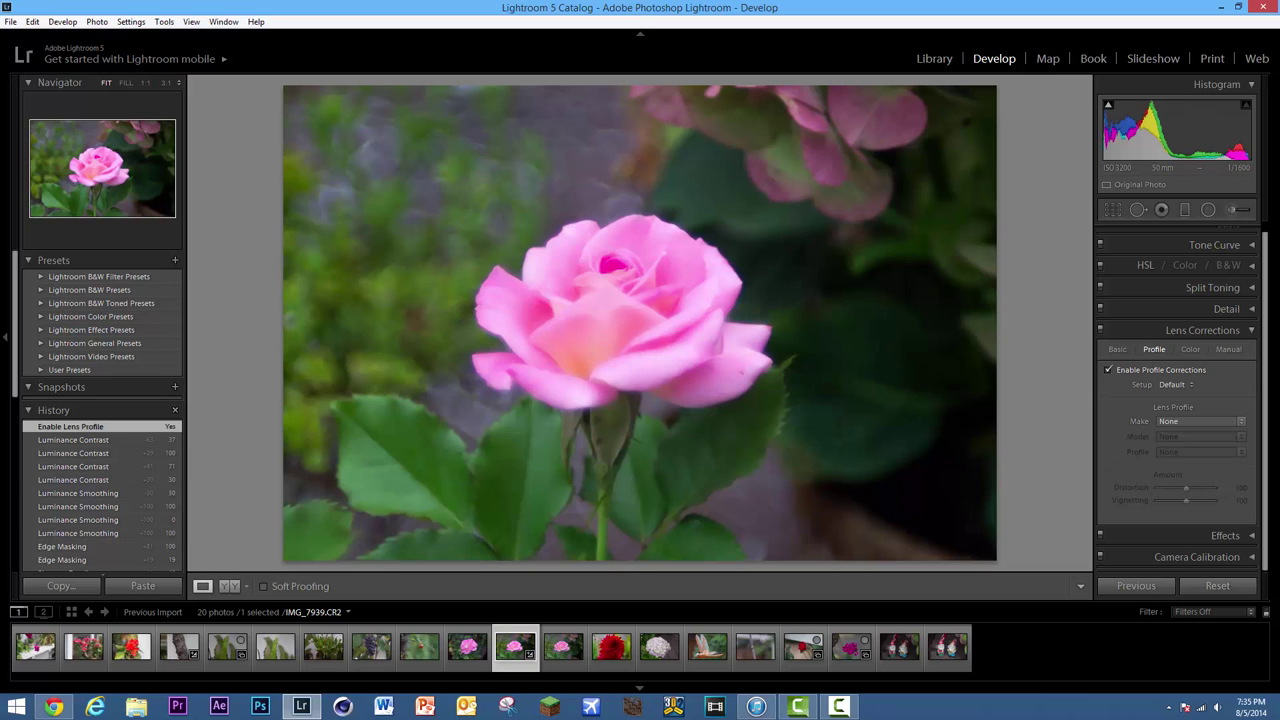
left_click(1187, 385)
left_click(1170, 429)
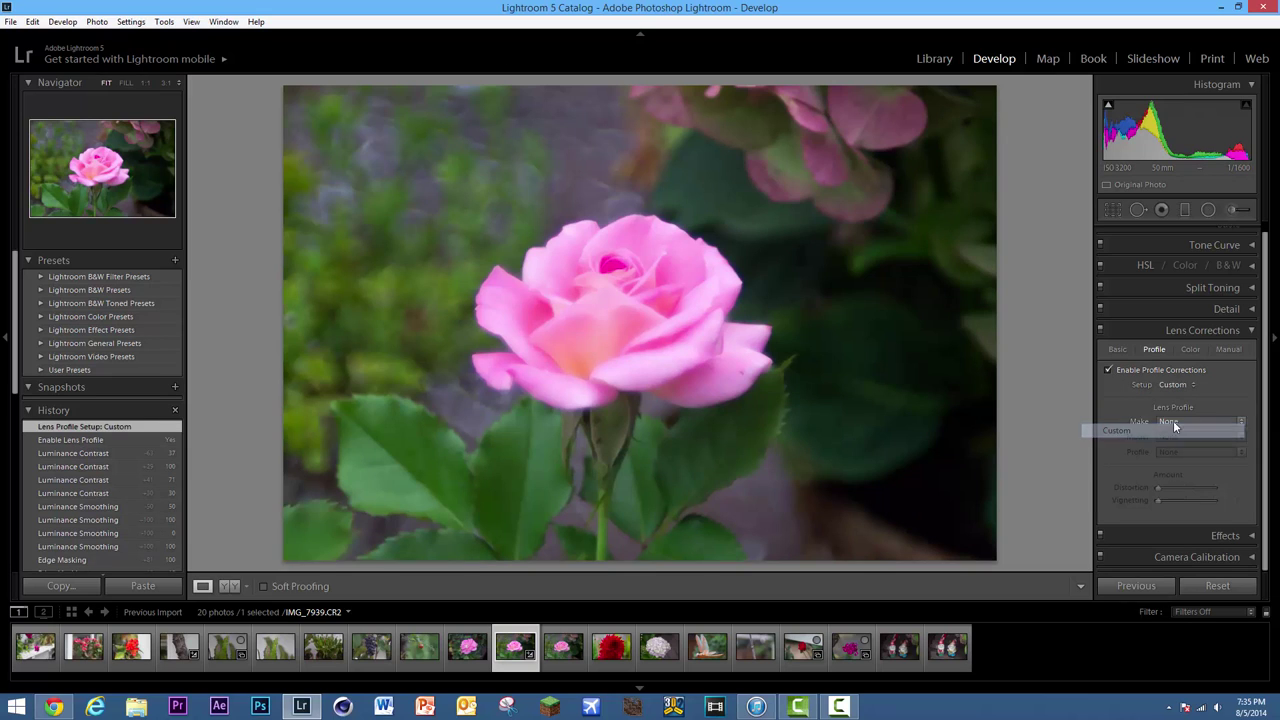
left_click(1173, 425)
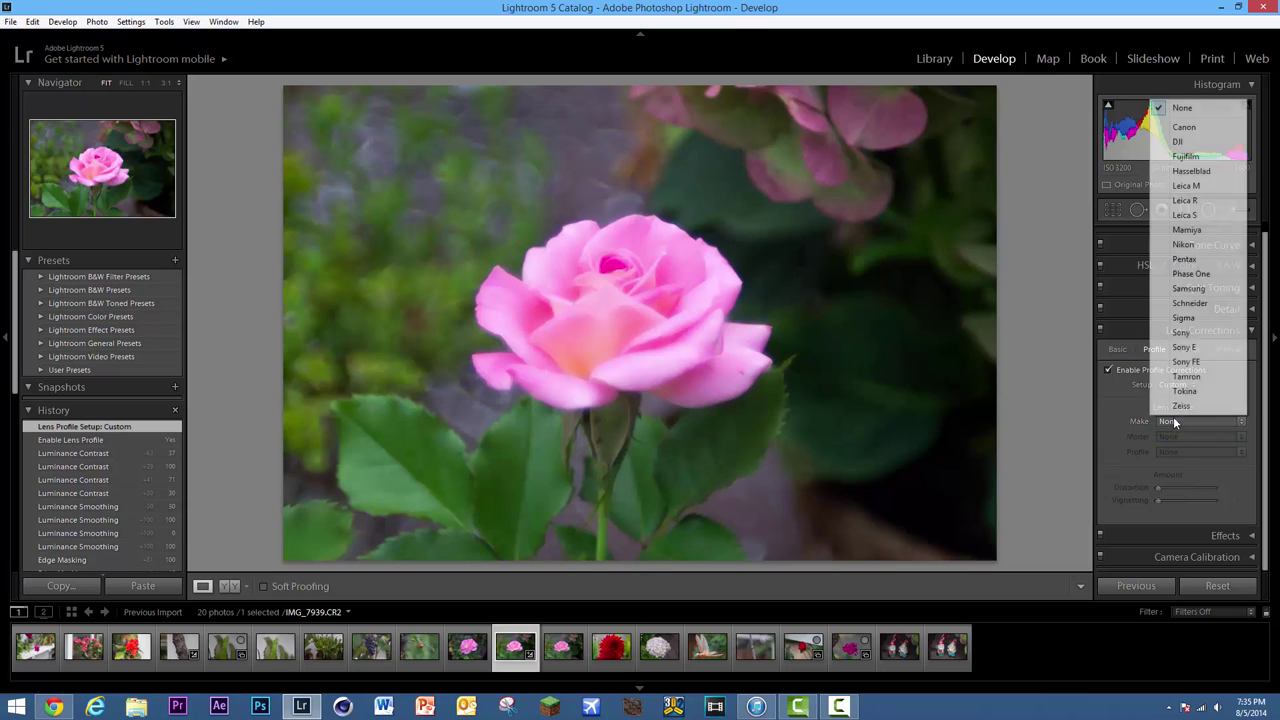
left_click(1194, 128)
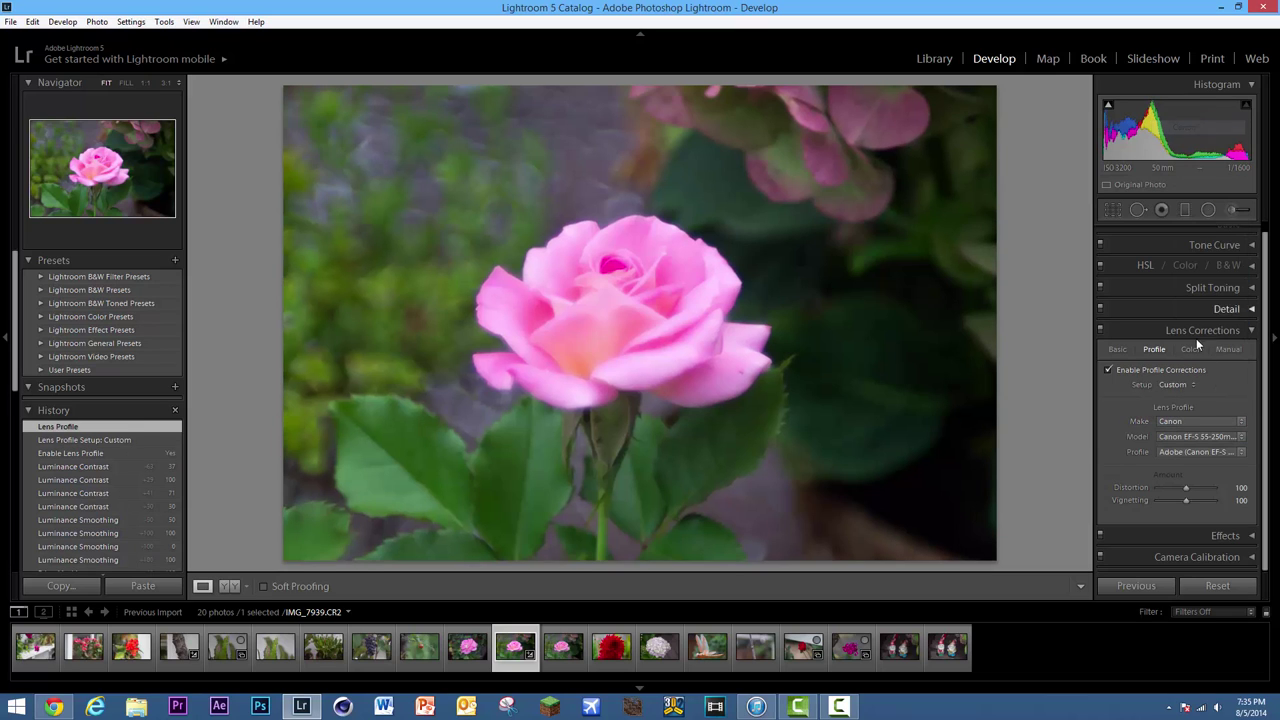
- Try a Canon EF 50mm lens model for the profile, and turn profile corrections off
left_click(1196, 436)
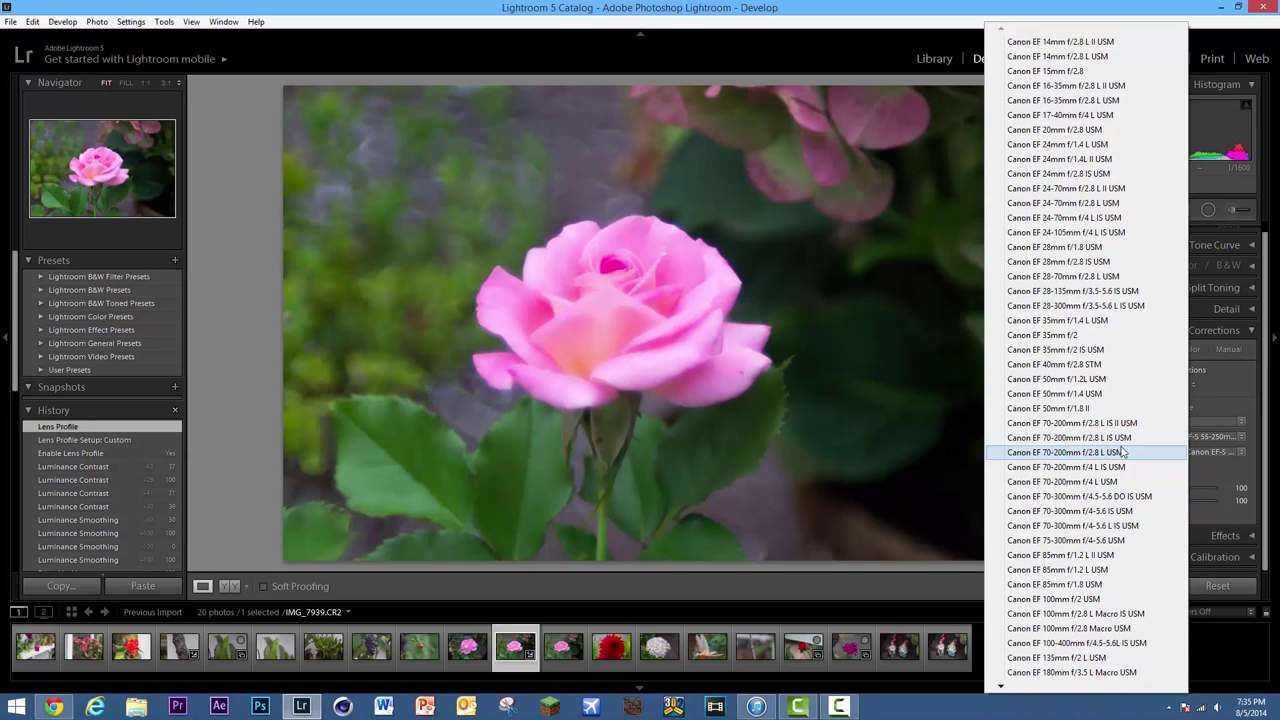
left_click(1088, 384)
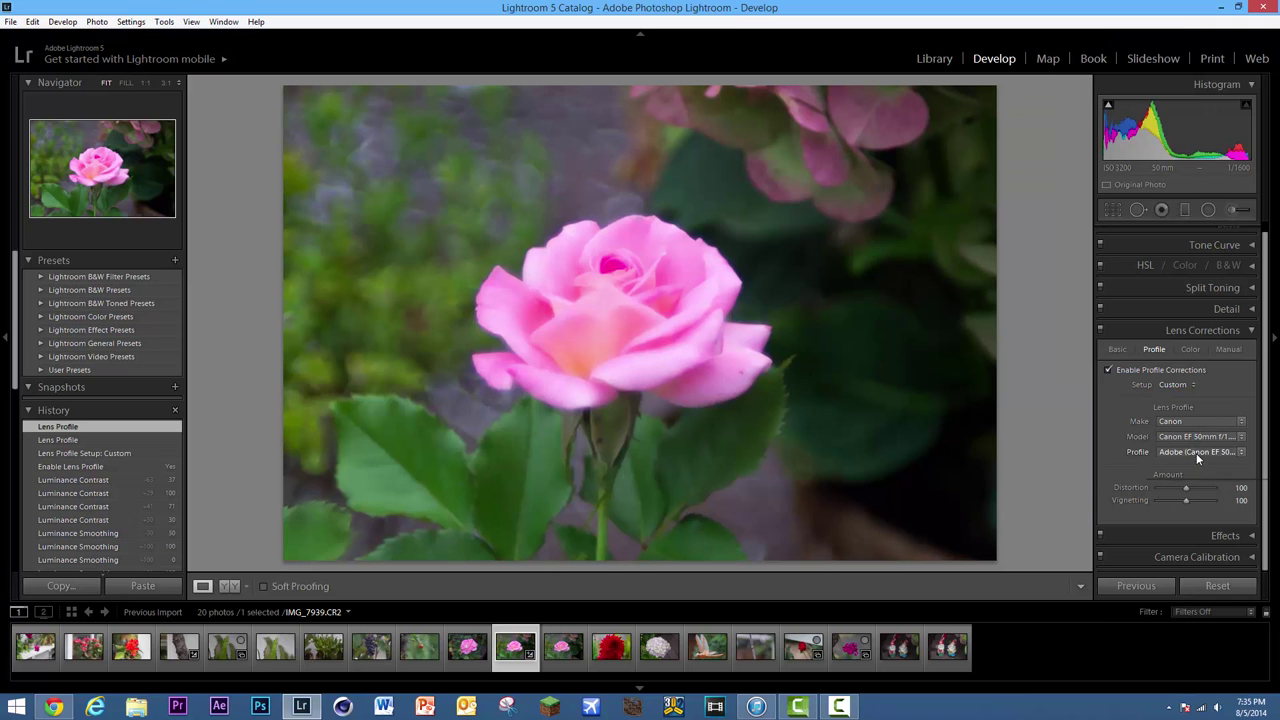
left_click(1184, 497)
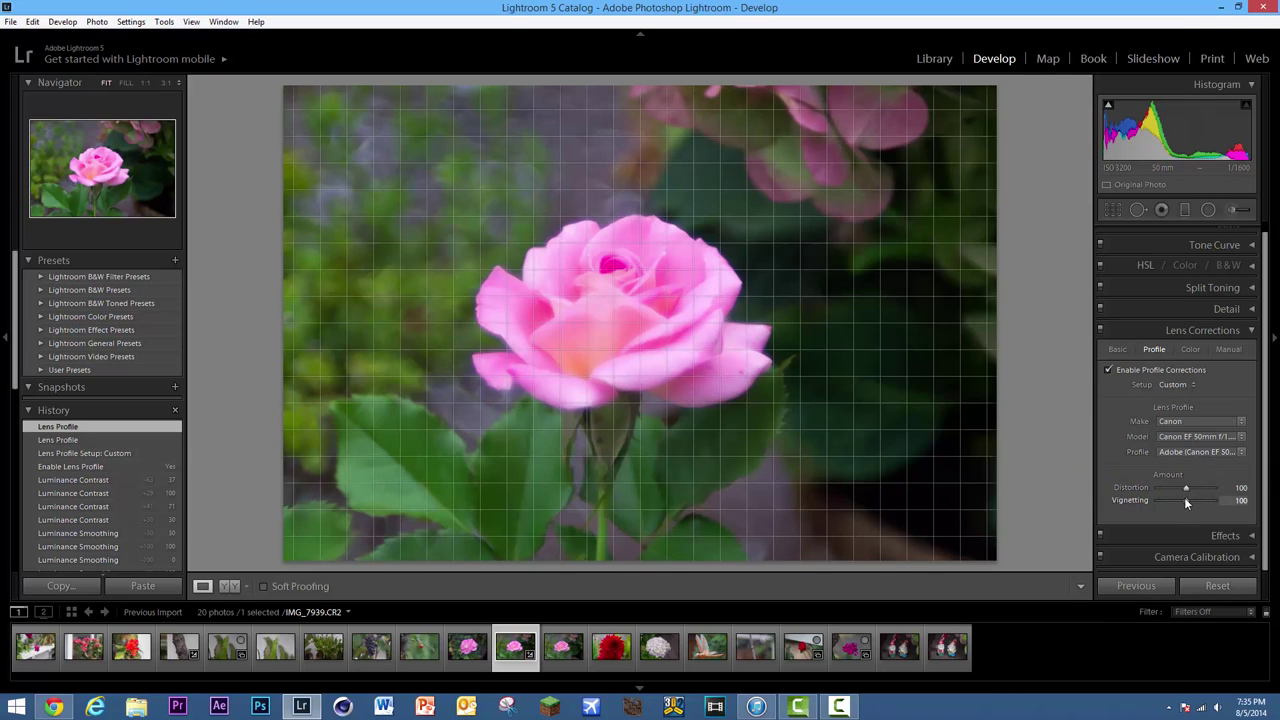
left_click(1108, 371)
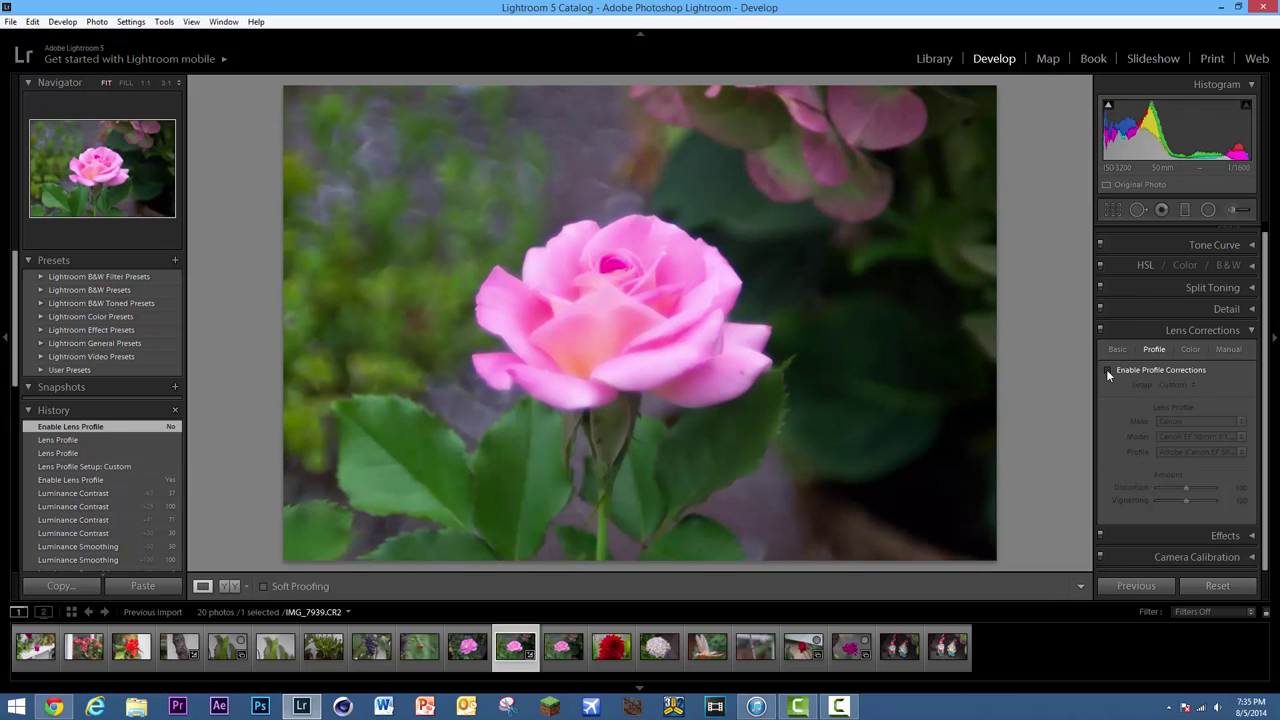
- Compare the rose photo with and without lens profile corrections by toggling them repeatedly
left_click(1108, 371)
left_click(1108, 371)
left_click(1108, 371)
left_click(1108, 371)
left_click(1108, 371)
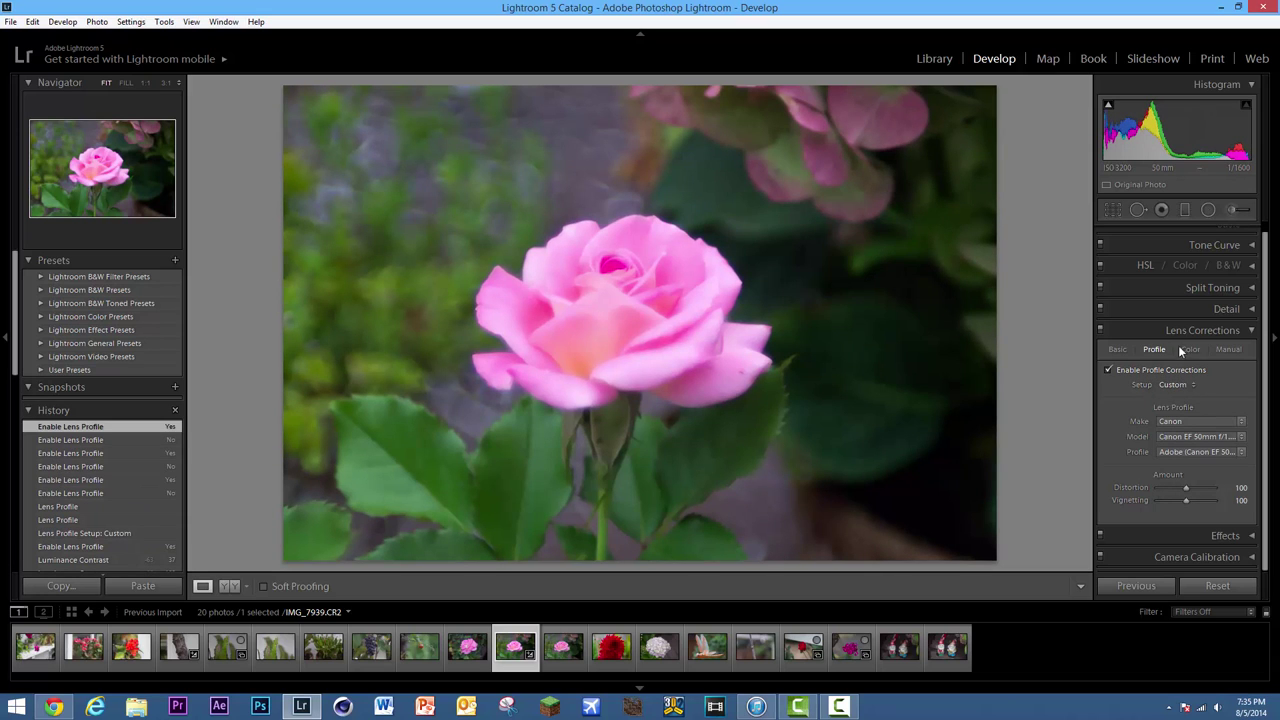
left_click(1108, 371)
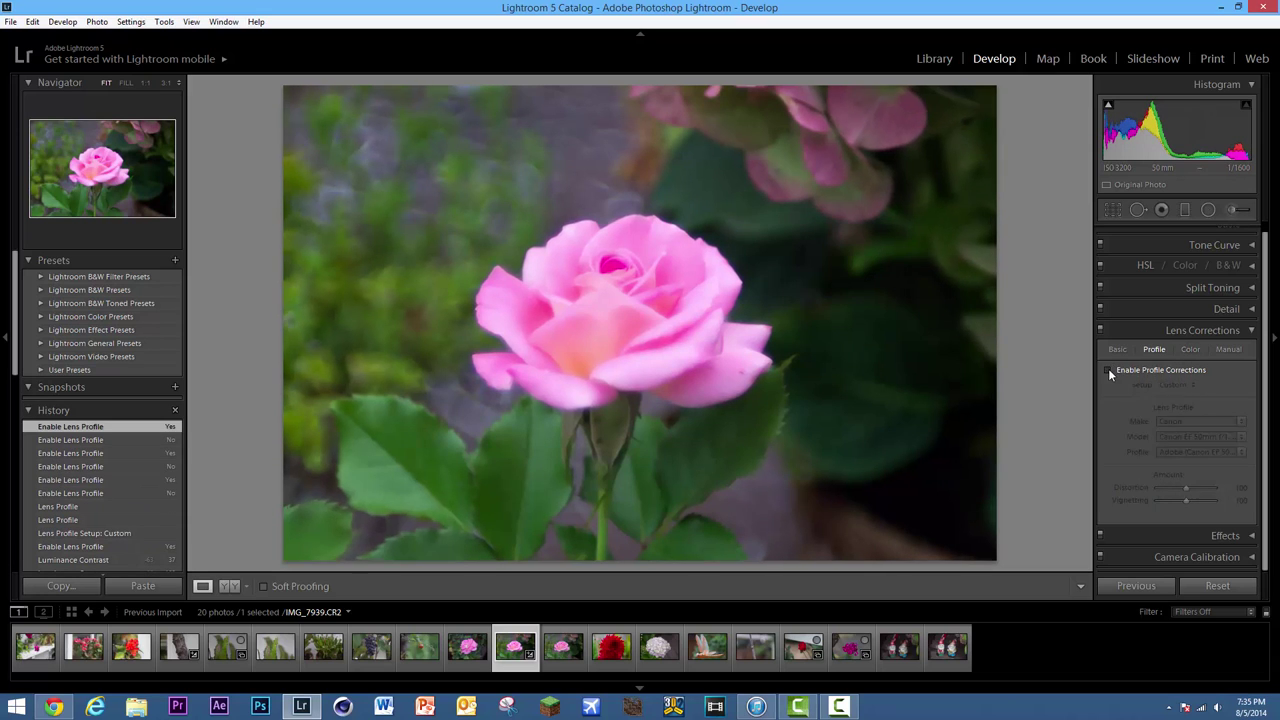
left_click(1108, 371)
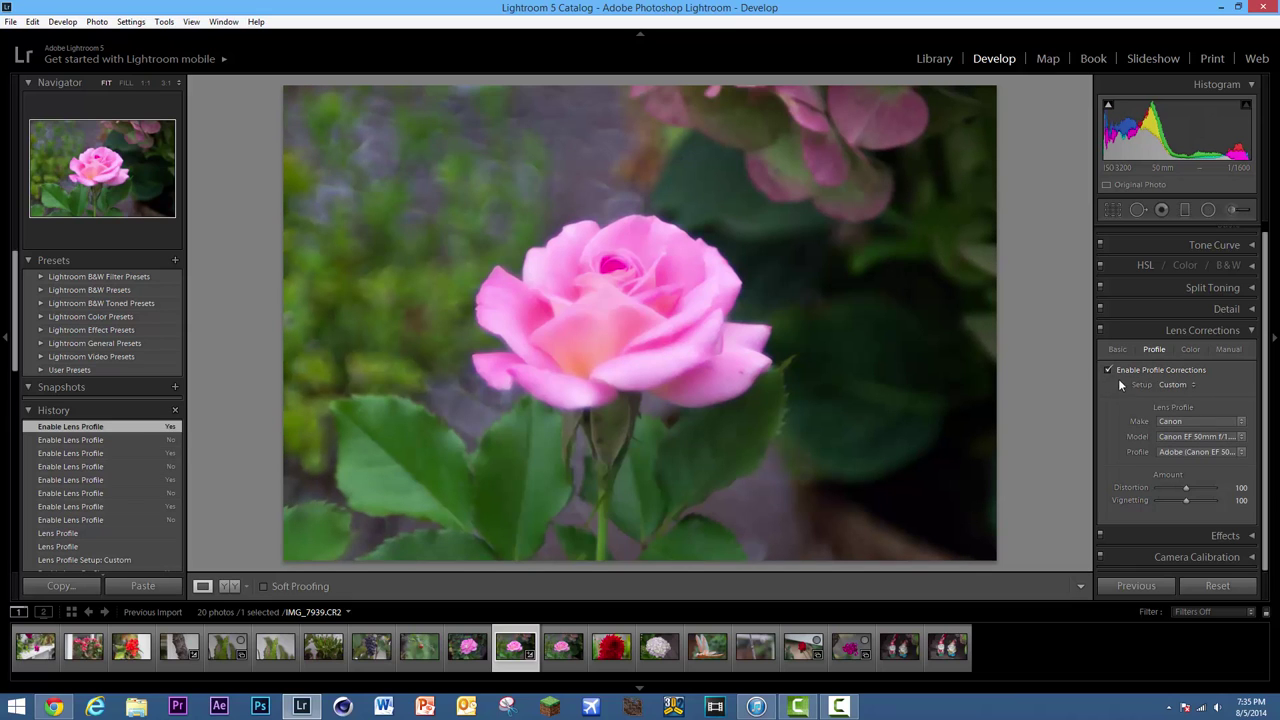
left_click(1108, 370)
left_click(1108, 370)
left_click(1108, 370)
left_click(1108, 370)
left_click(1108, 370)
left_click(1108, 370)
left_click(1108, 370)
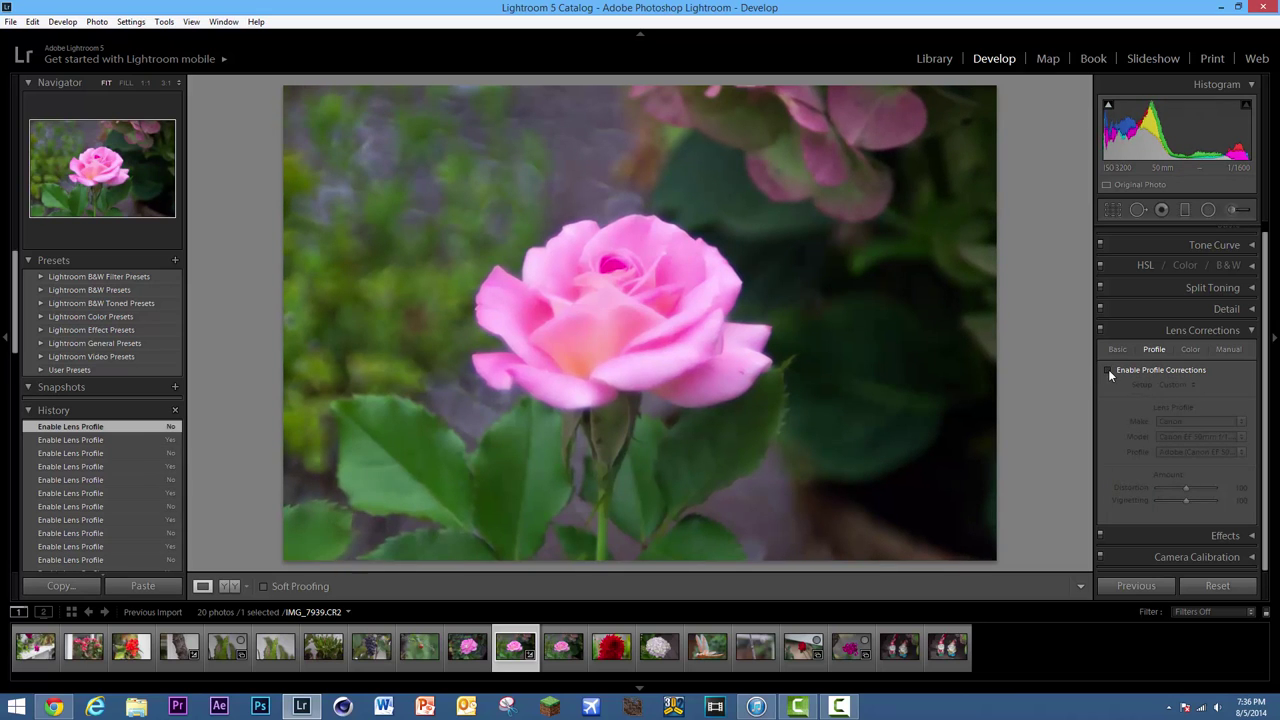
- Enable lens profile corrections and switch the lens profile setup to Default
left_click(1108, 370)
left_click(1175, 386)
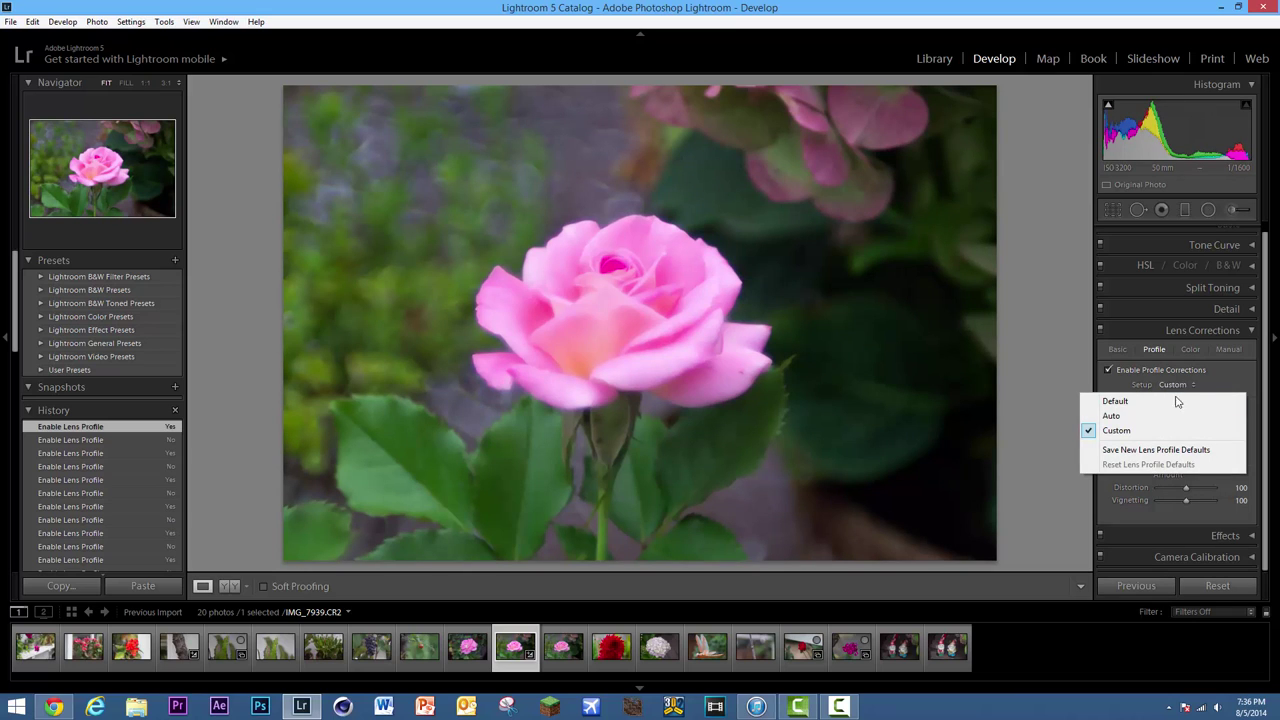
left_click(1153, 450)
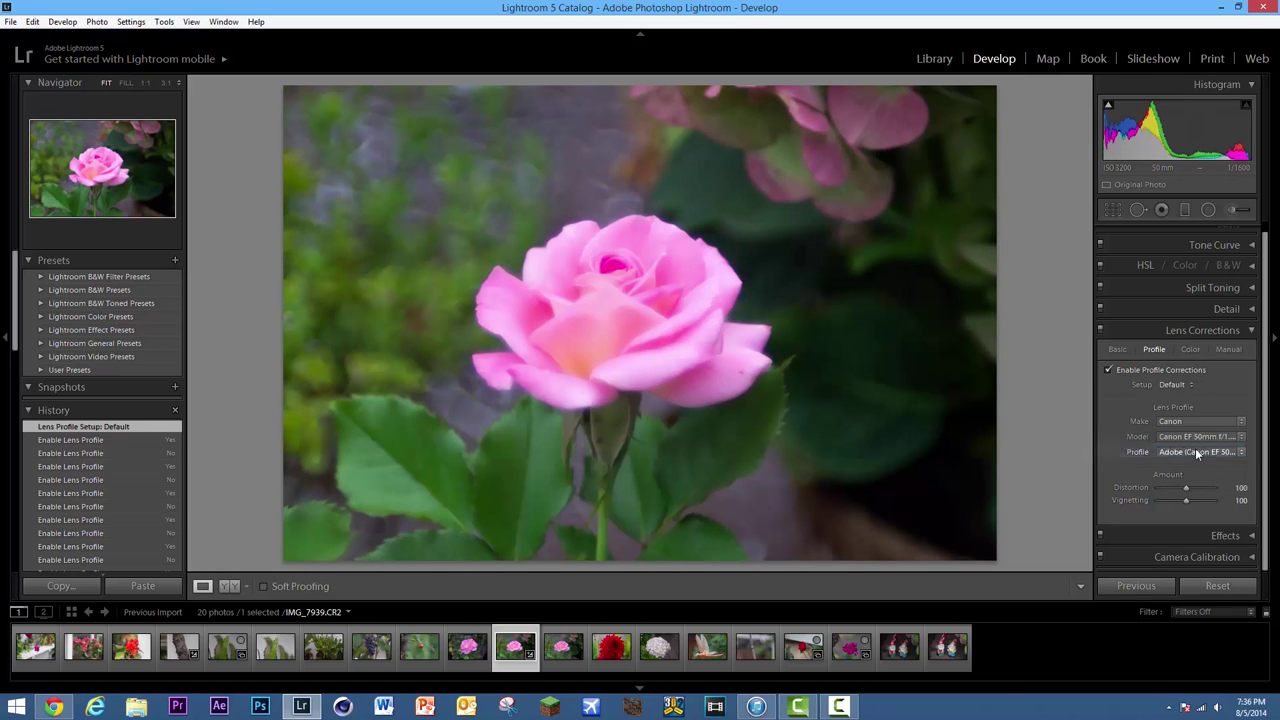
left_click(1174, 382)
left_click(1176, 383)
- Turn on Remove Chromatic Aberration, comparing the photo with and without it and leaving it enabled
left_click(1191, 349)
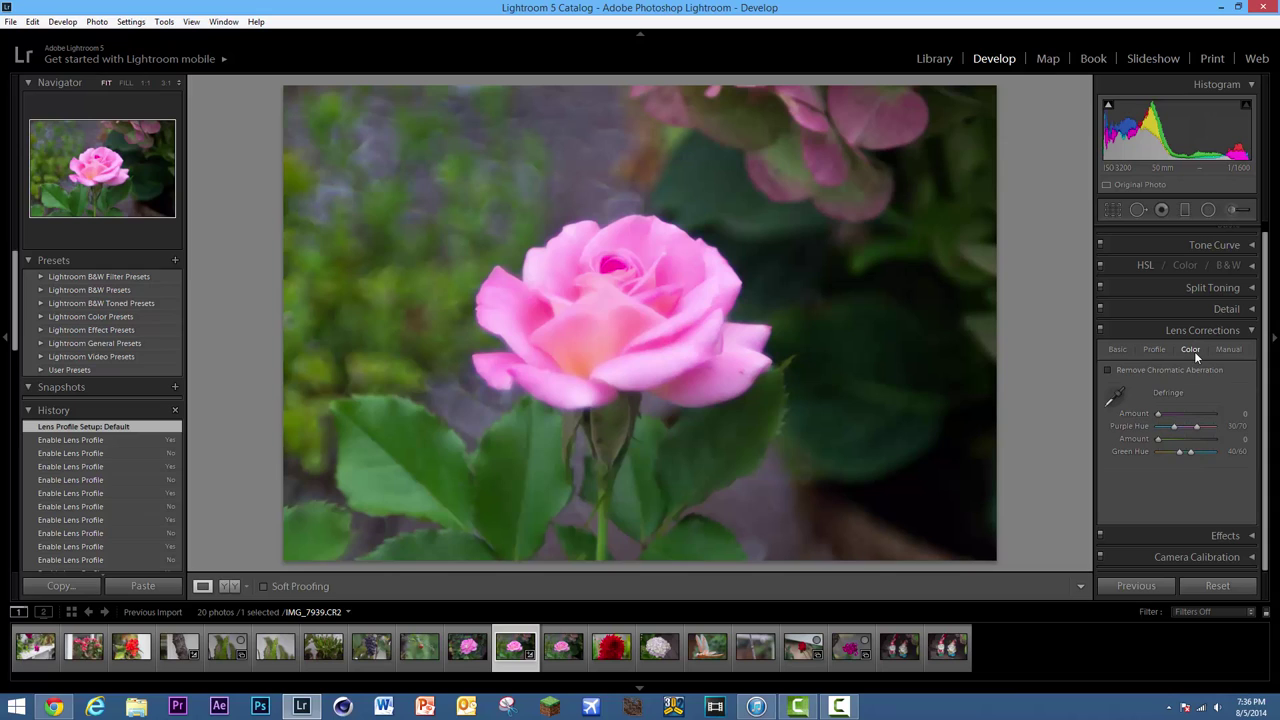
left_click(1106, 371)
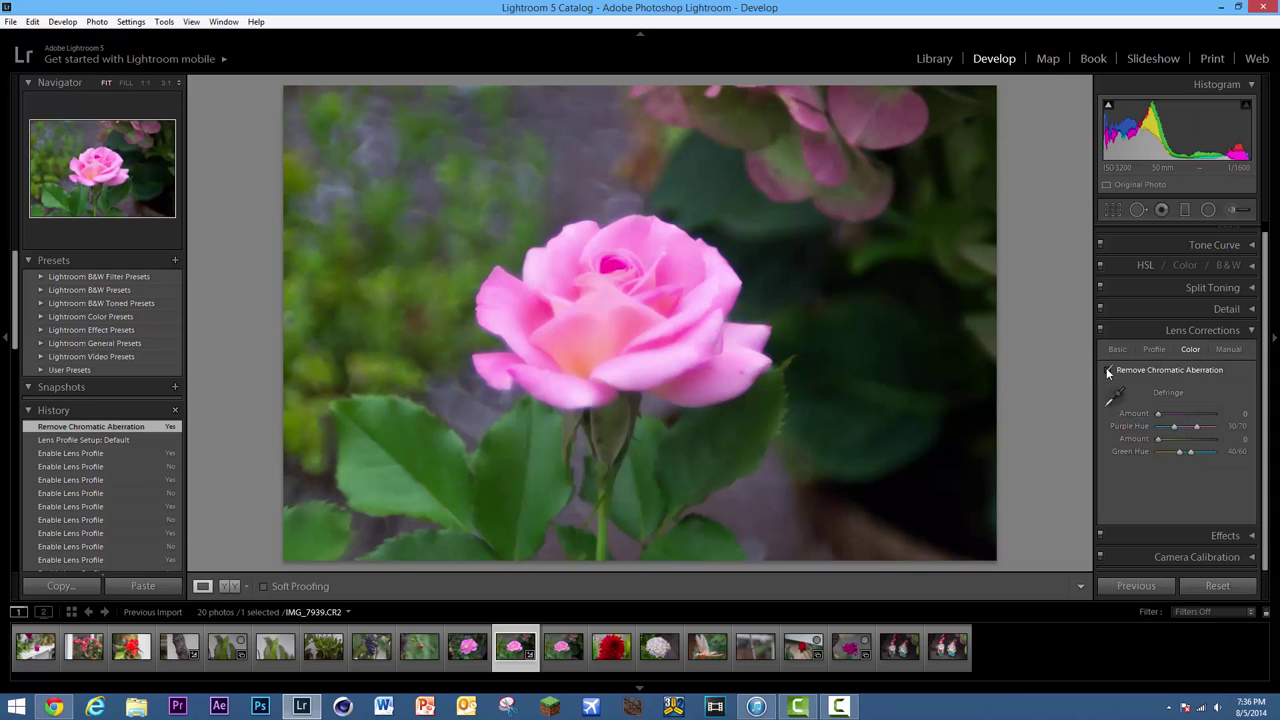
left_click(1108, 371)
left_click(1108, 371)
left_click(1108, 371)
left_click(1108, 372)
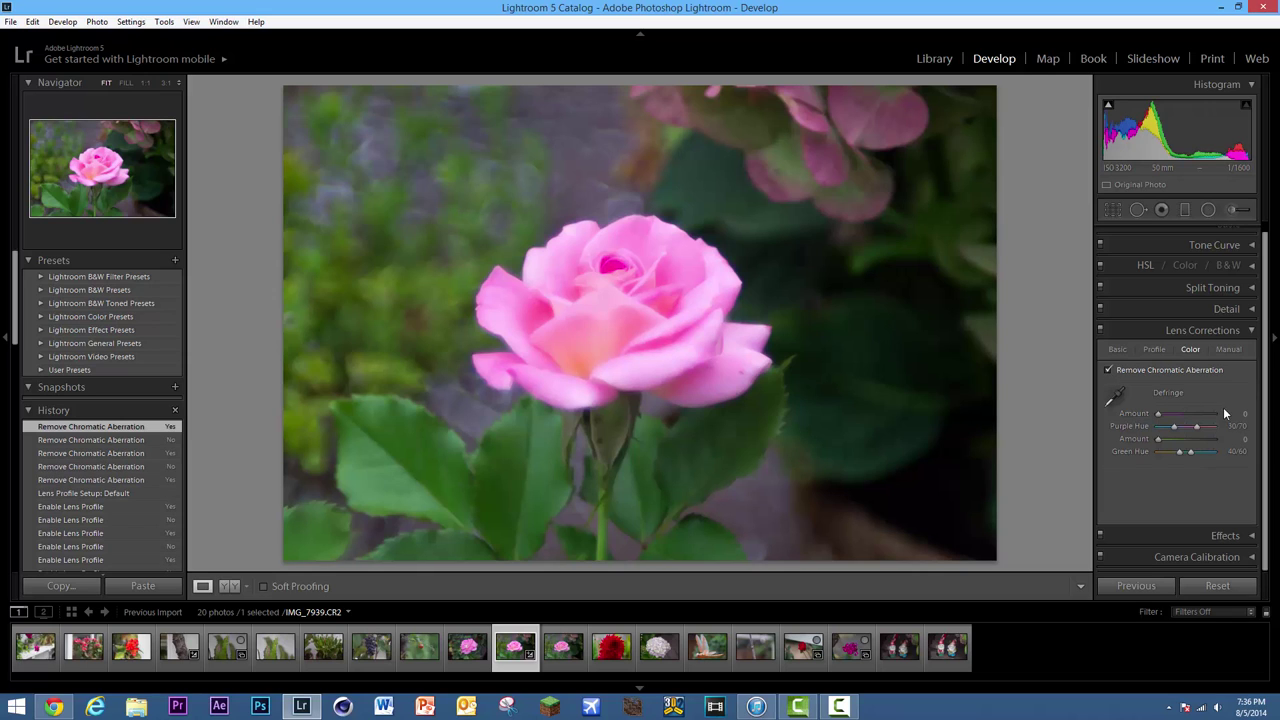
left_click(1107, 371)
left_click(1109, 370)
- Examine the Manual, Basic and Profile lens correction settings, followed by the Effects and Camera Calibration settings
left_click(1228, 350)
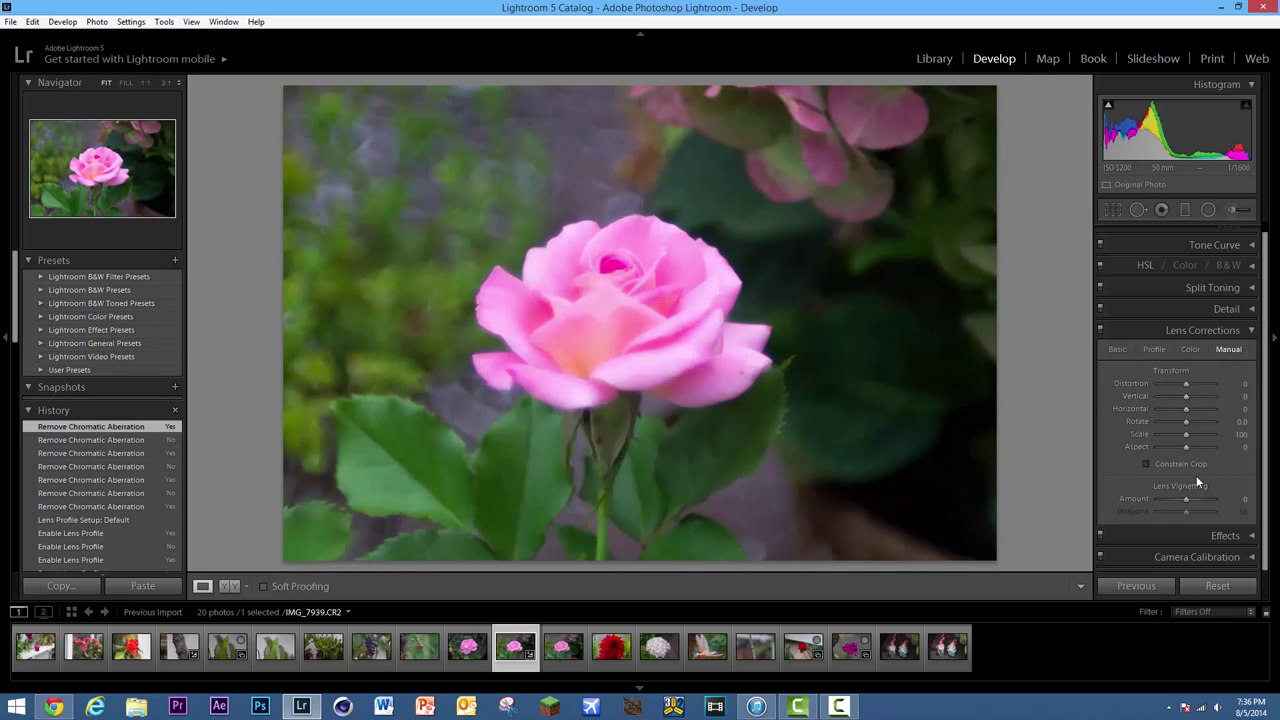
left_click(1119, 349)
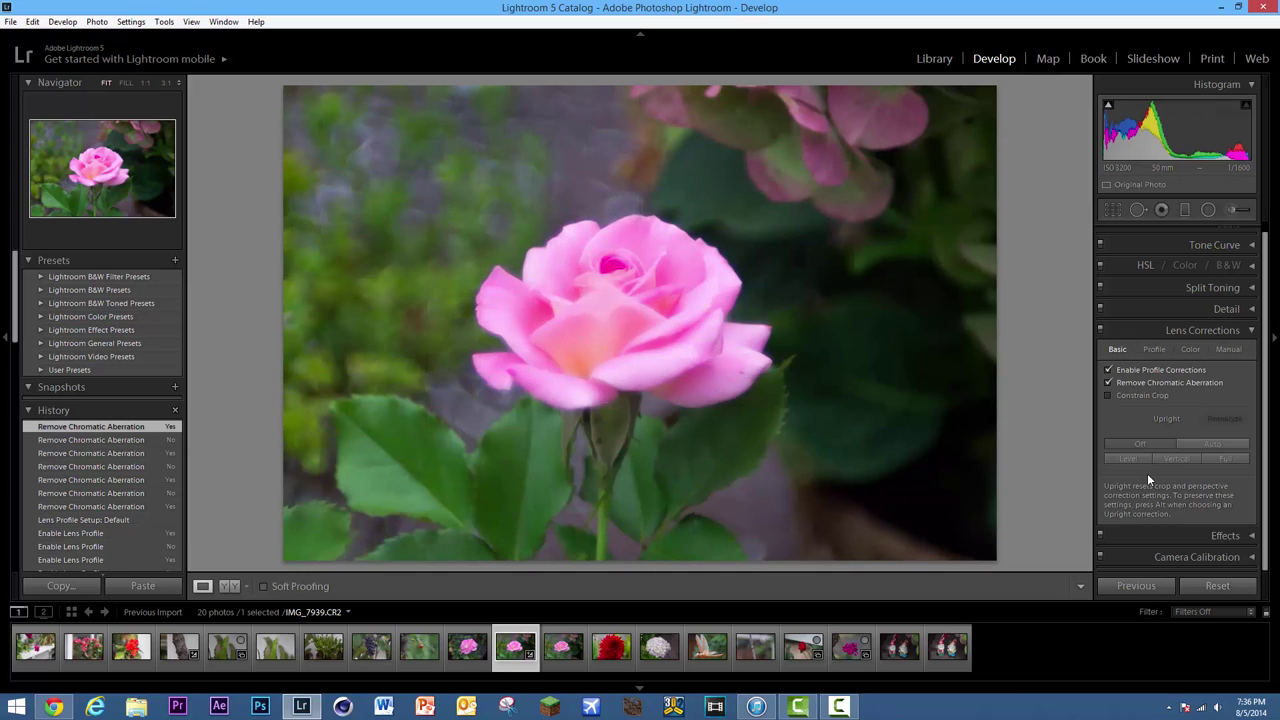
left_click(1150, 350)
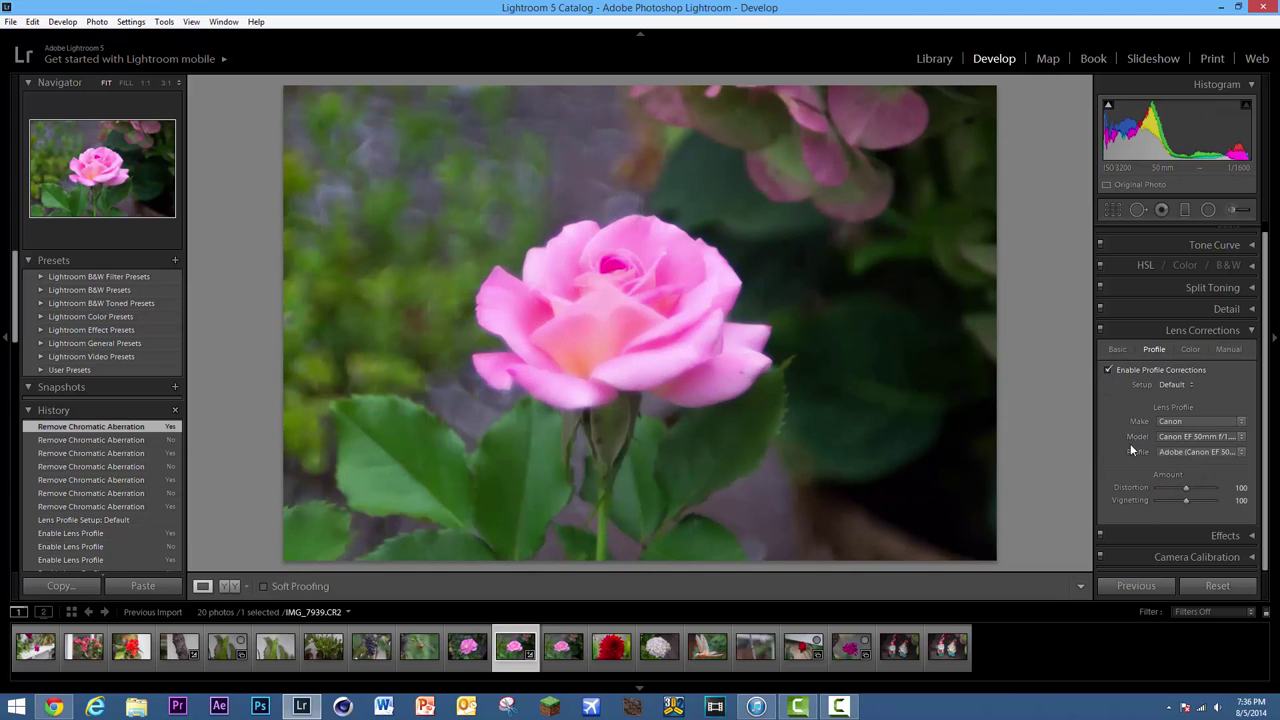
left_click(1240, 338)
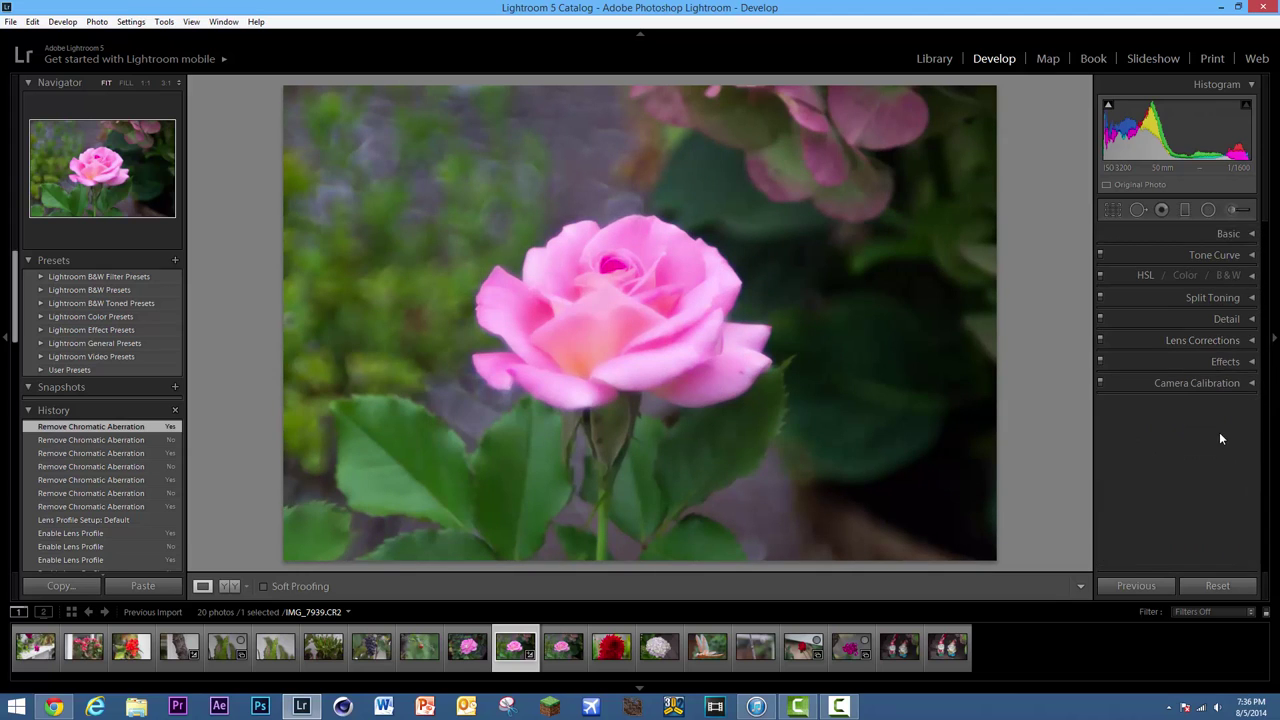
left_click(1245, 362)
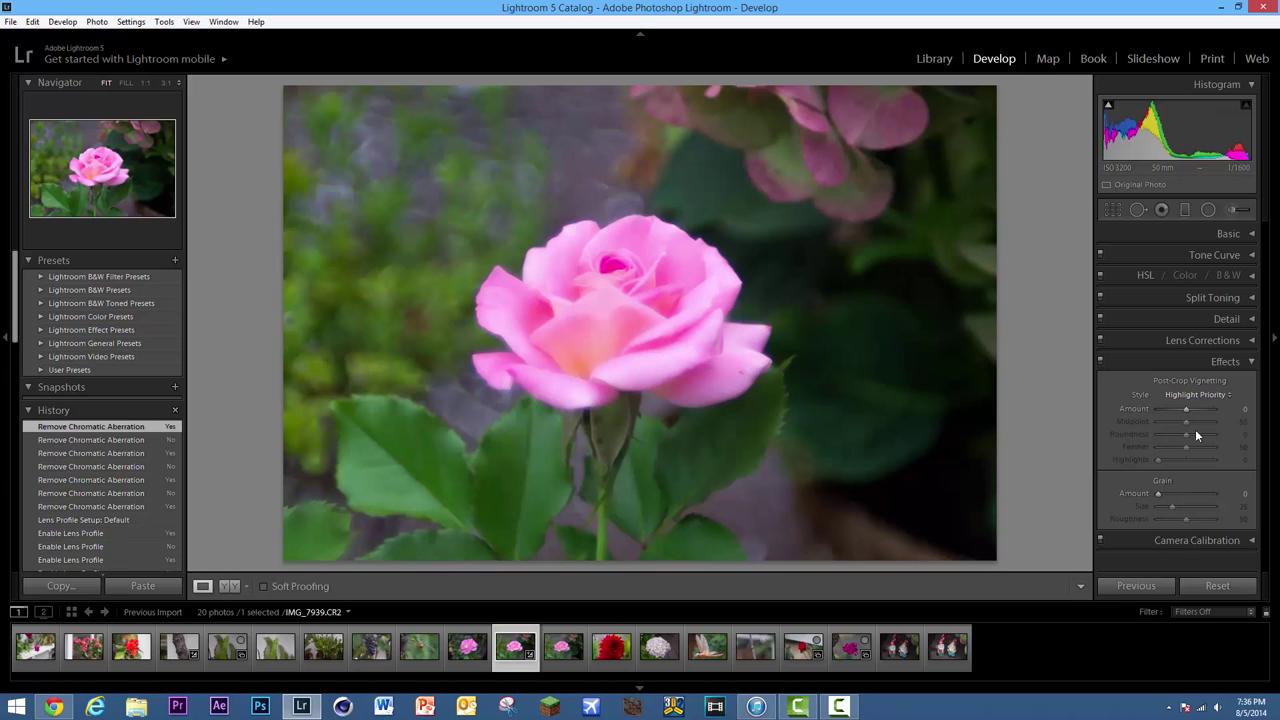
left_click(1220, 363)
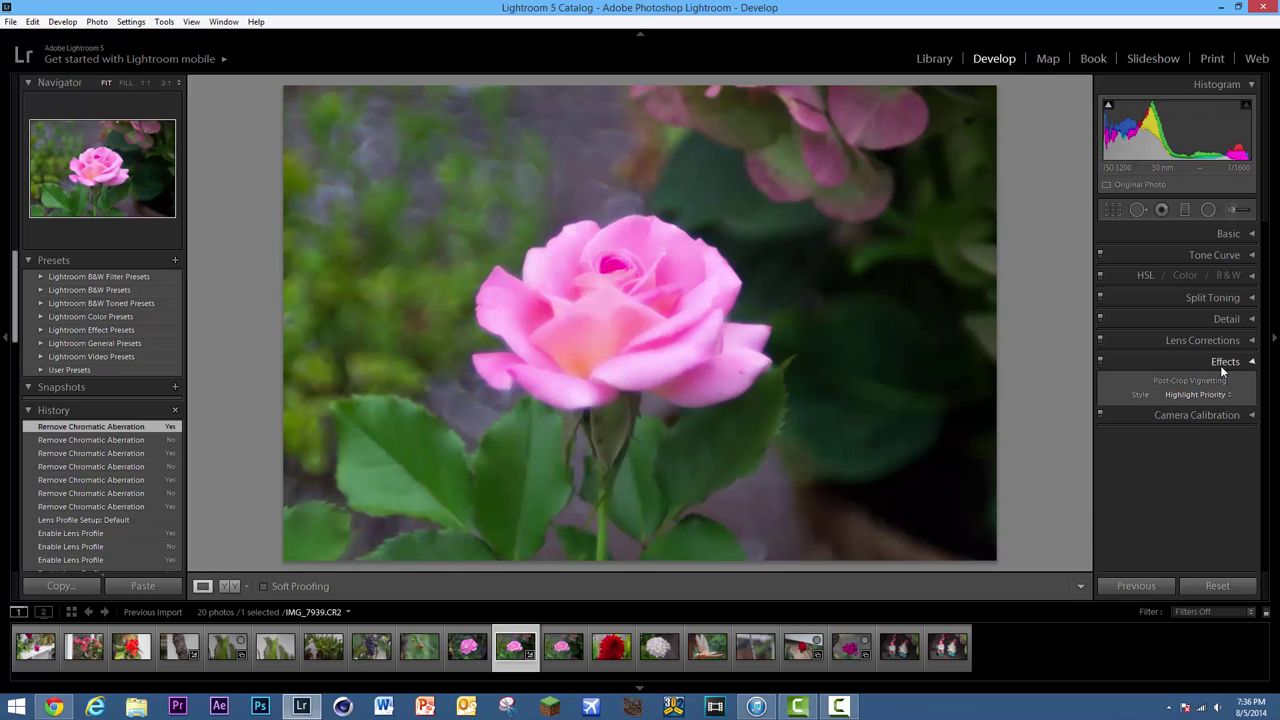
left_click(1194, 611)
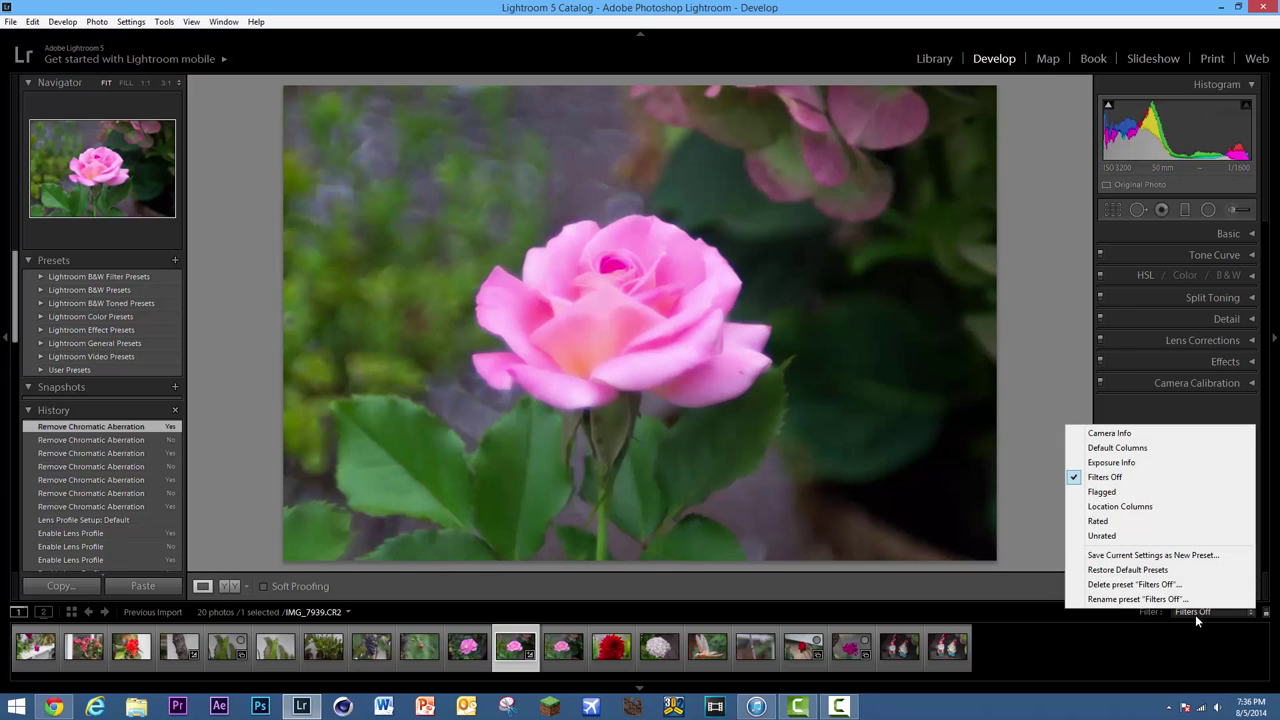
left_click(1195, 612)
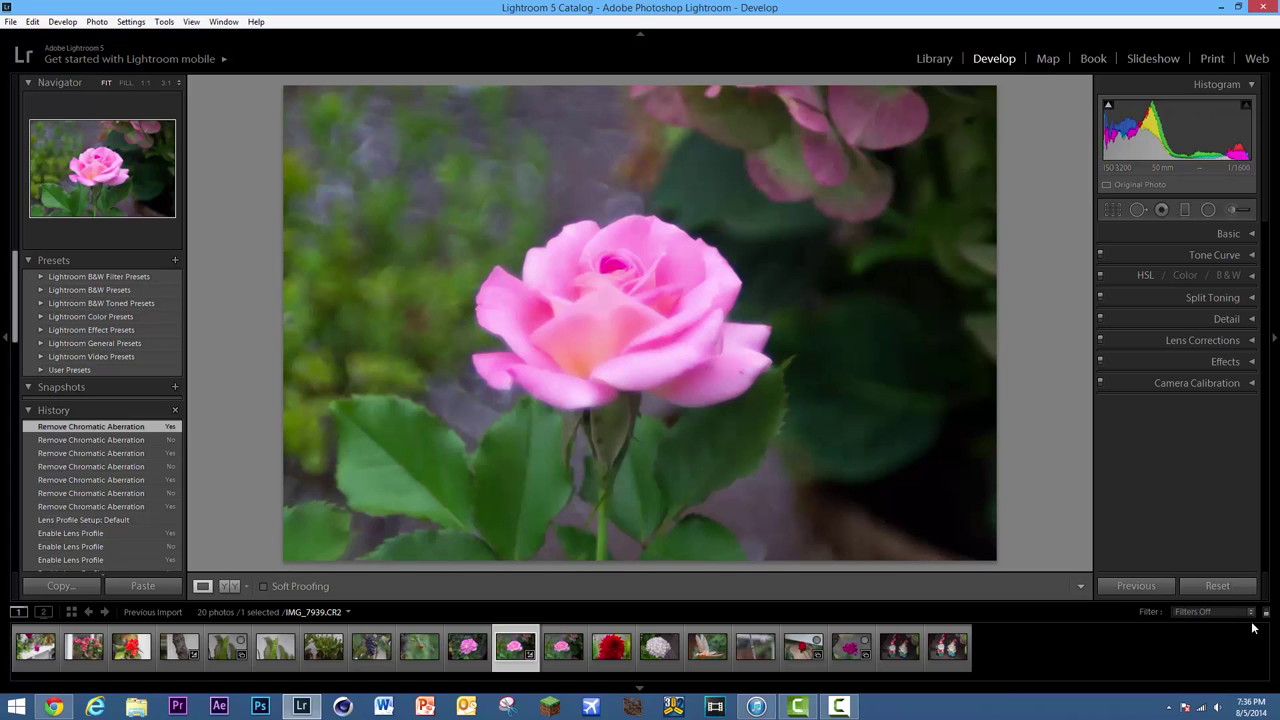
left_click(1186, 381)
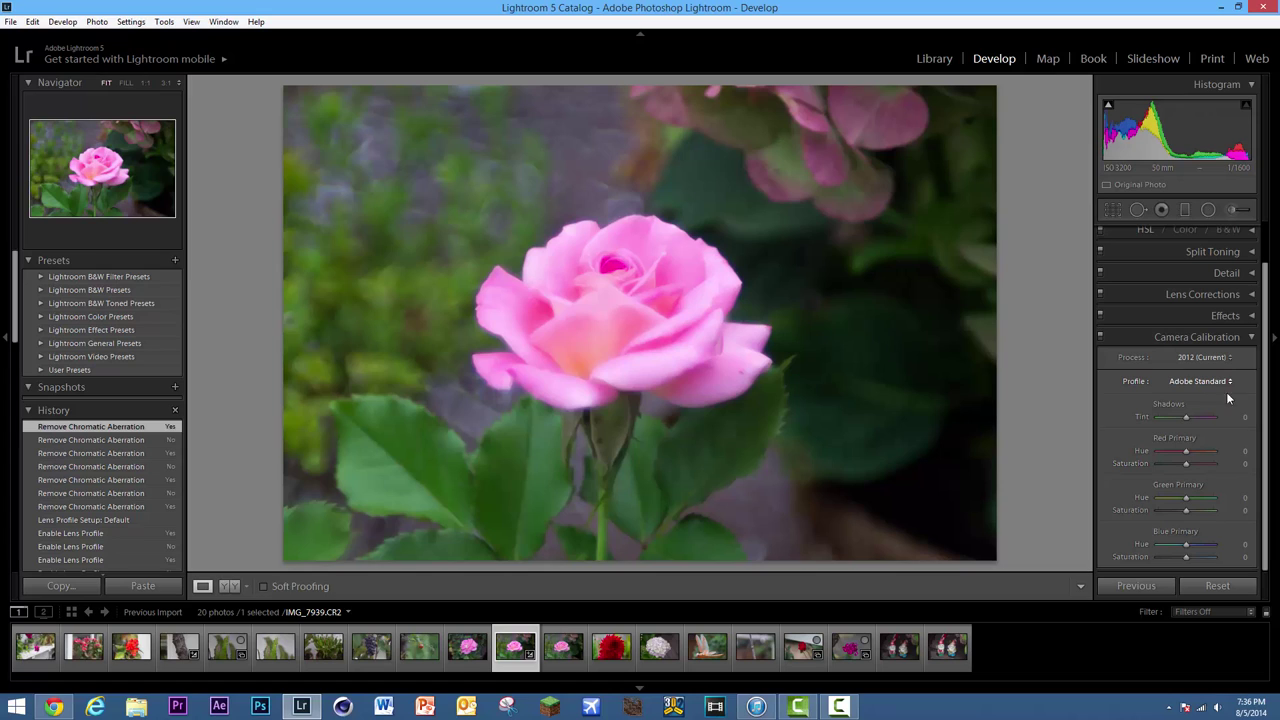
left_click(1184, 340)
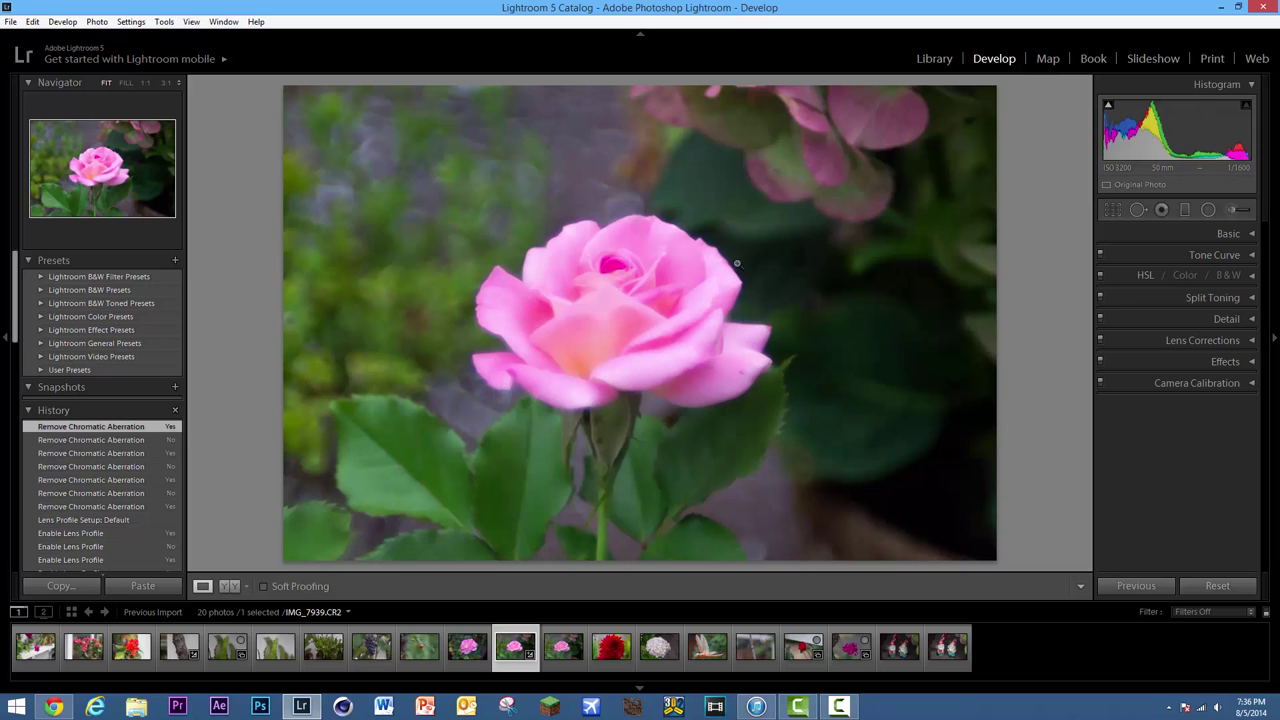
- Look through the history of edits made to the rose photo
scroll(141, 309, "down", 2)
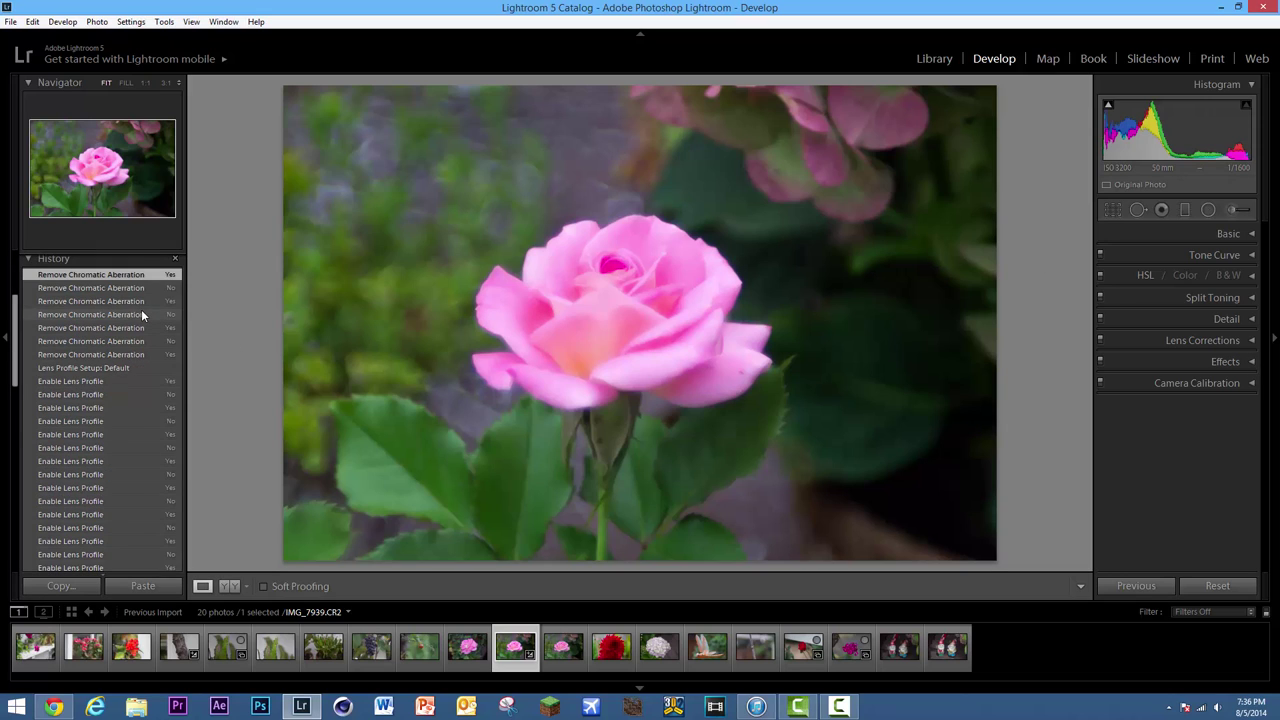
scroll(141, 309, "up", 2)
scroll(140, 309, "down", 10)
scroll(115, 330, "up", 5)
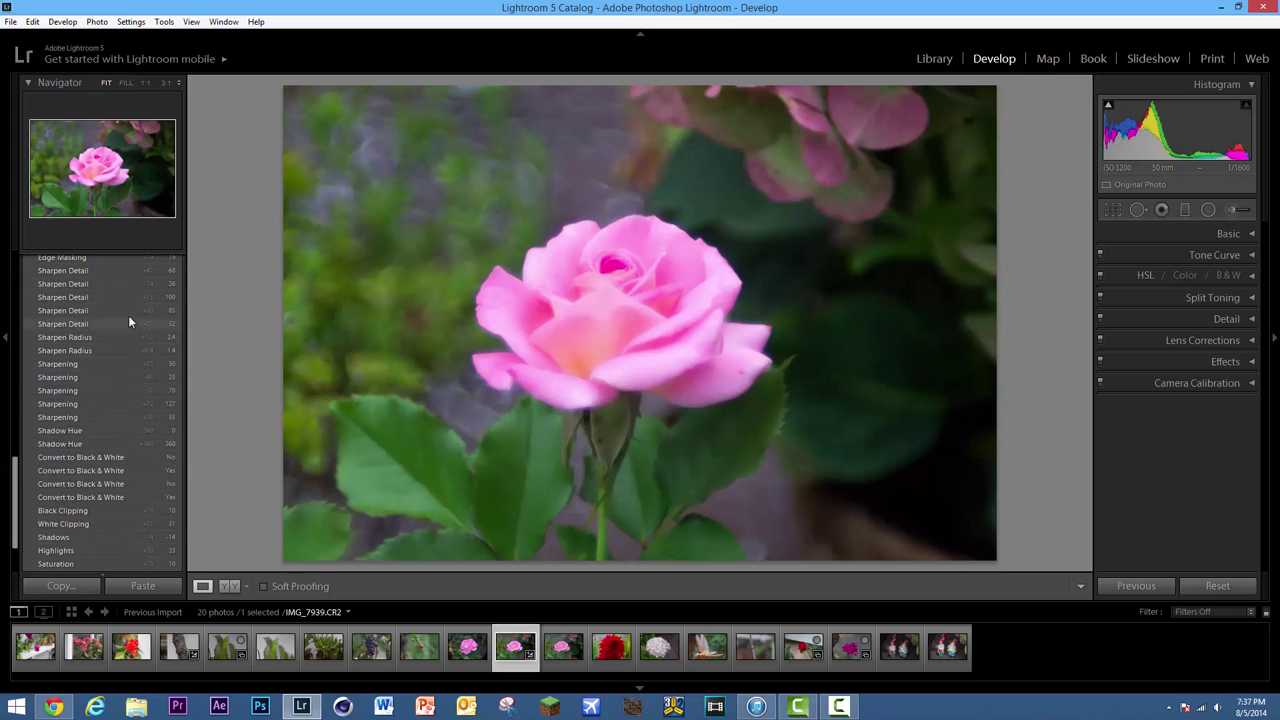
scroll(116, 381, "down", 1)
scroll(118, 381, "up", 1)
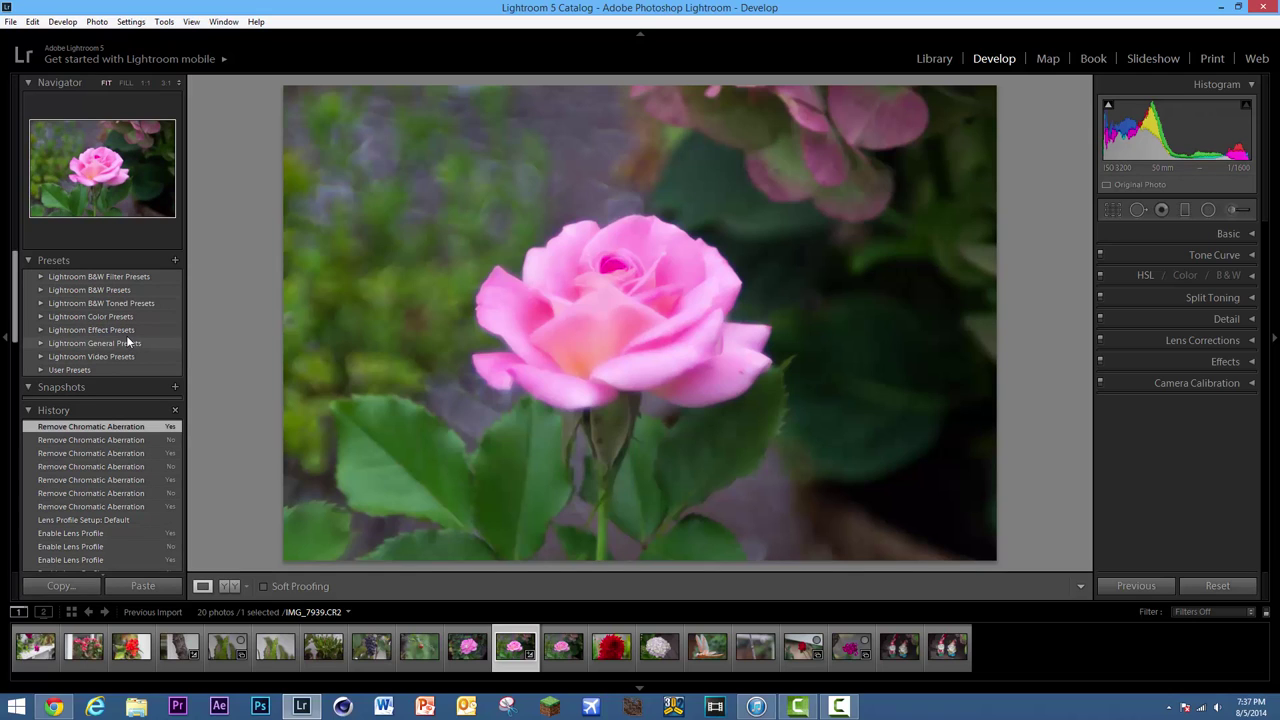
- Build a Smart Preview for the rose photo and close the preview dialogs
left_click(1152, 184)
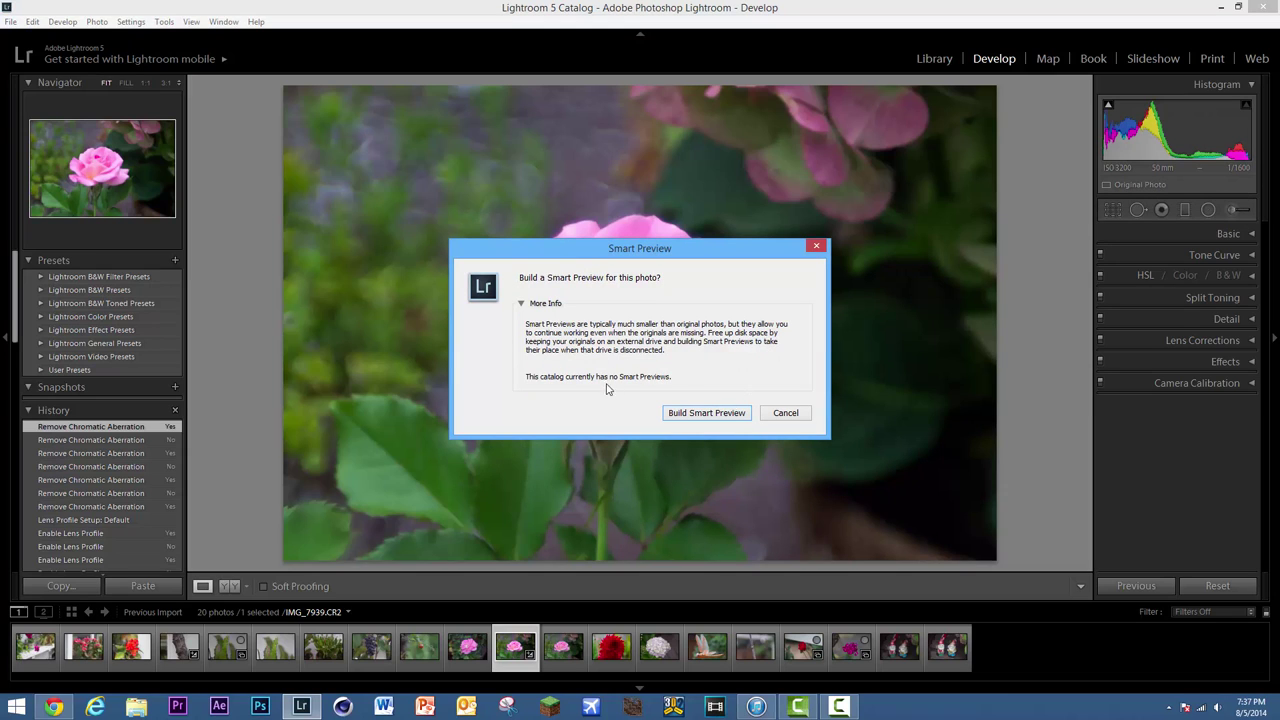
left_click(707, 413)
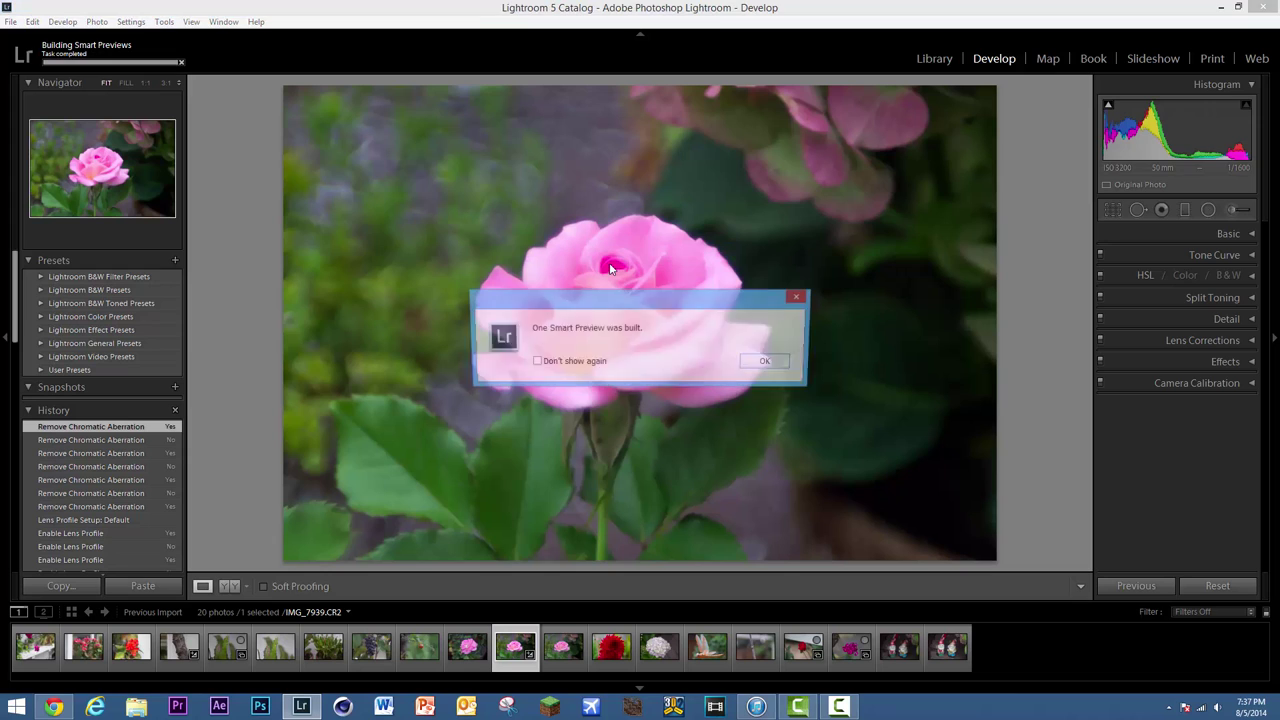
left_click(775, 364)
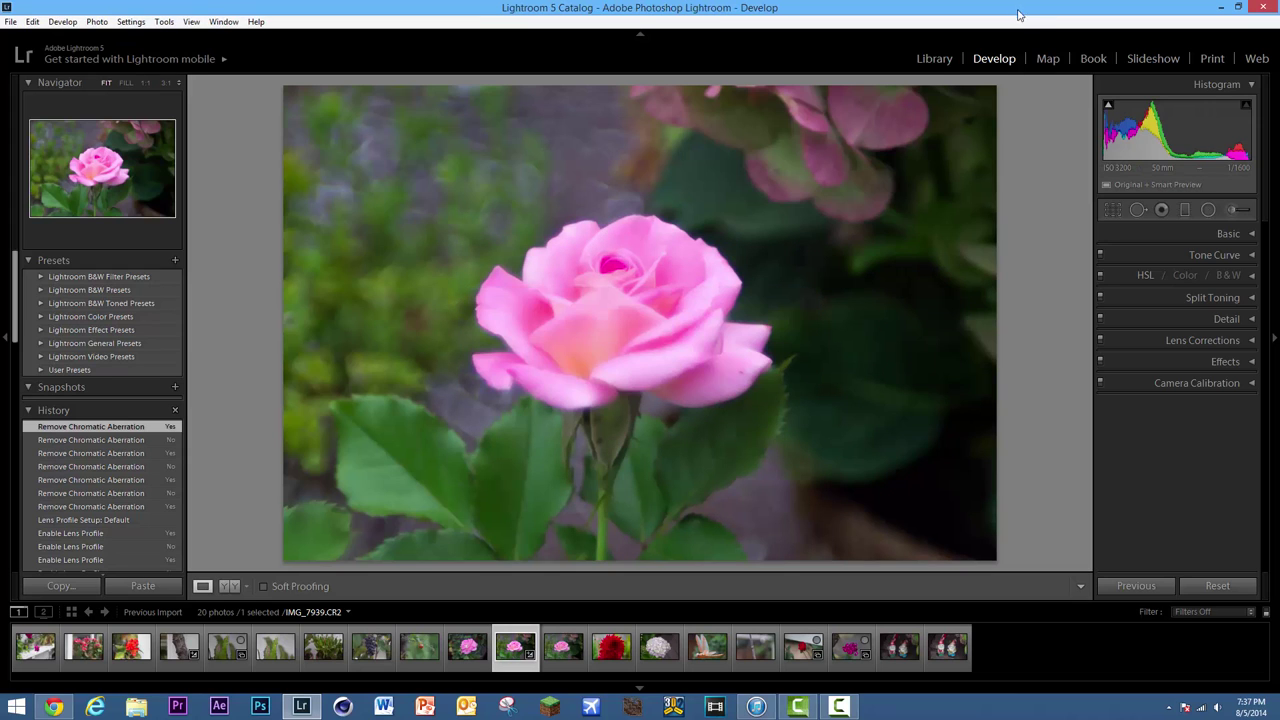
left_click(1160, 184)
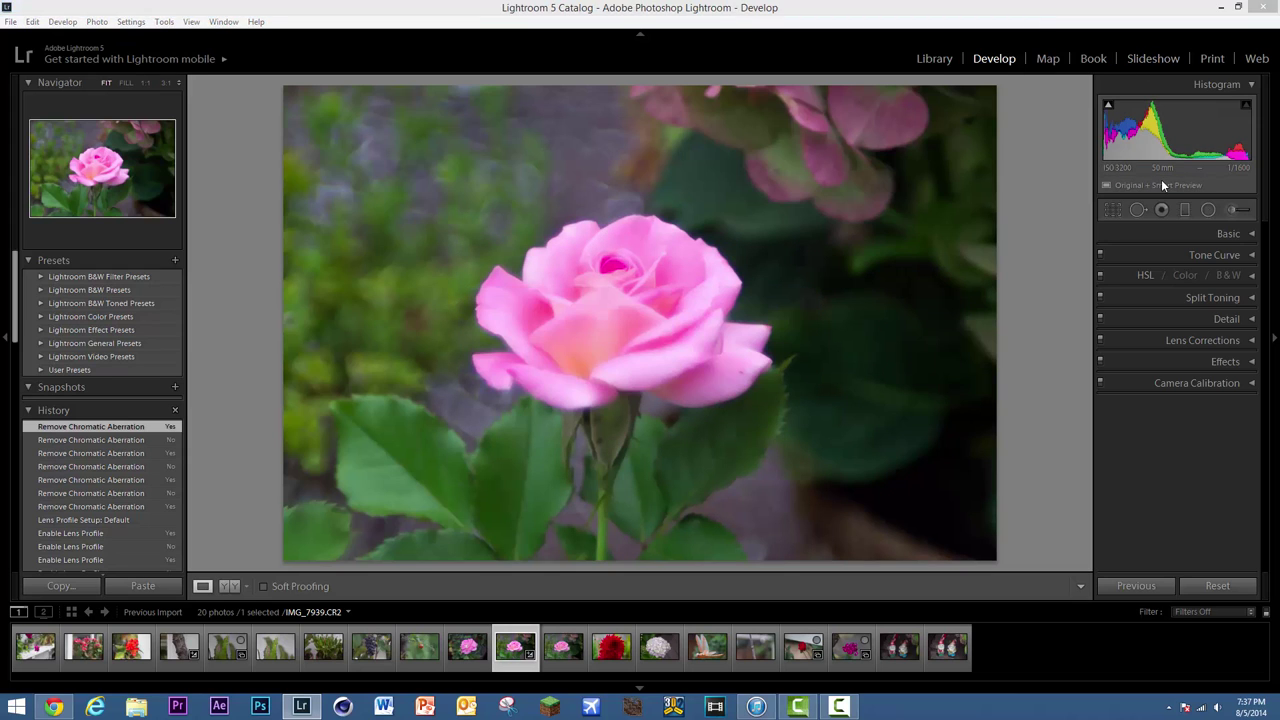
left_click(816, 245)
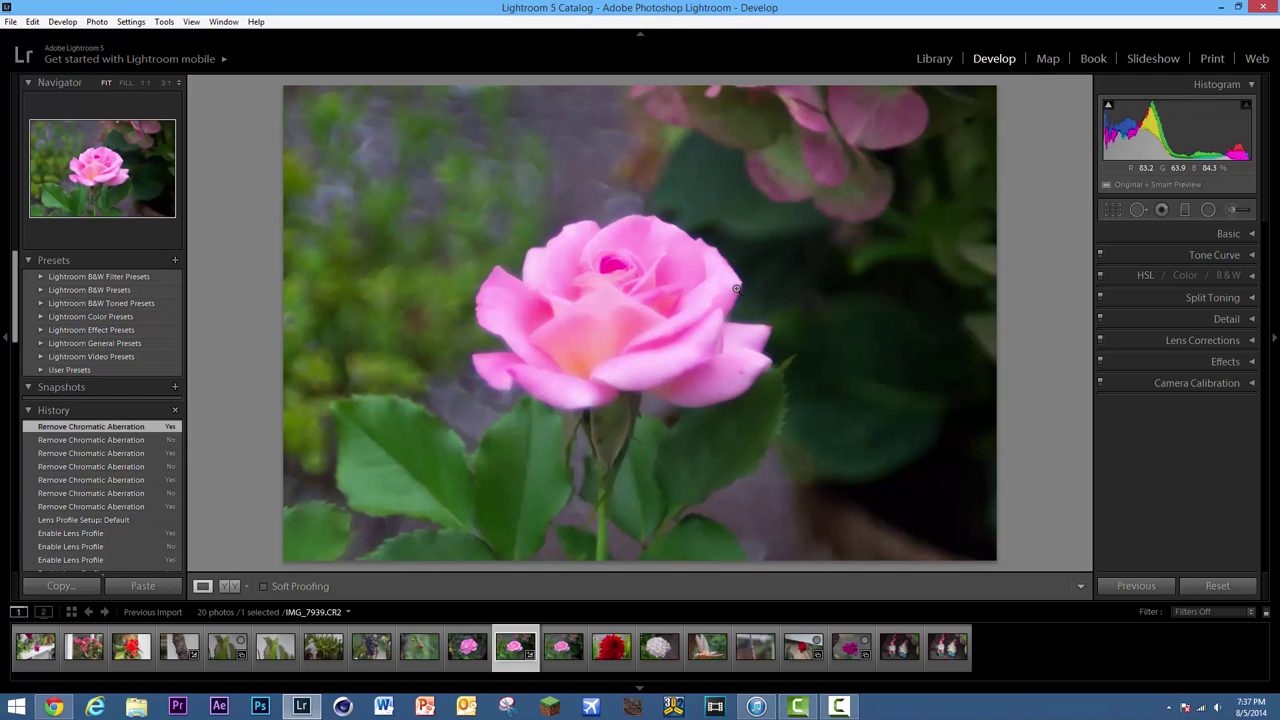
- Remove the small dark spot on the rose's lower outer petal with the Spot Removal tool in Heal mode at size 75
left_click(1137, 211)
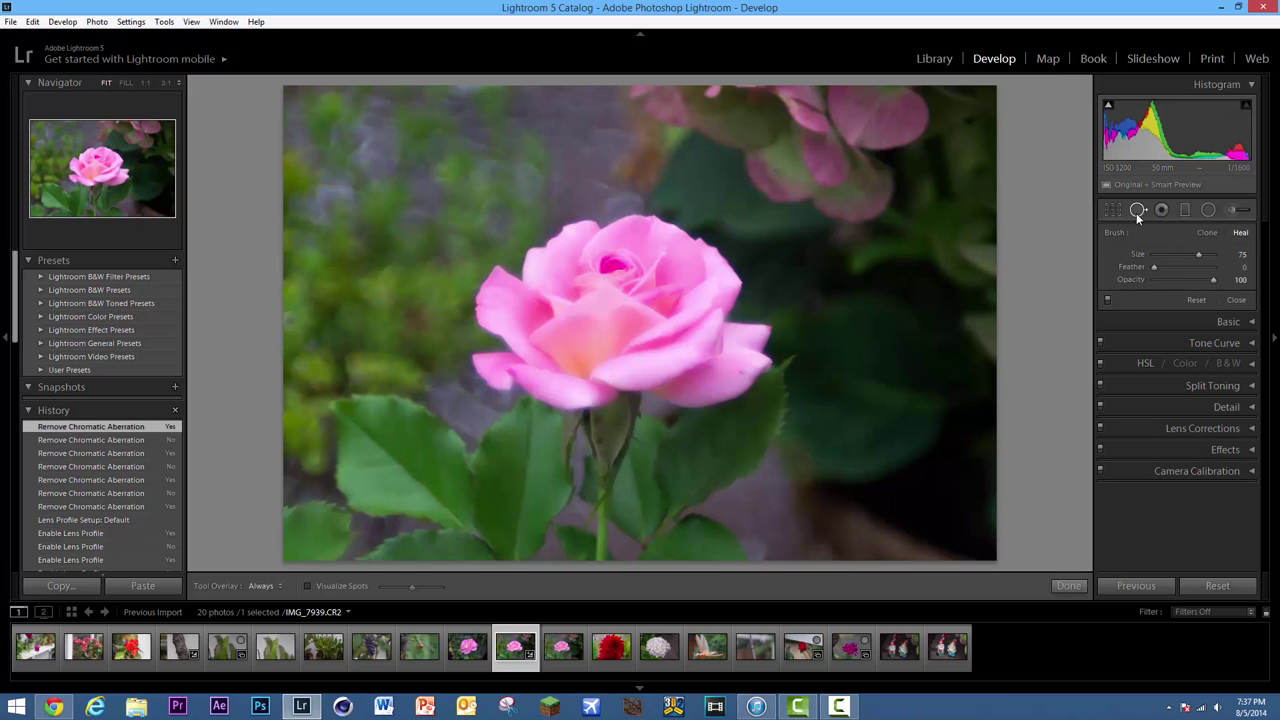
left_click(743, 373)
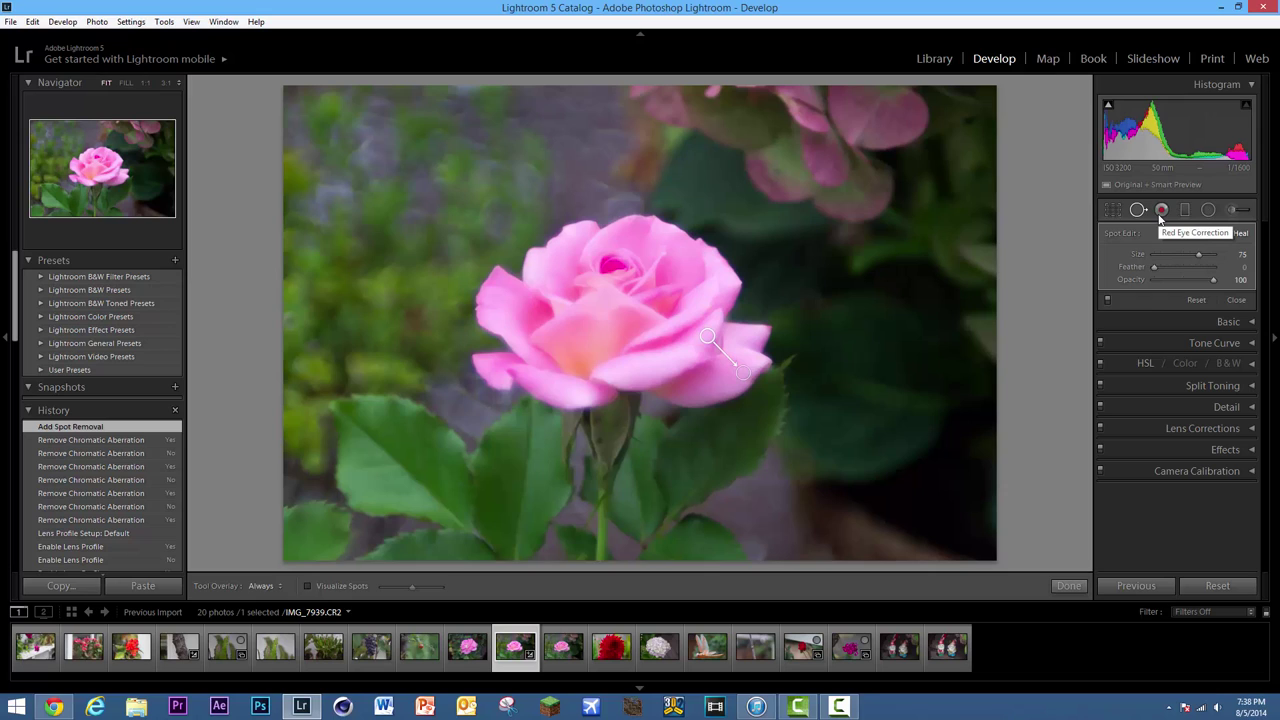
- Try the Red Eye Correction tool on the dark background beside the rose
left_click(1160, 212)
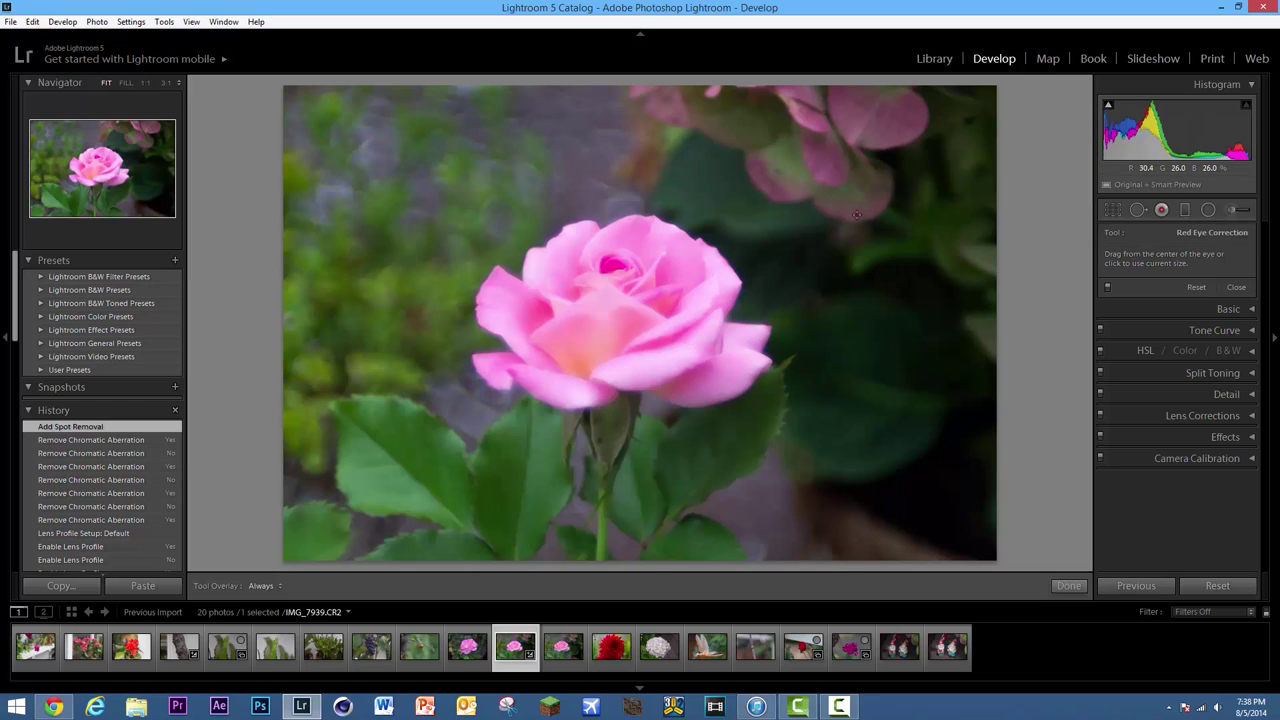
left_click(932, 286)
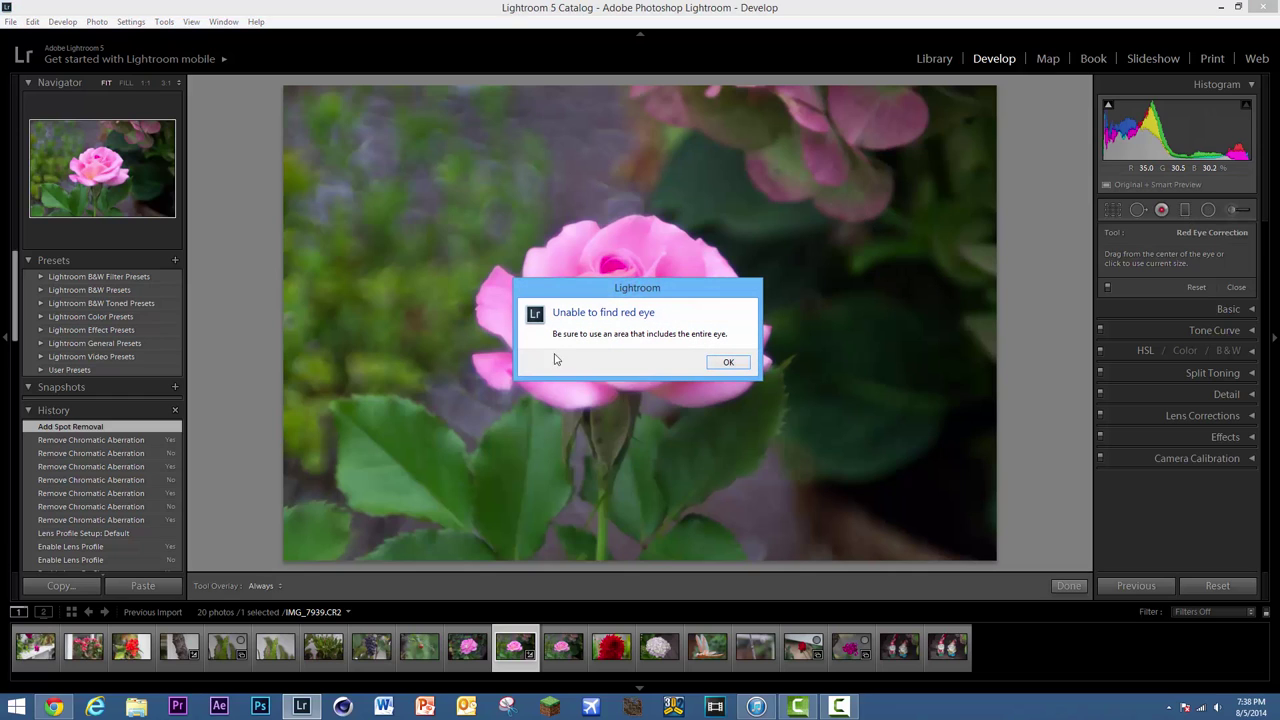
left_click(729, 362)
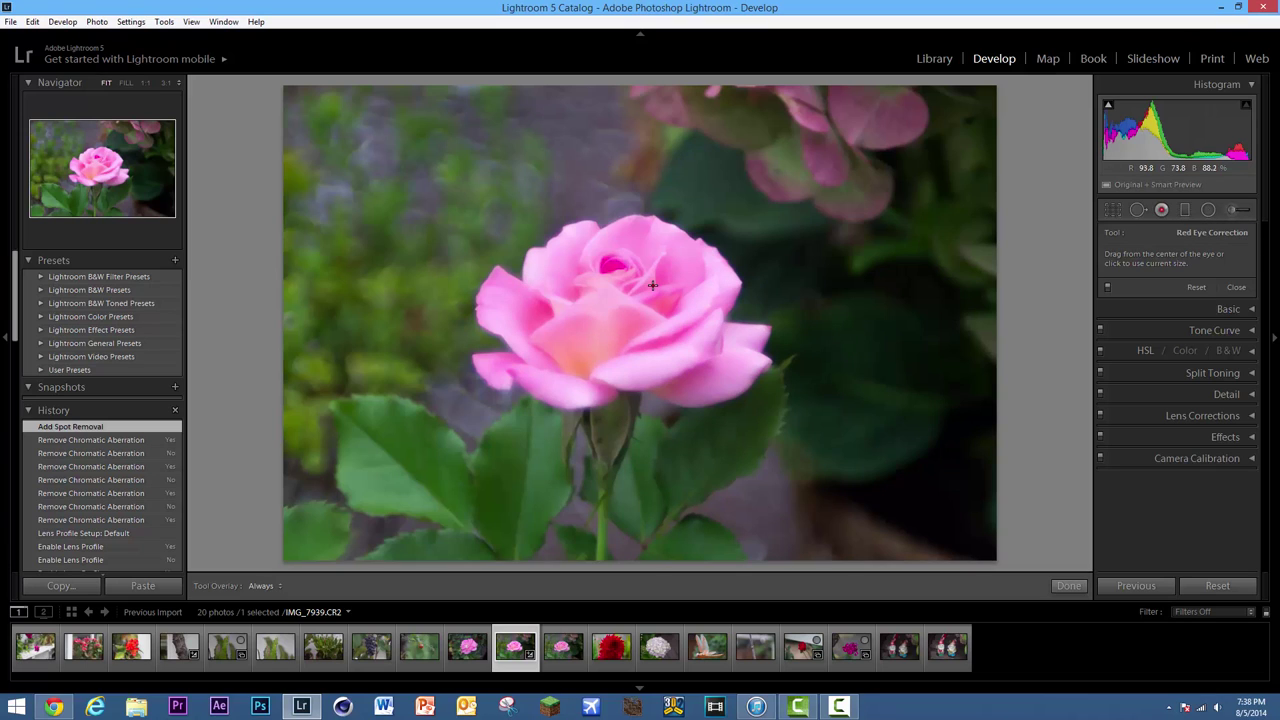
- View the settings of the Graduated Filter, the Radial Filter and the Adjustment Brush in turn
left_click(1187, 209)
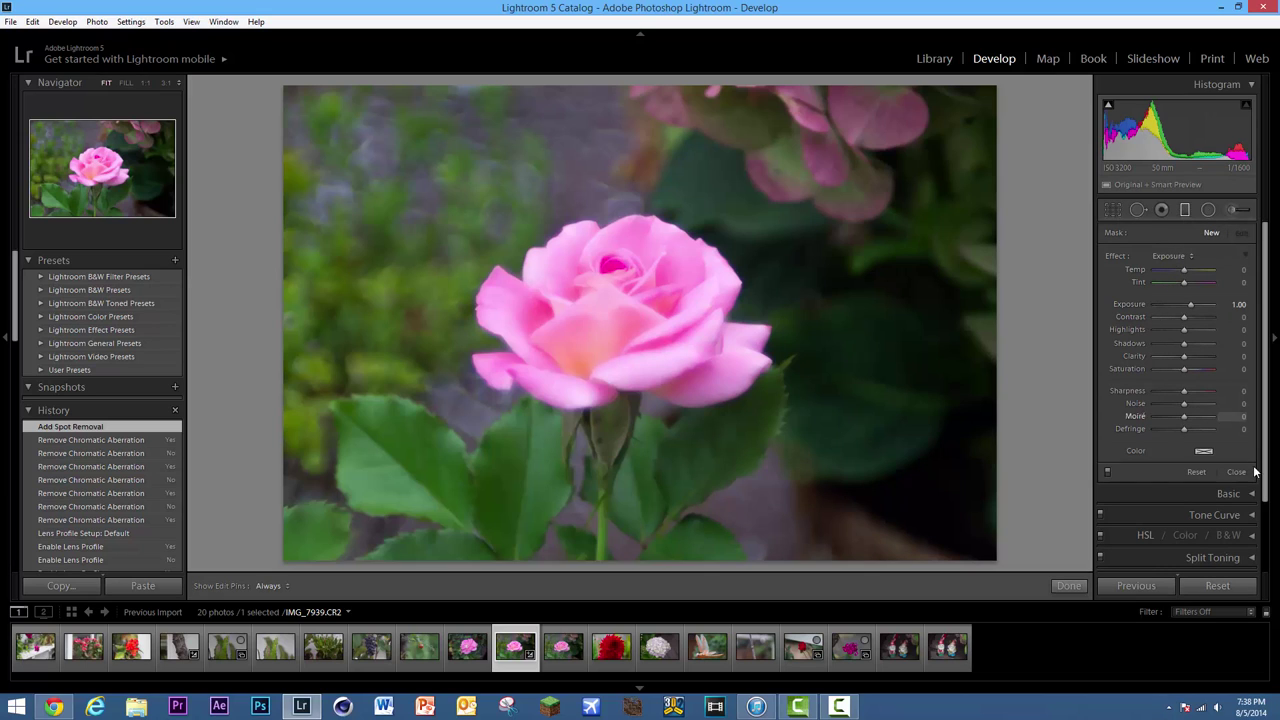
left_click(1208, 210)
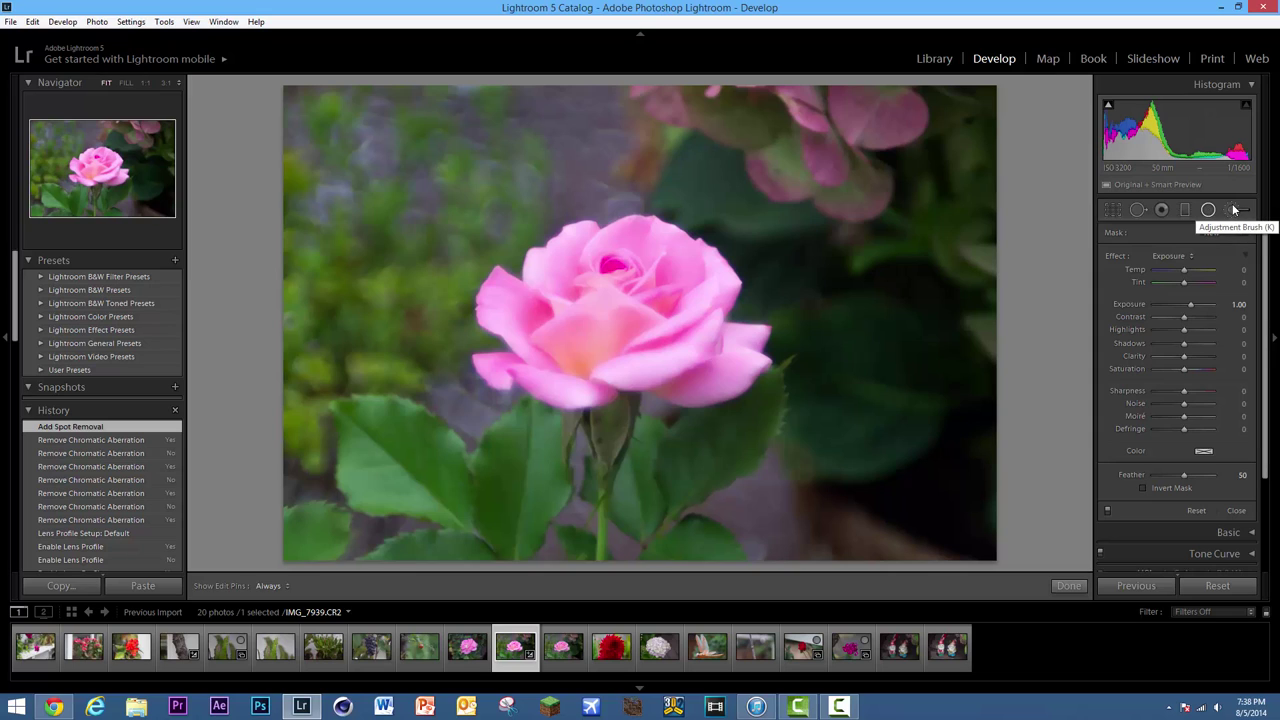
left_click(1234, 209)
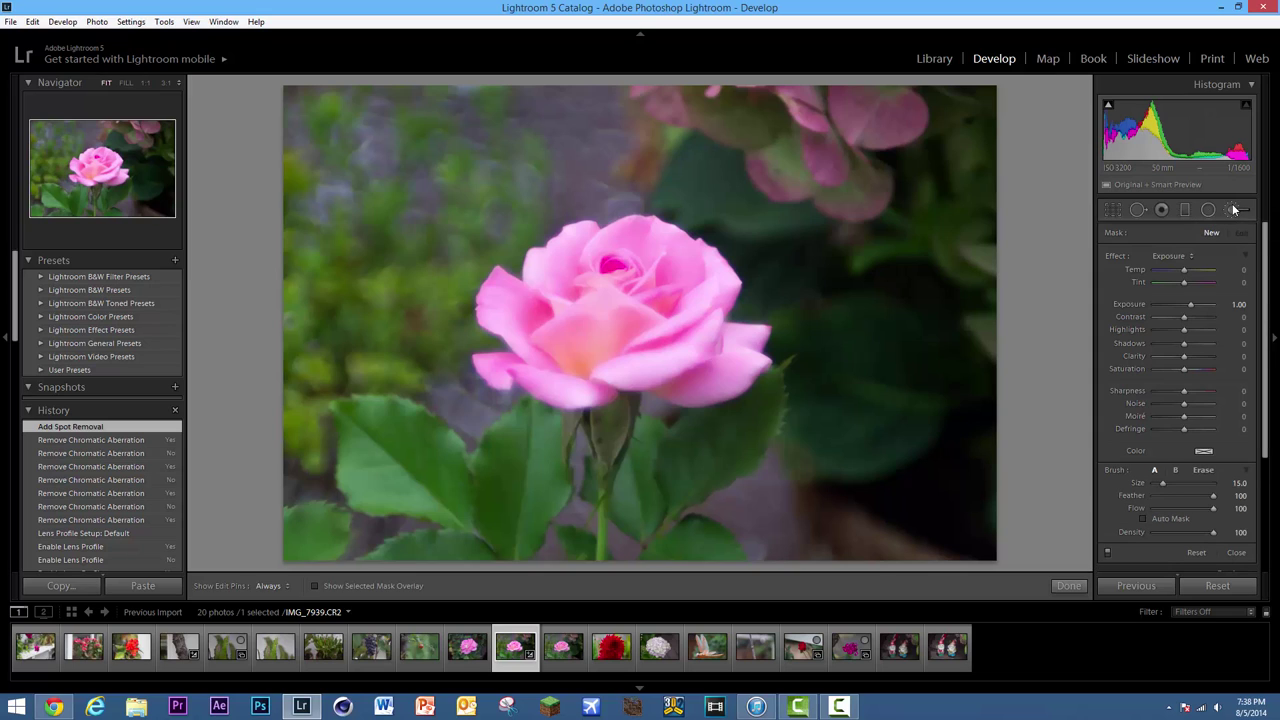
- Close the Adjustment Brush settings
left_click(1234, 209)
left_click(1236, 211)
left_click(1240, 213)
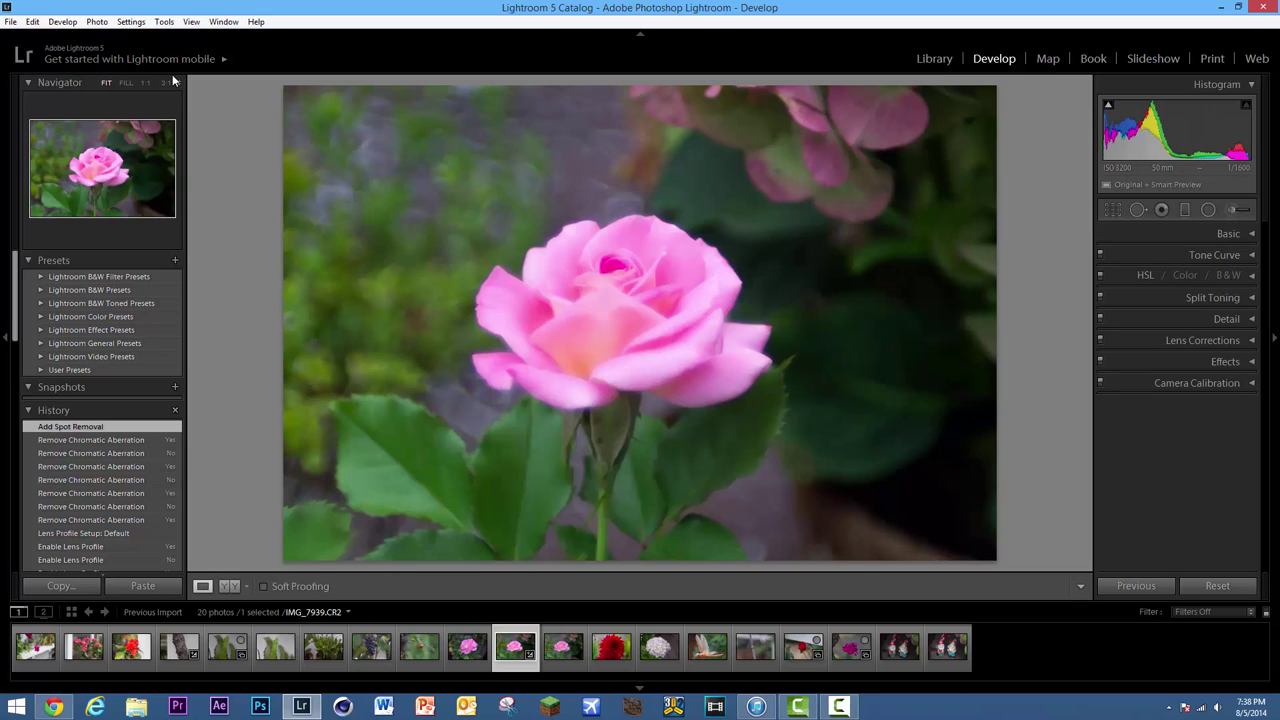
- Open the Export dialog for the rose photo
left_click(10, 22)
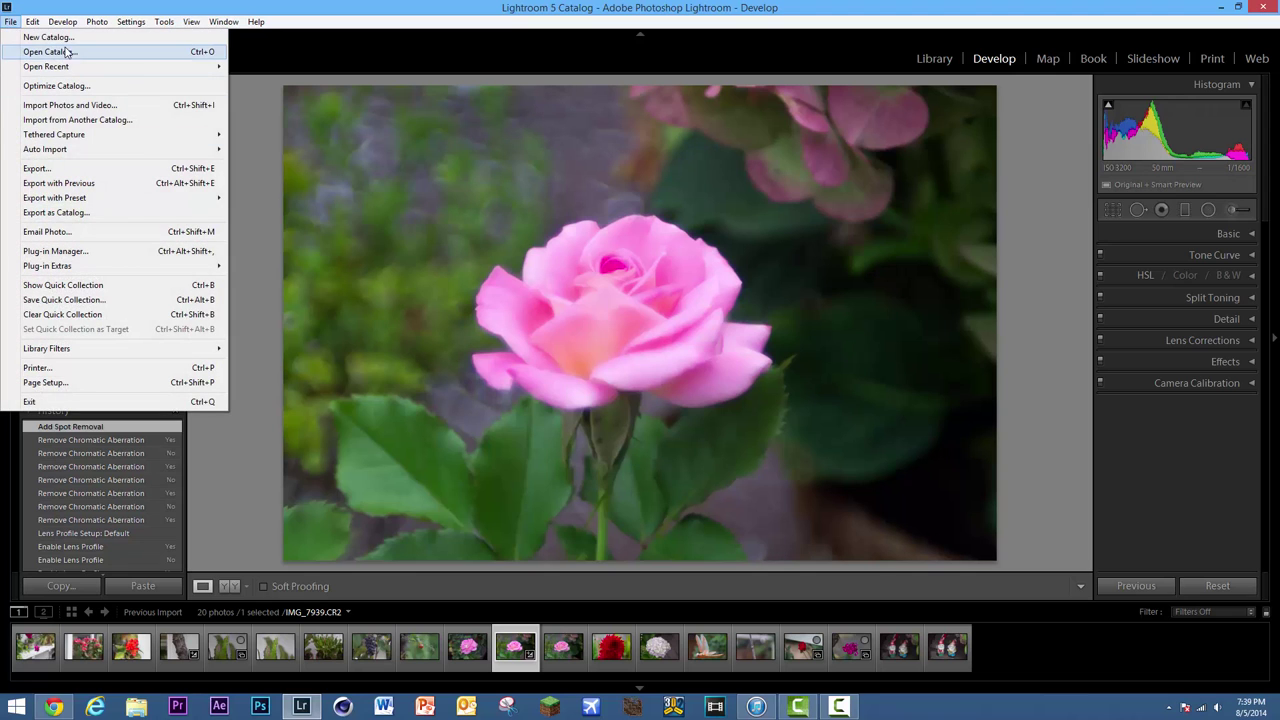
left_click(95, 168)
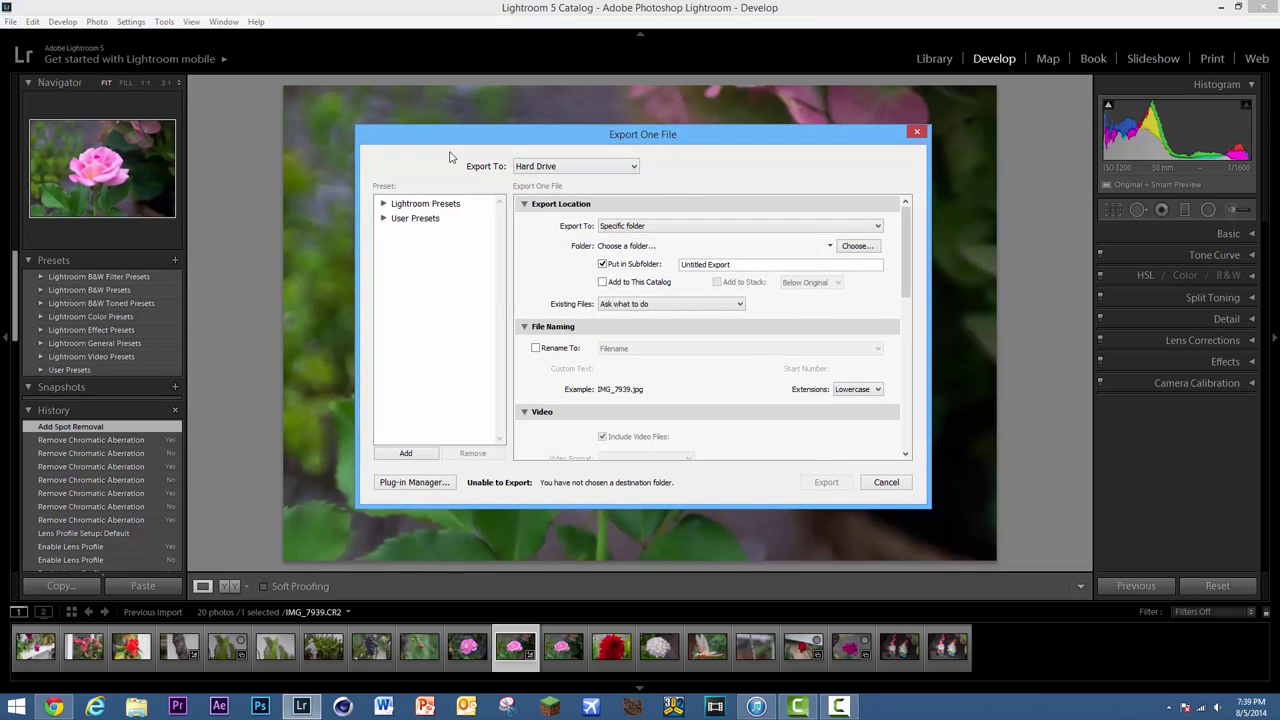
mouse_move(903, 232)
left_mouse_down()
mouse_move(897, 372)
mouse_move(882, 225)
left_mouse_up()
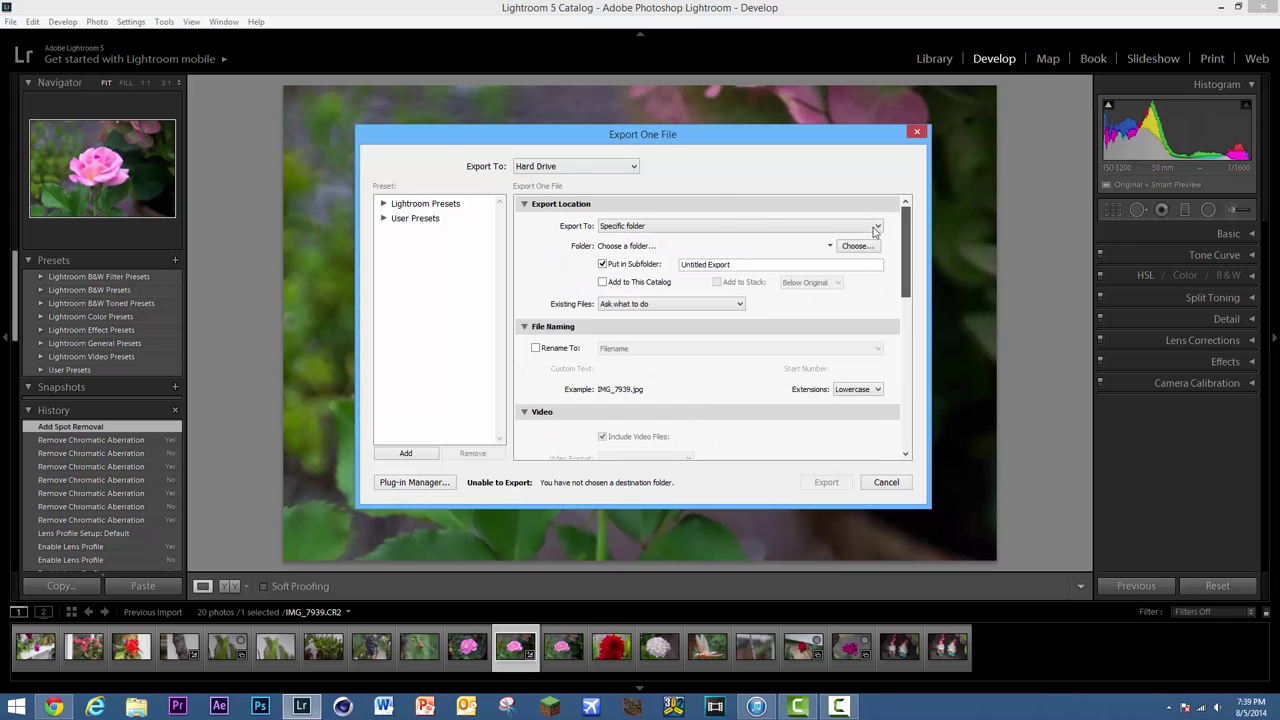
left_click_drag(656, 134, 658, 150)
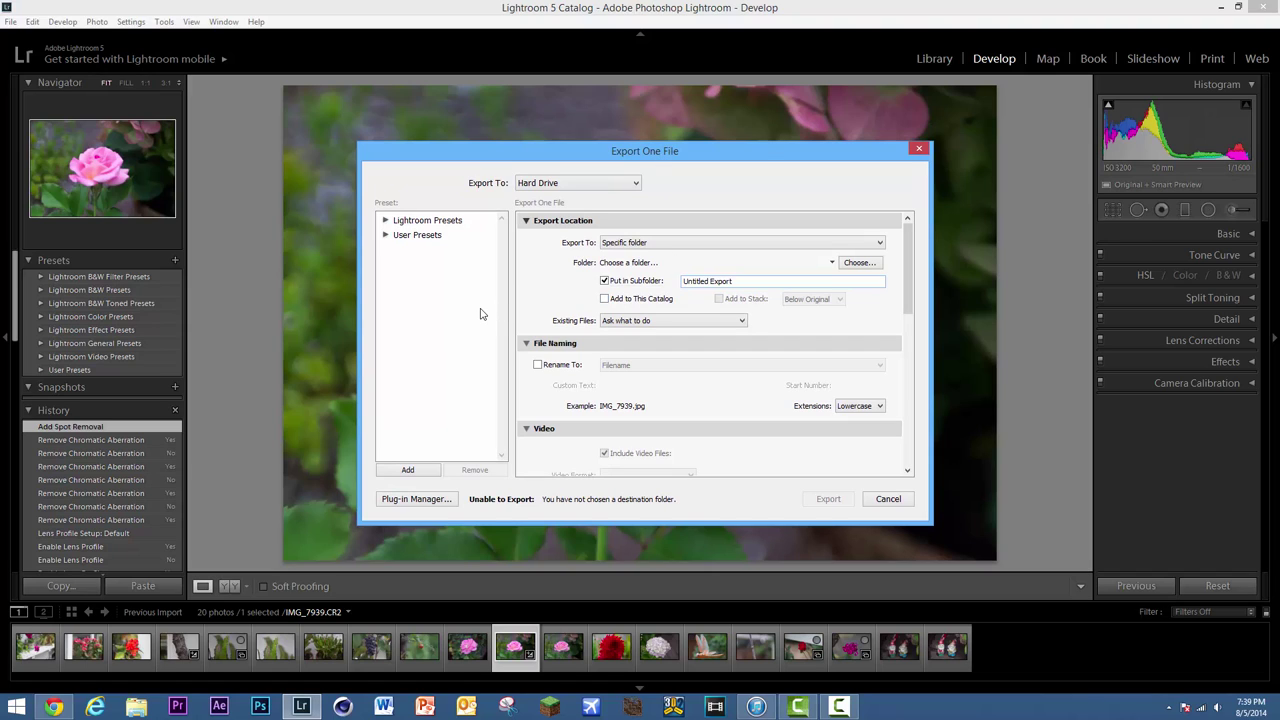
- Set the export target to Hard Drive and the export location to Specific folder
left_click(597, 183)
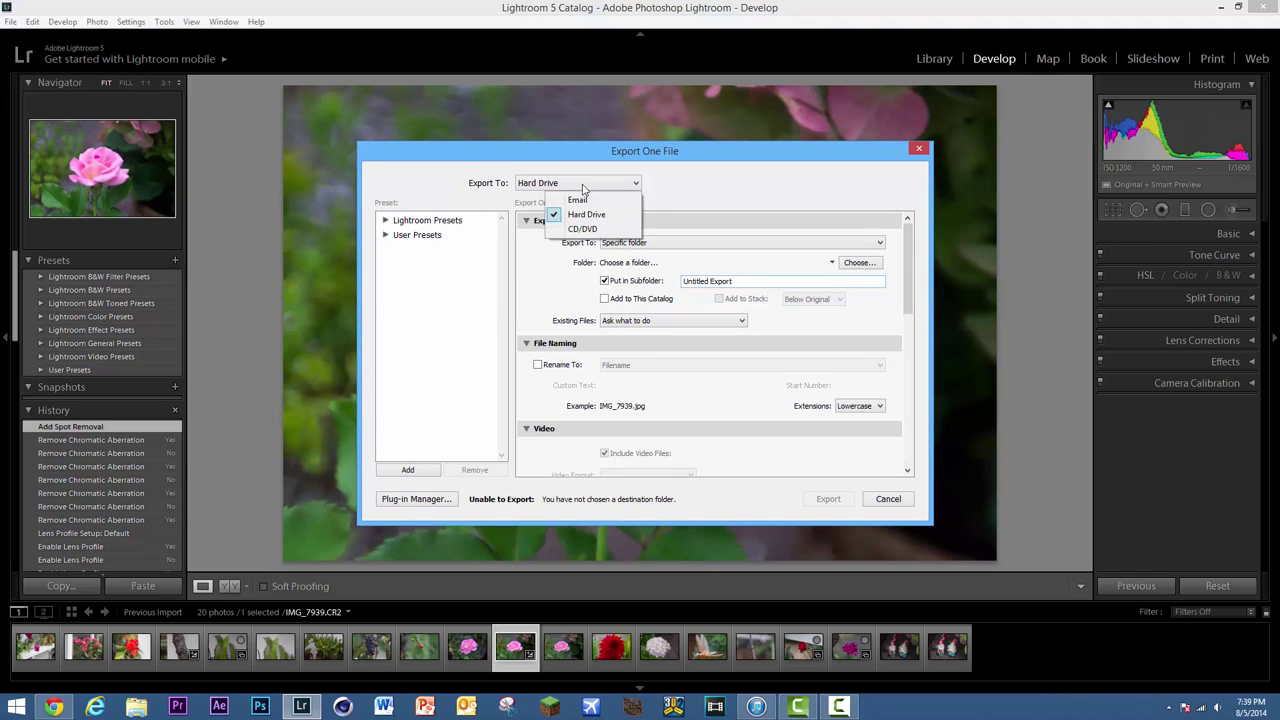
left_click(600, 214)
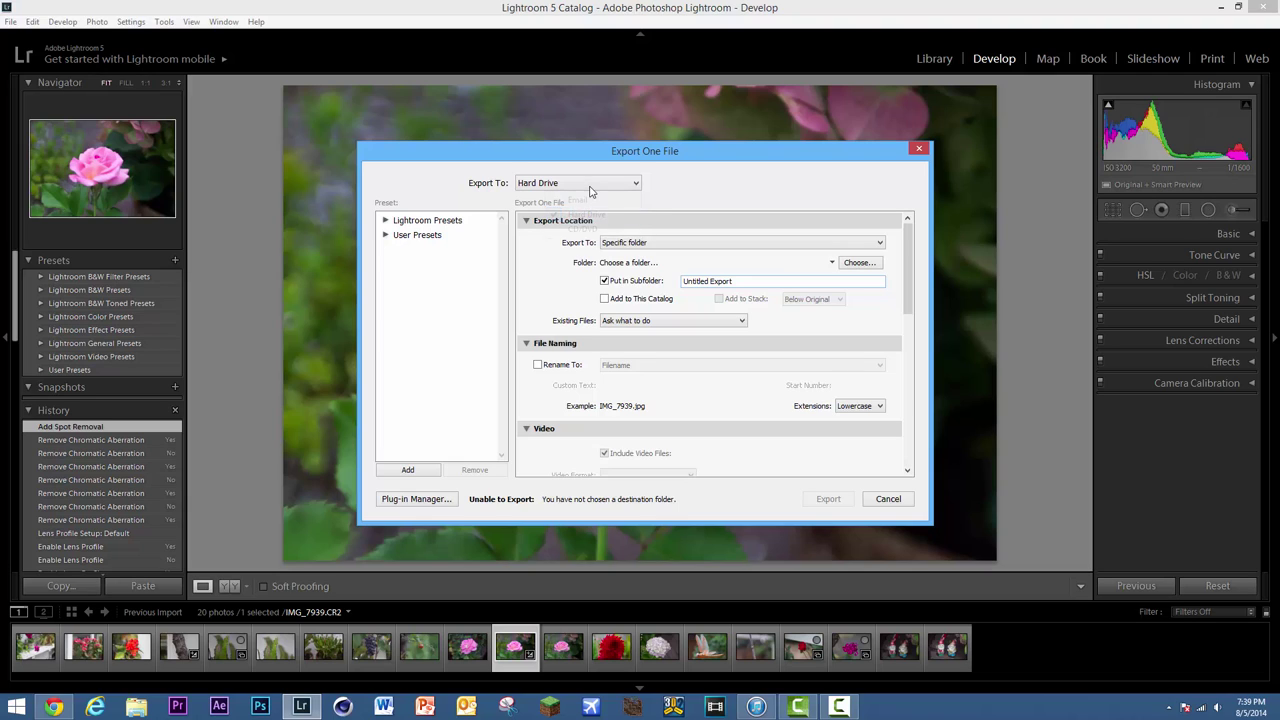
left_click(592, 187)
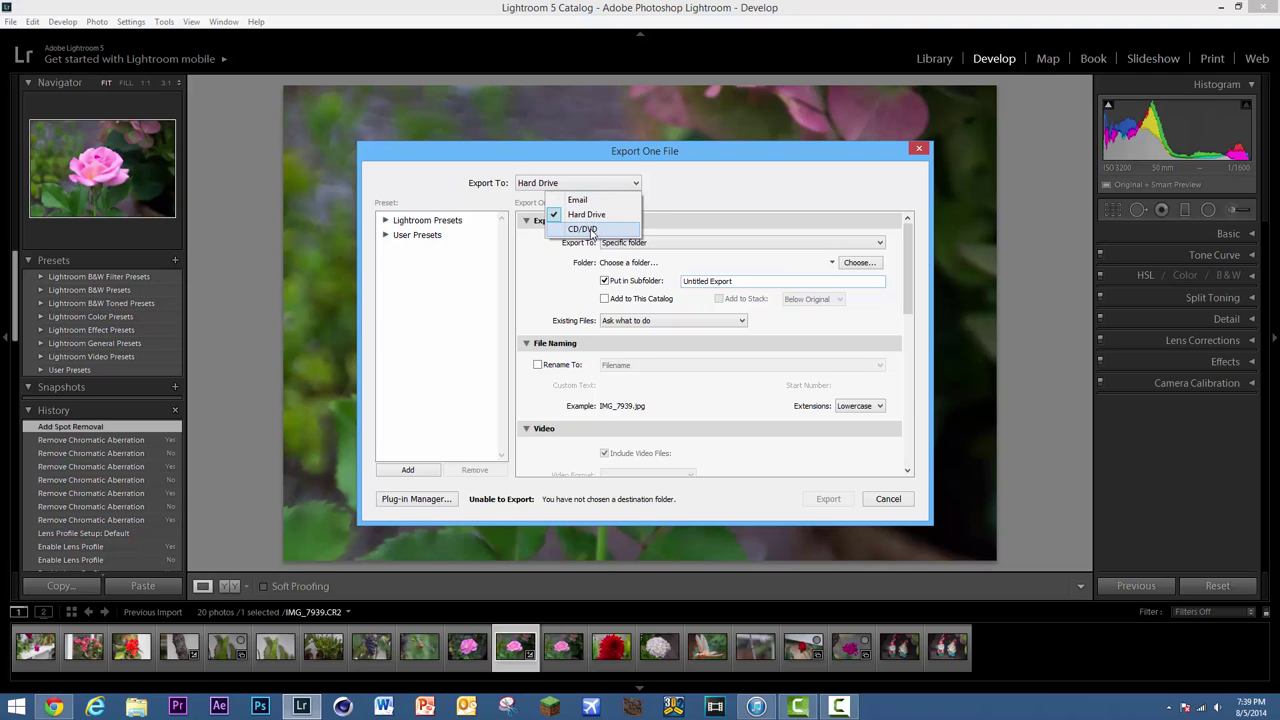
left_click(574, 214)
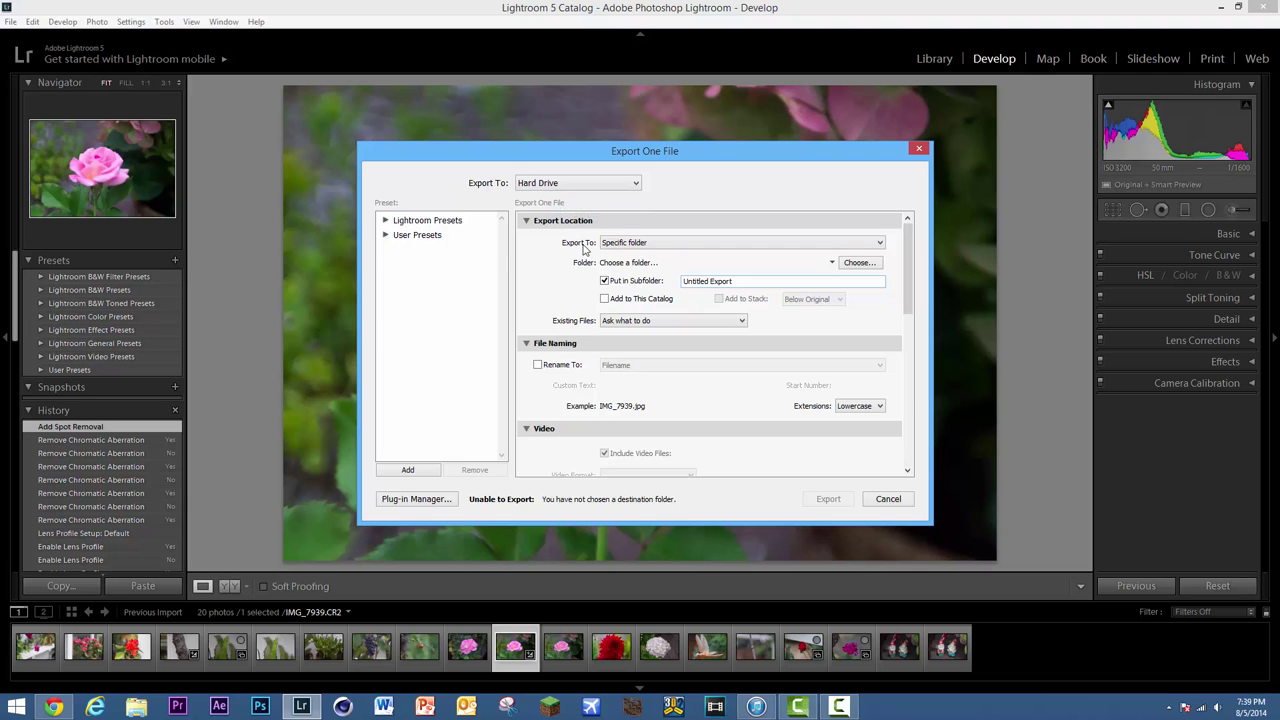
left_click_drag(601, 160, 598, 149)
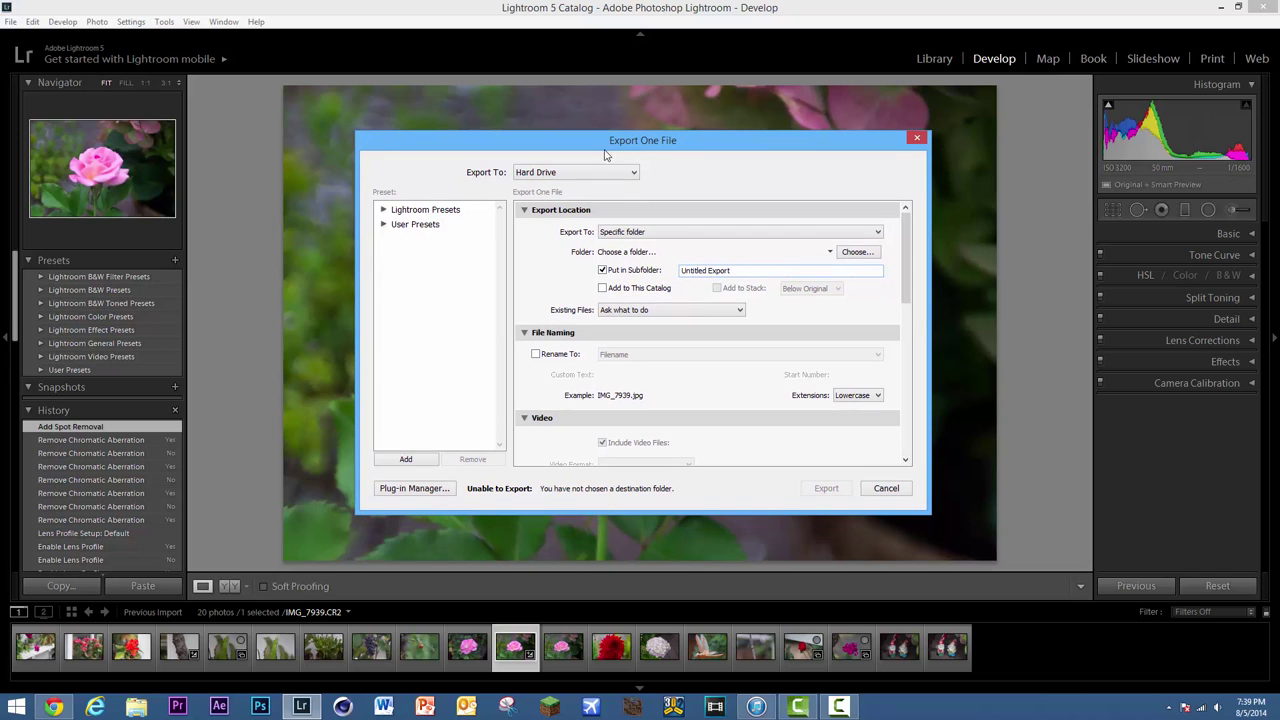
left_click(622, 239)
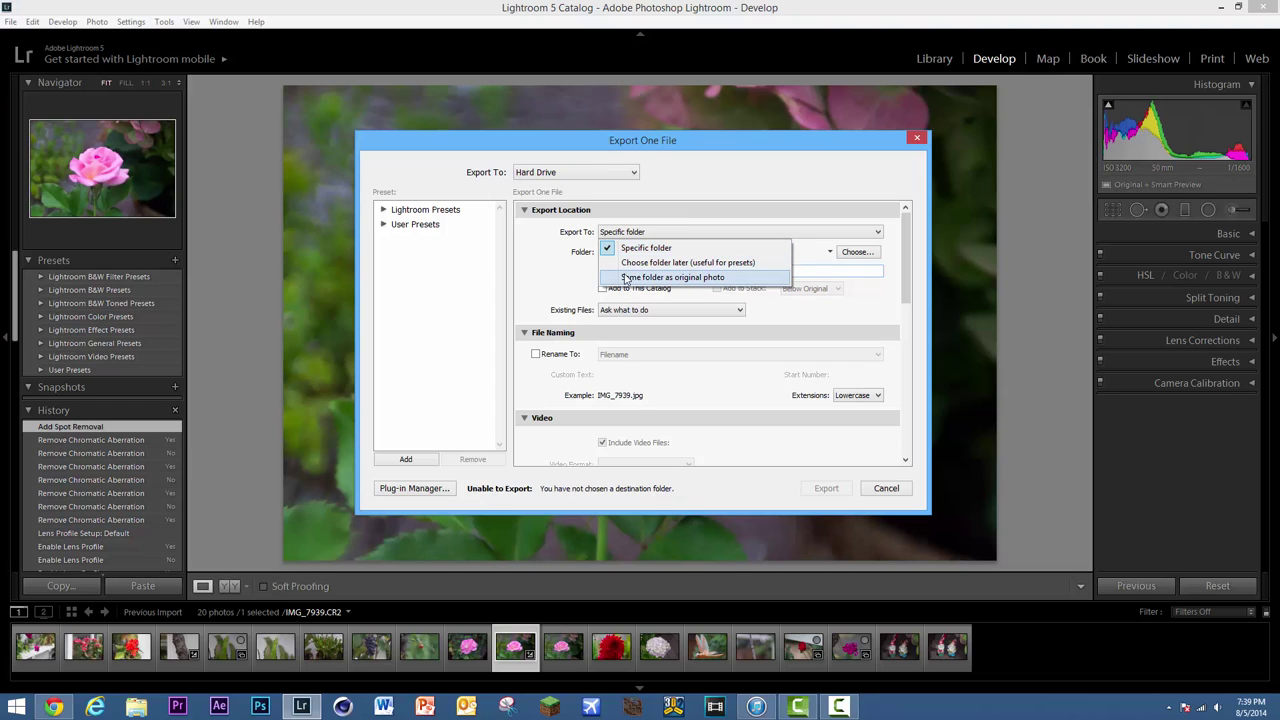
left_click(635, 247)
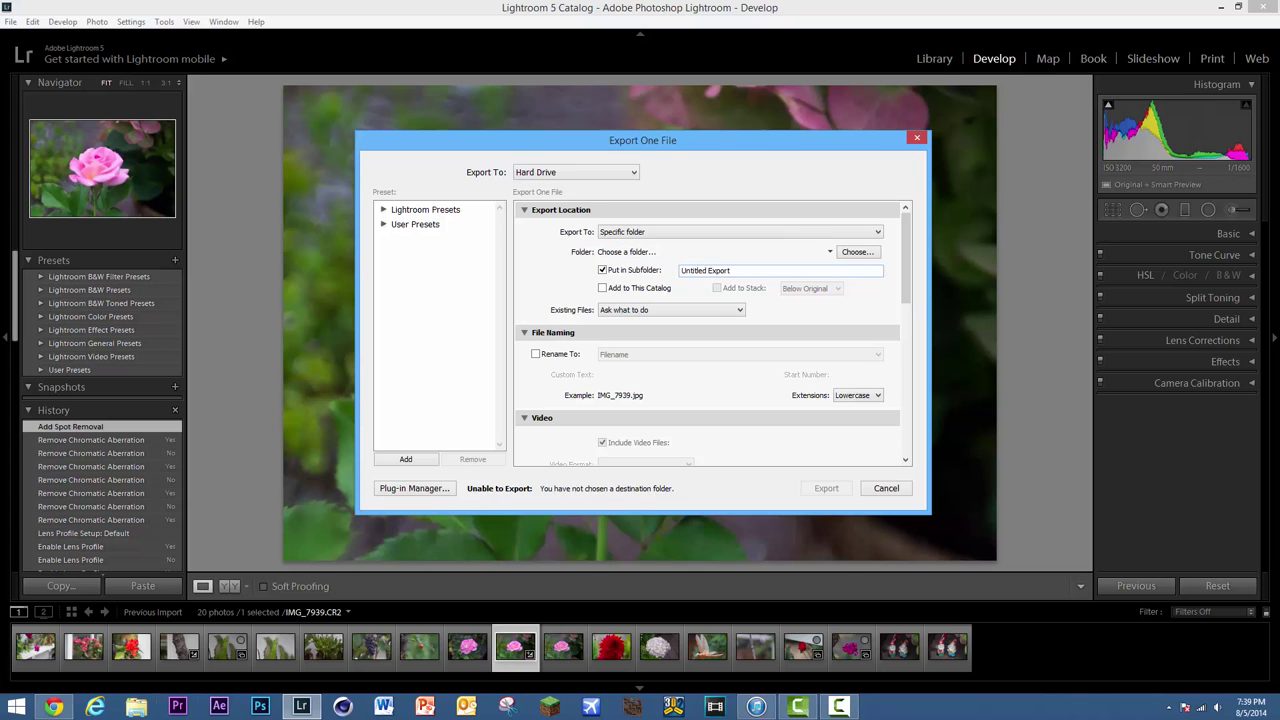
- Switch to File Explorer and create a new folder inside Pictures
left_click(137, 707)
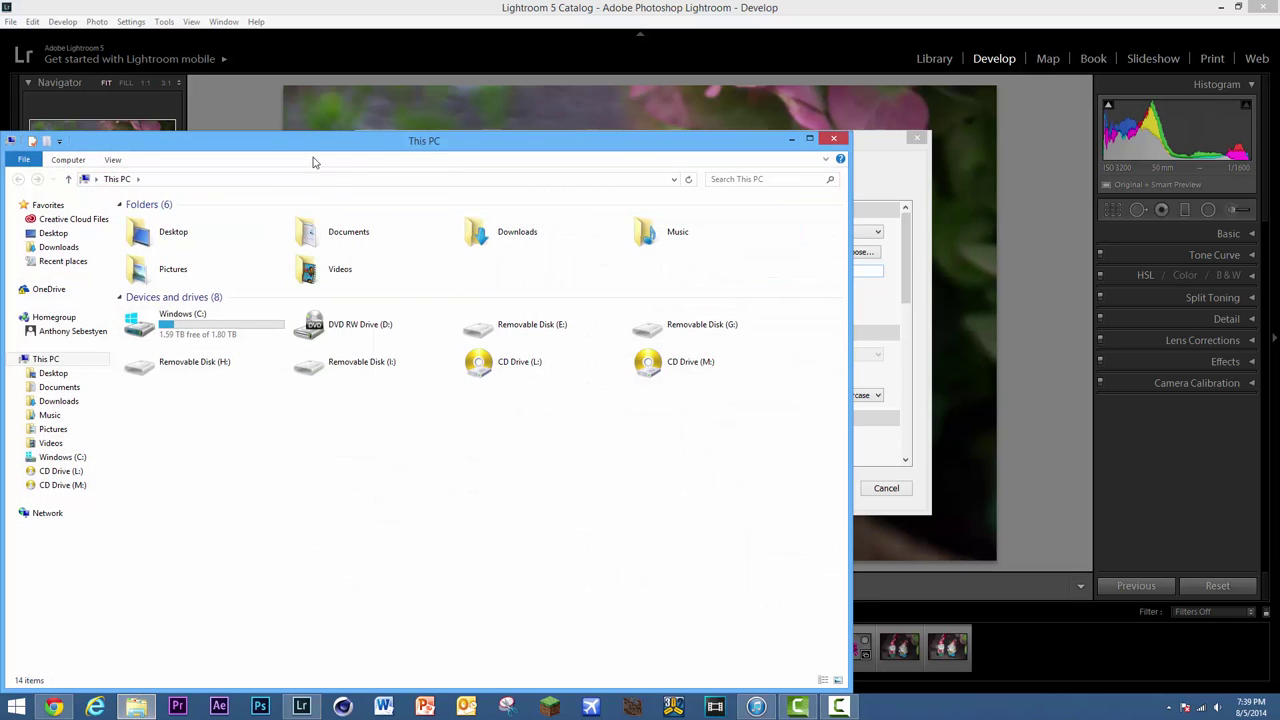
left_click_drag(560, 134, 700, 101)
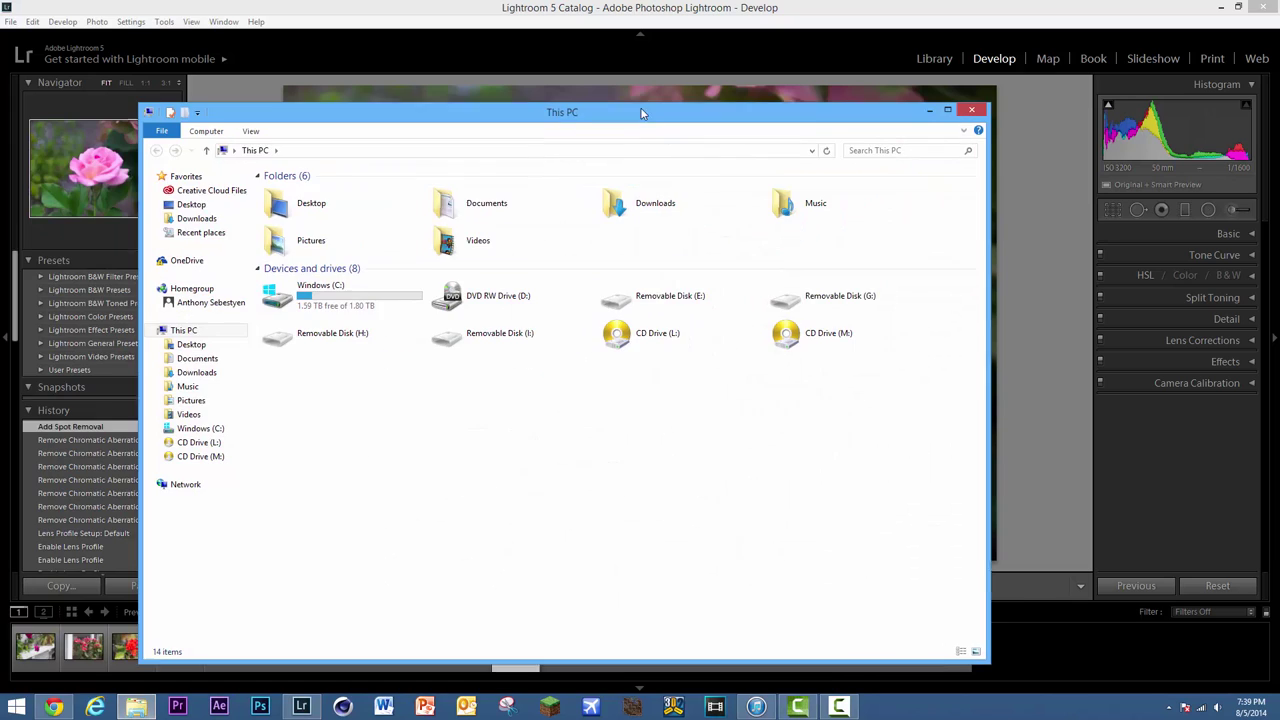
left_click(213, 397)
right_click(536, 293)
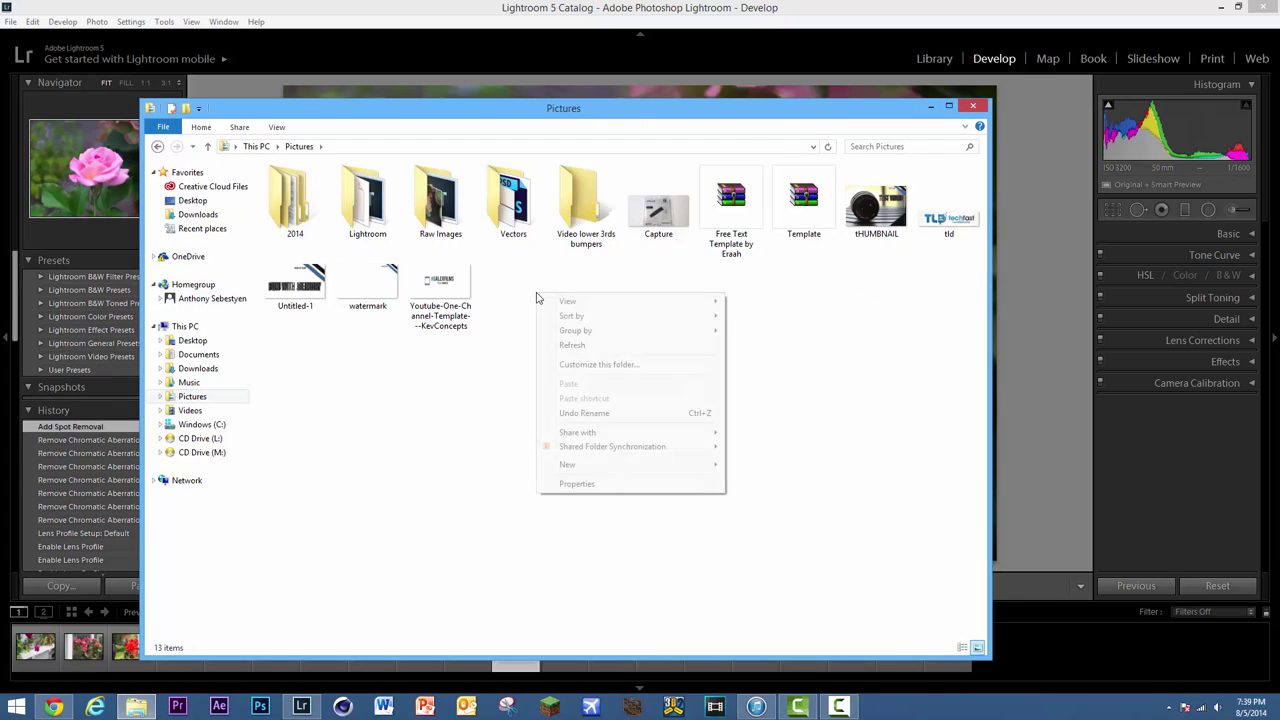
mouse_move(604, 464)
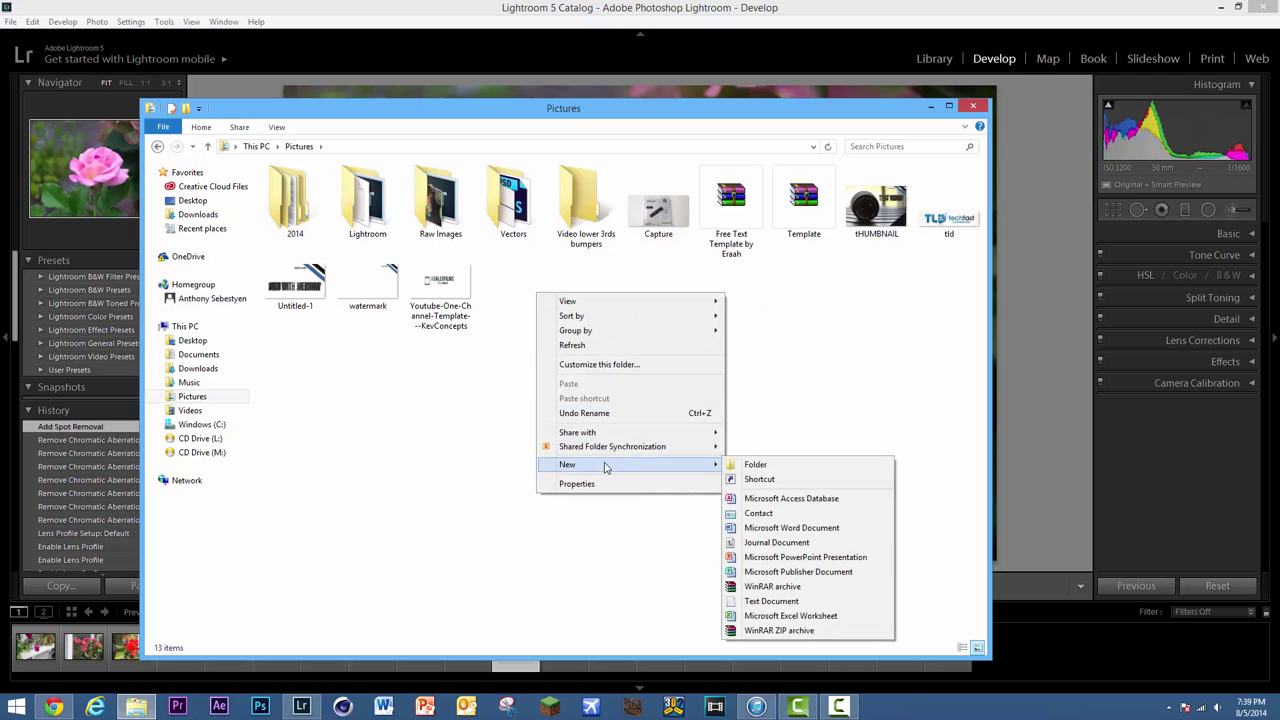
left_click(752, 465)
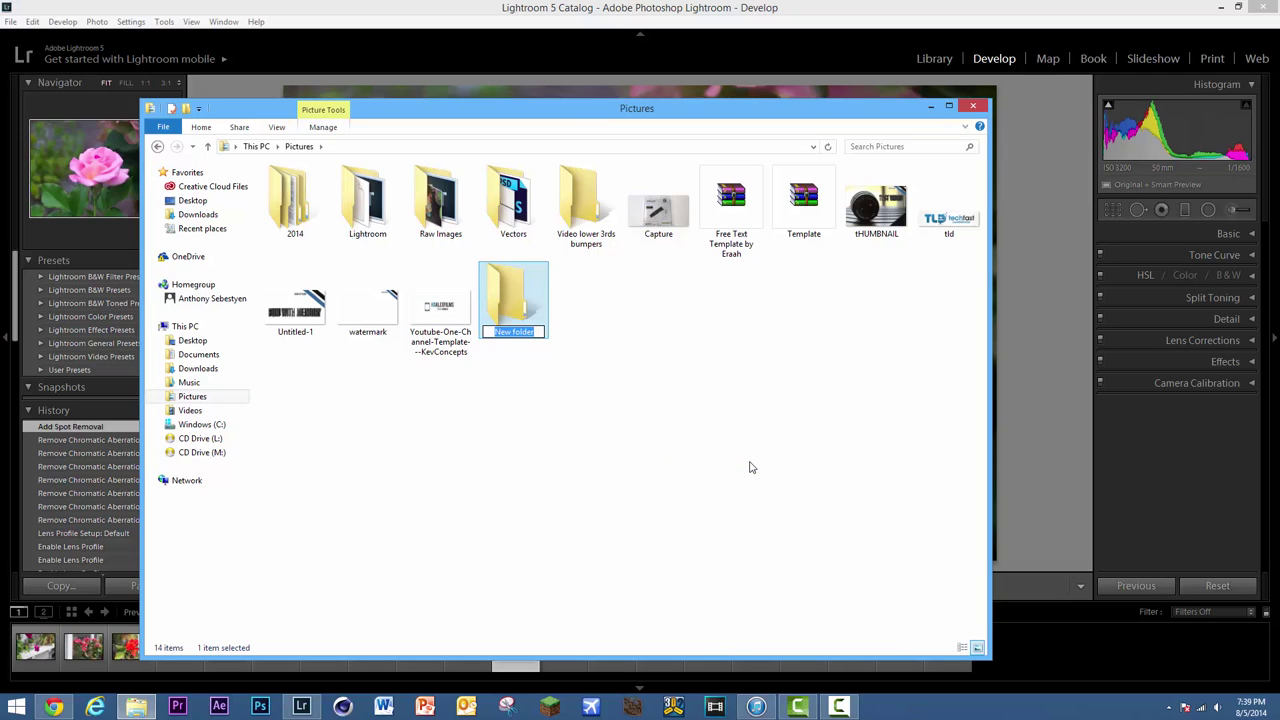
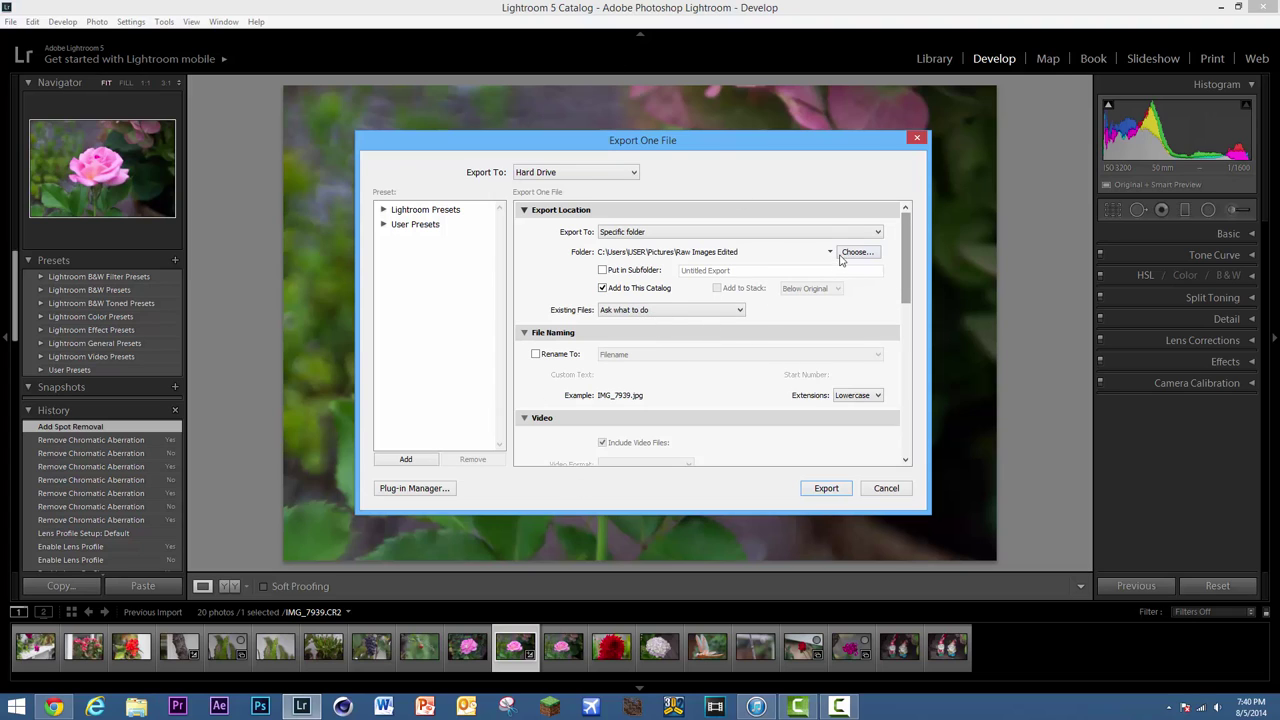
- Turn on renaming of the exported file in the File Naming settings of the Export dialog
scroll(617, 425, "down", 5)
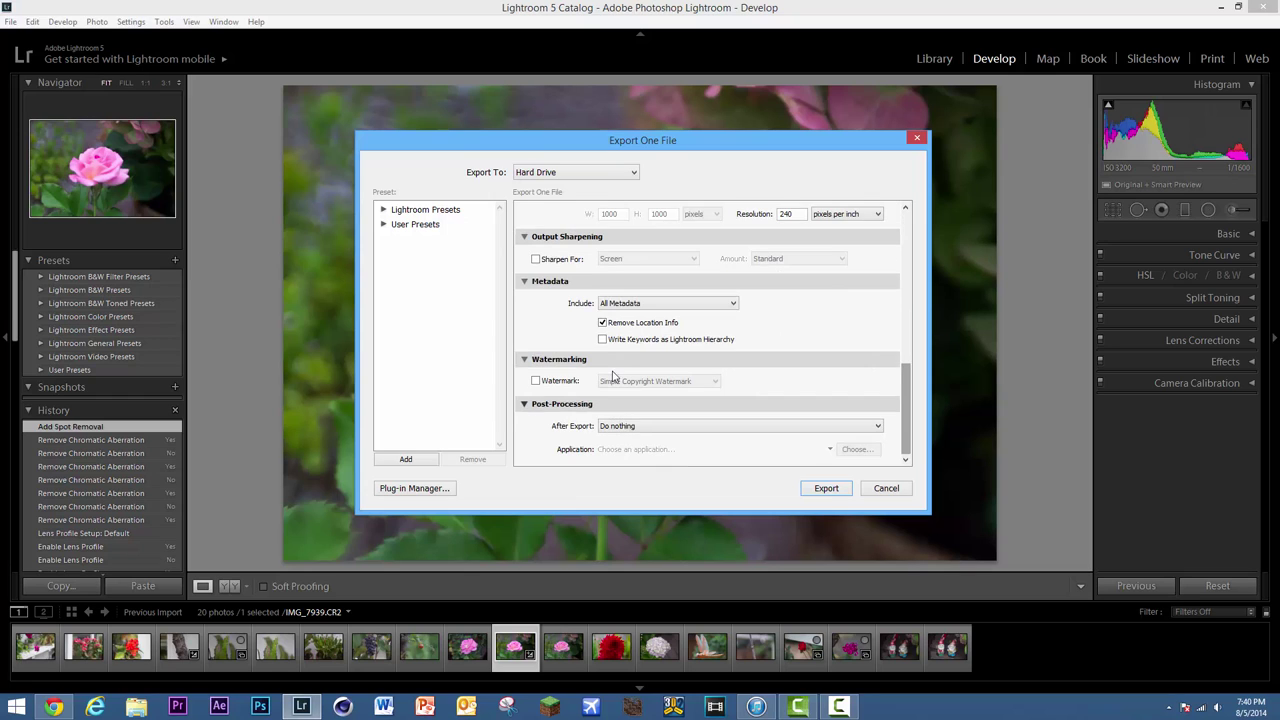
scroll(592, 302, "up", 4)
left_click(543, 249)
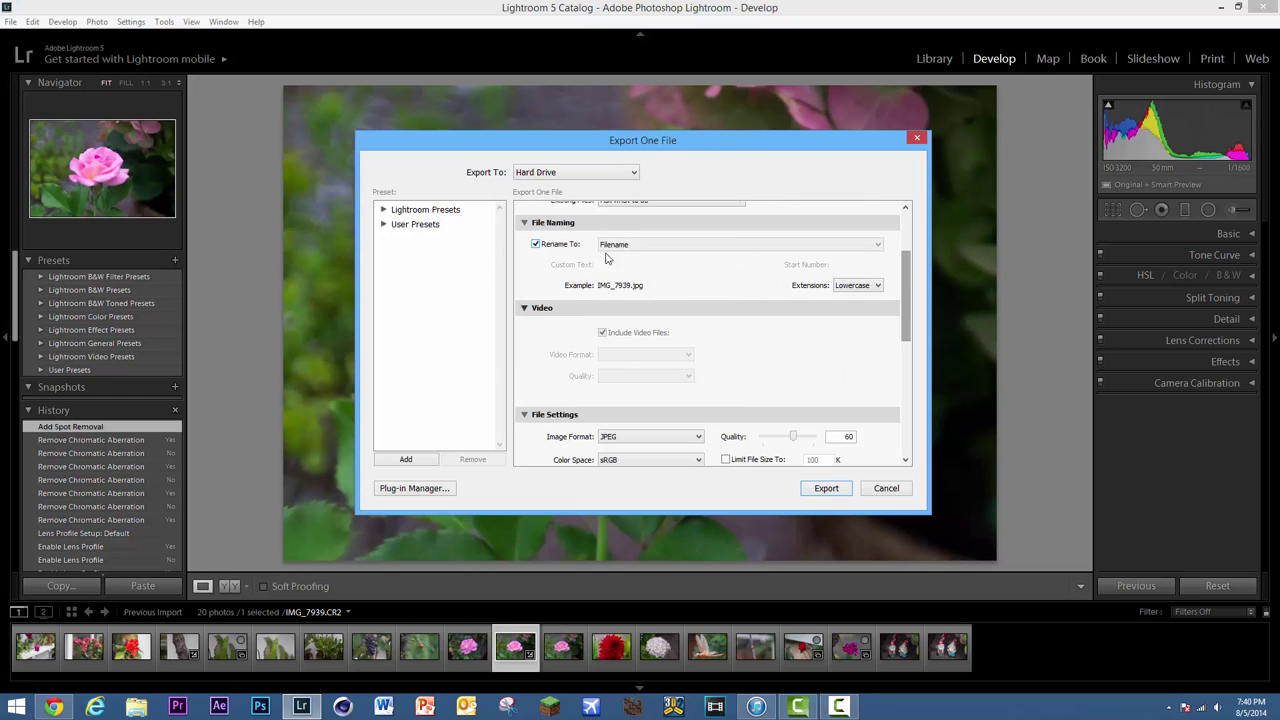
left_click(624, 247)
left_click(703, 249)
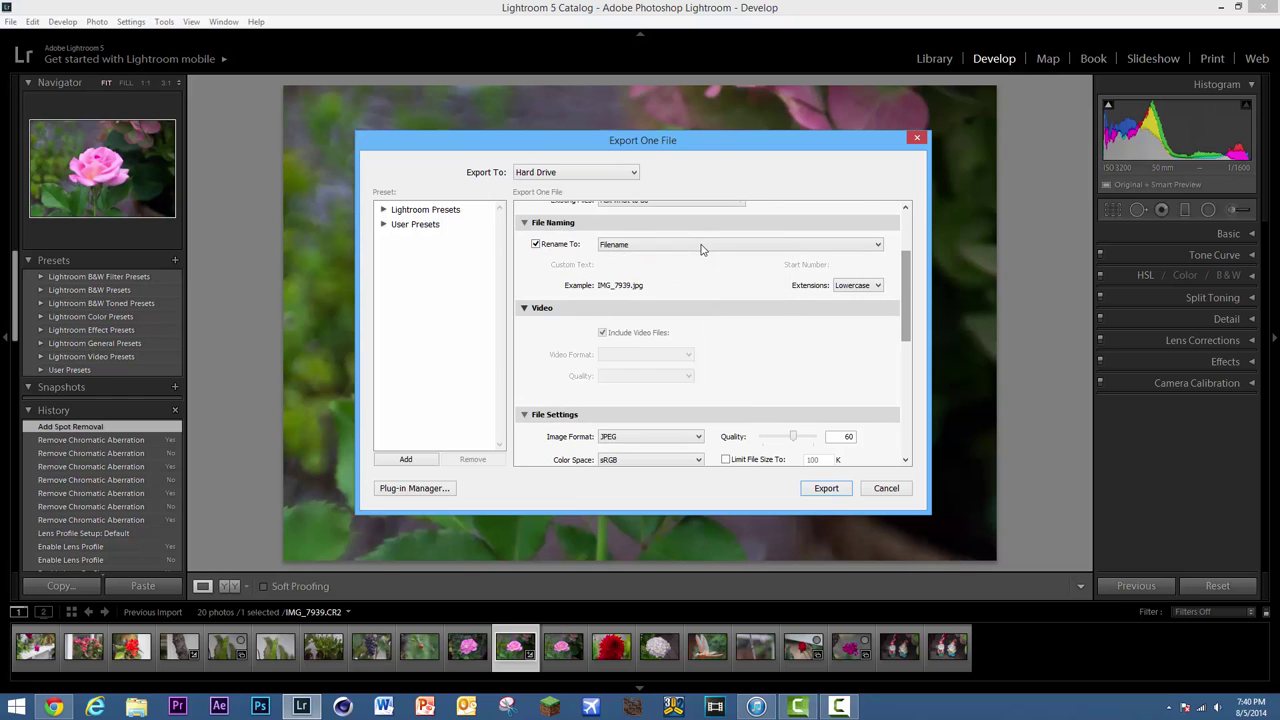
left_click(536, 245)
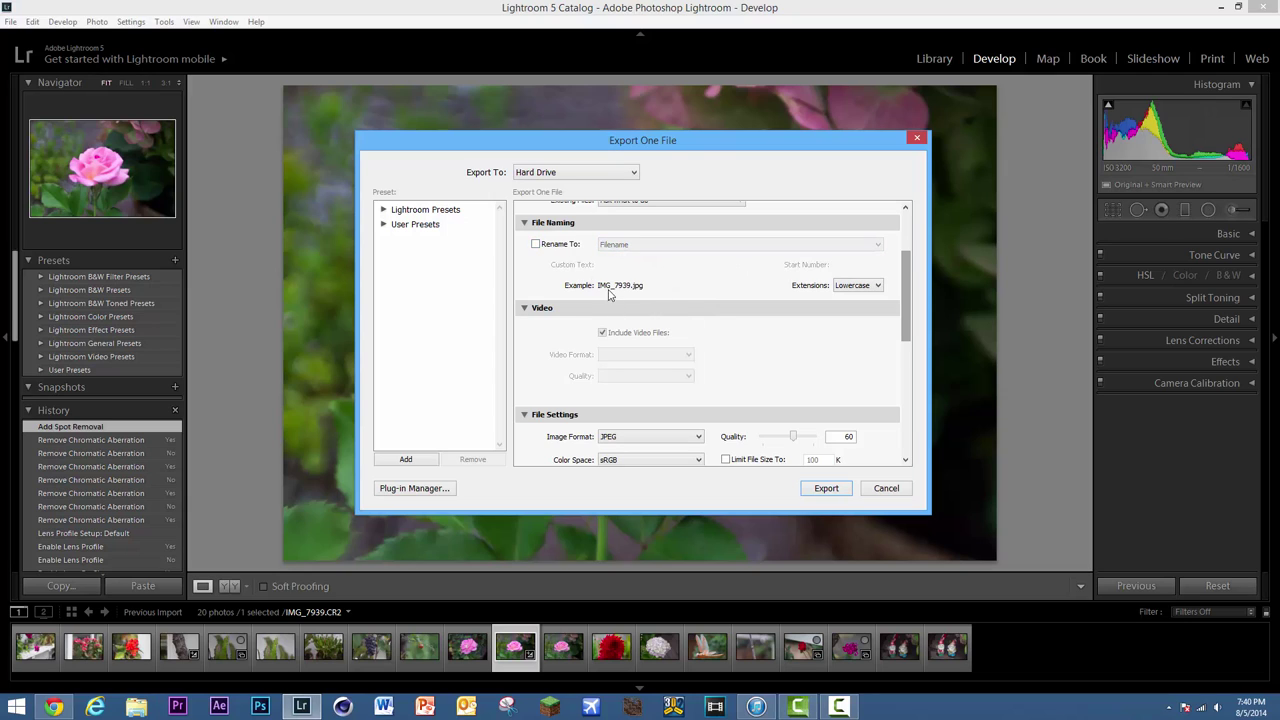
left_click(538, 245)
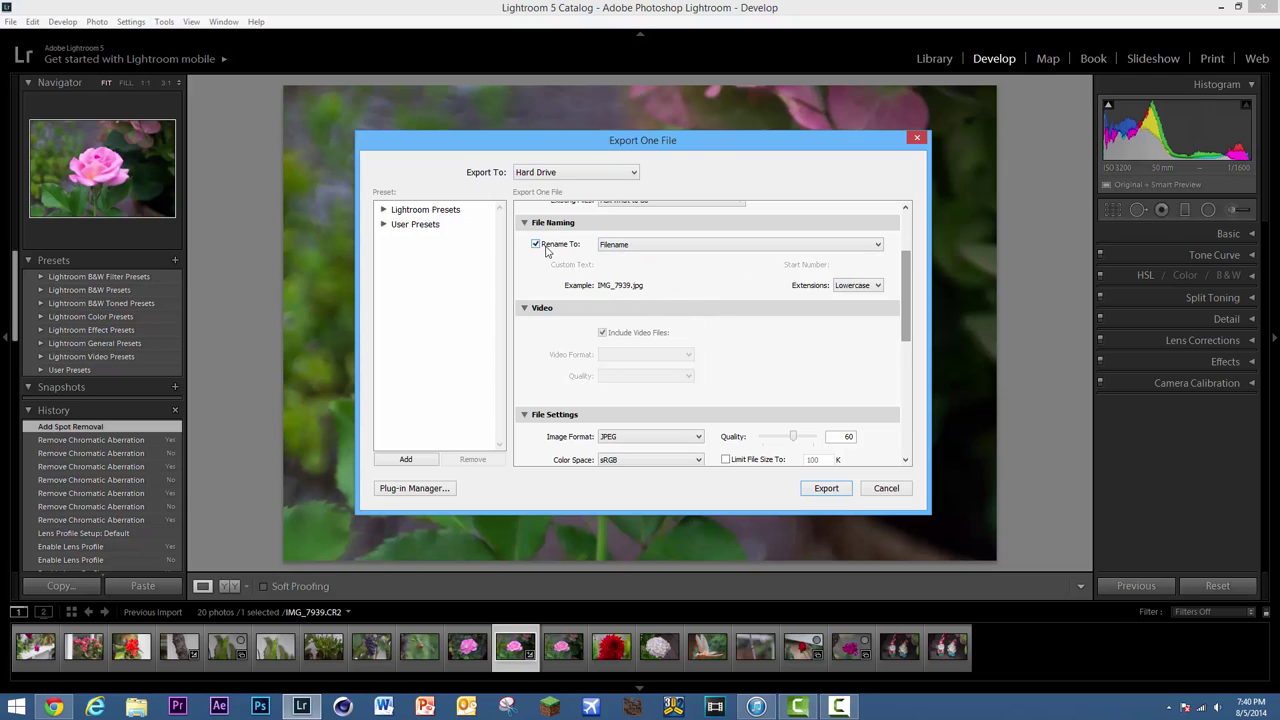
- Try the Custom Name, Custom Name - Original File Number and Custom Name - Sequence naming templates, and settle on Filename - Sequence
left_click(630, 250)
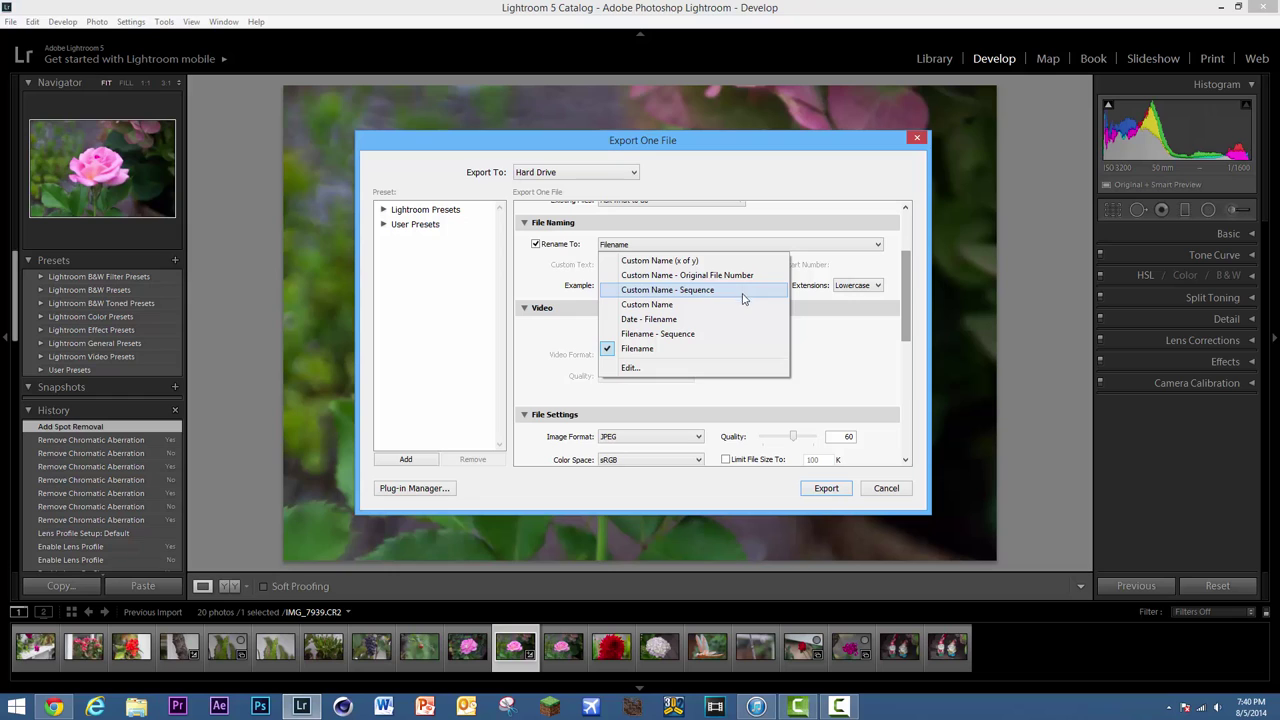
left_click(743, 304)
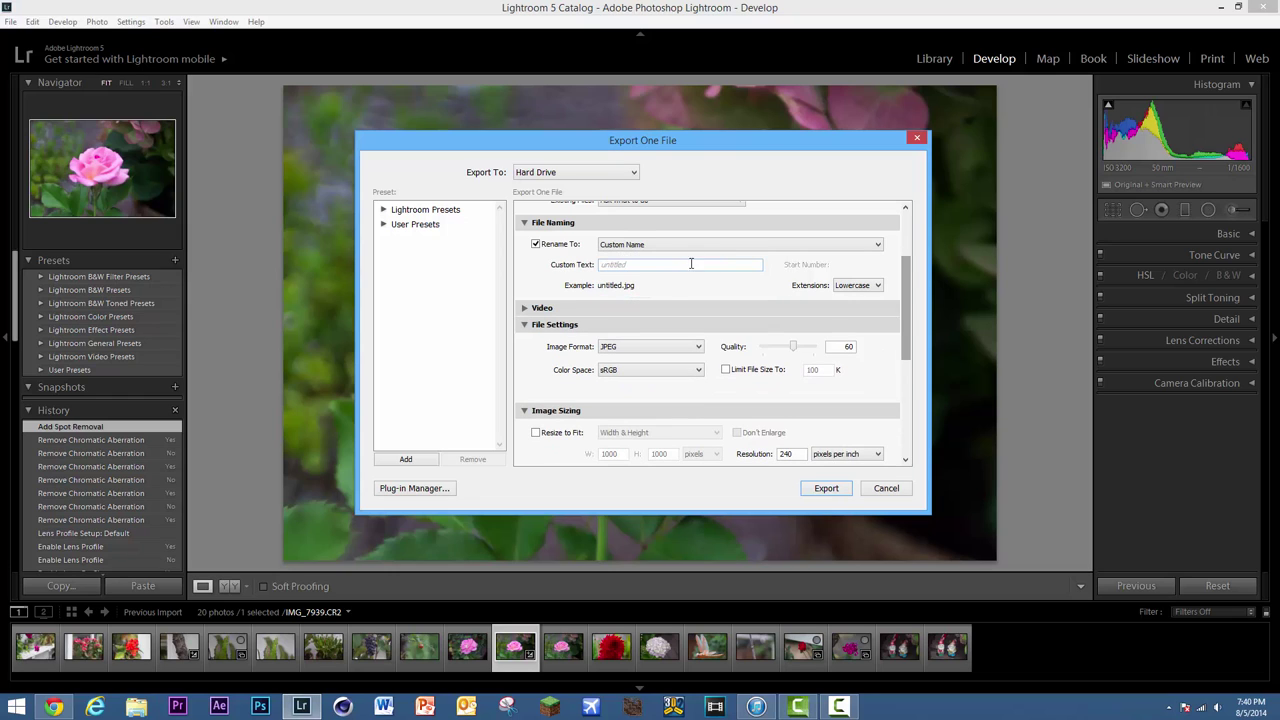
left_click(655, 246)
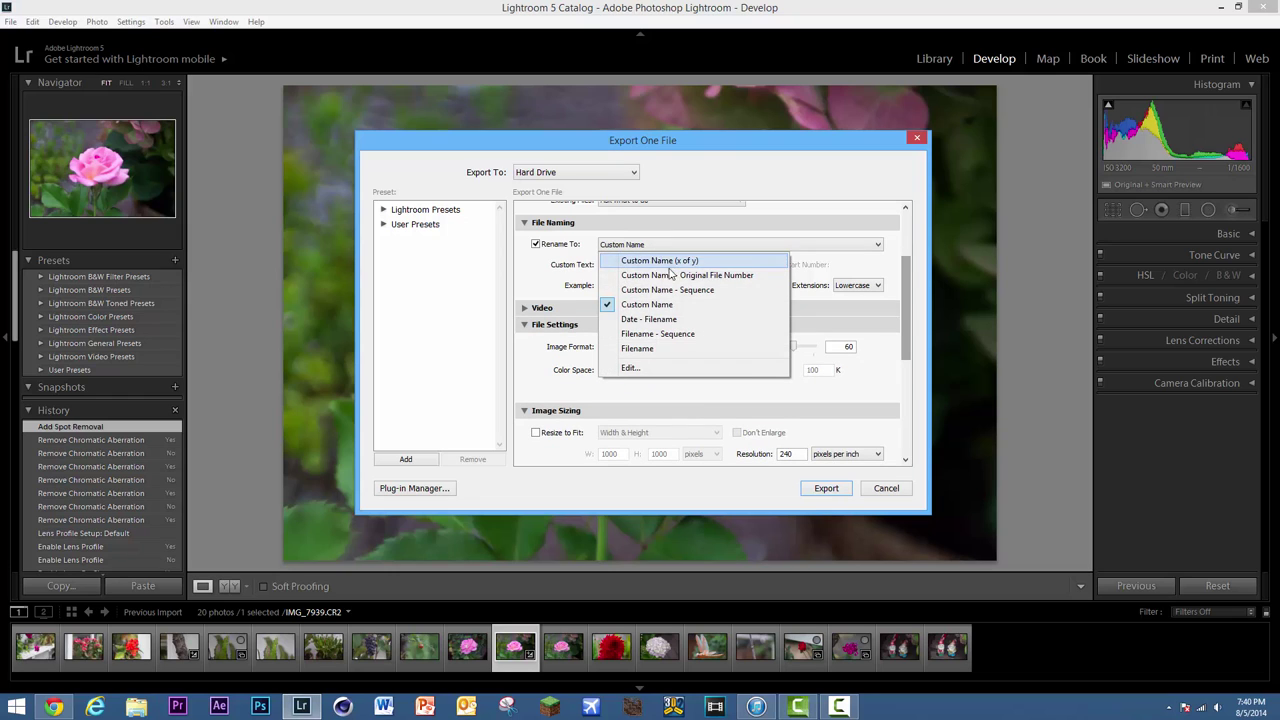
left_click(670, 274)
left_click(685, 247)
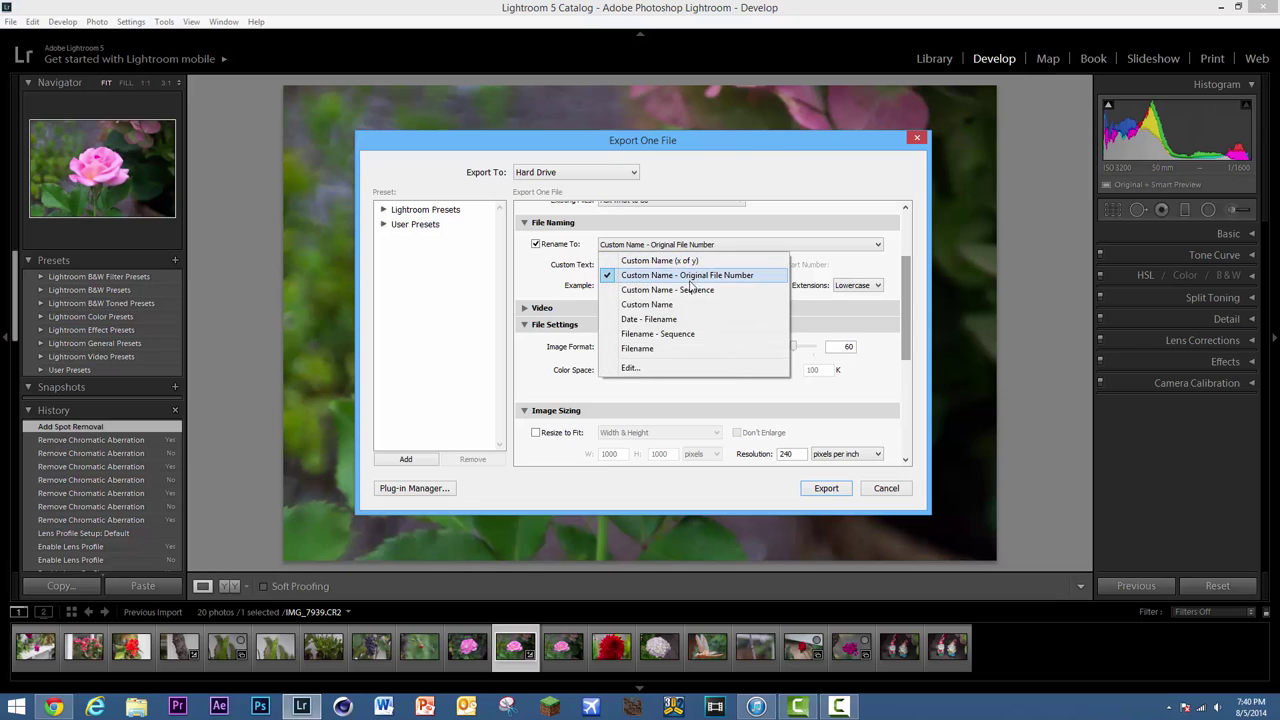
left_click(690, 289)
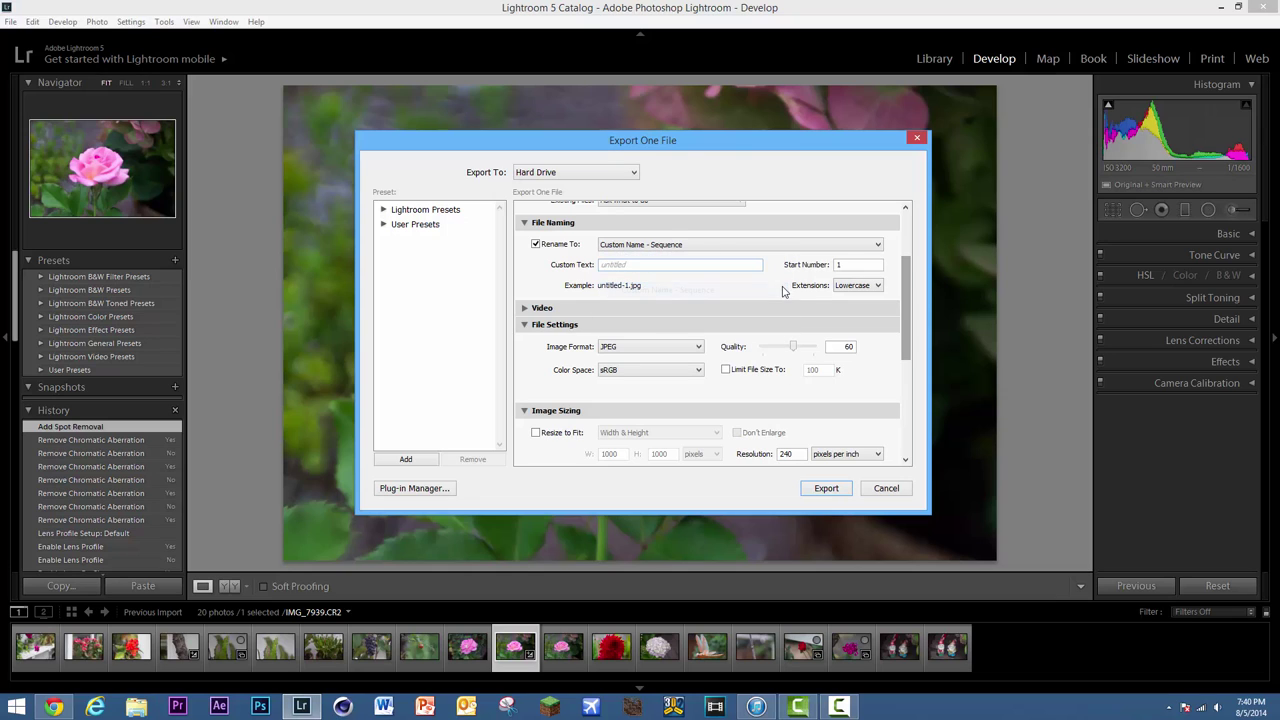
left_click(717, 250)
left_click(669, 336)
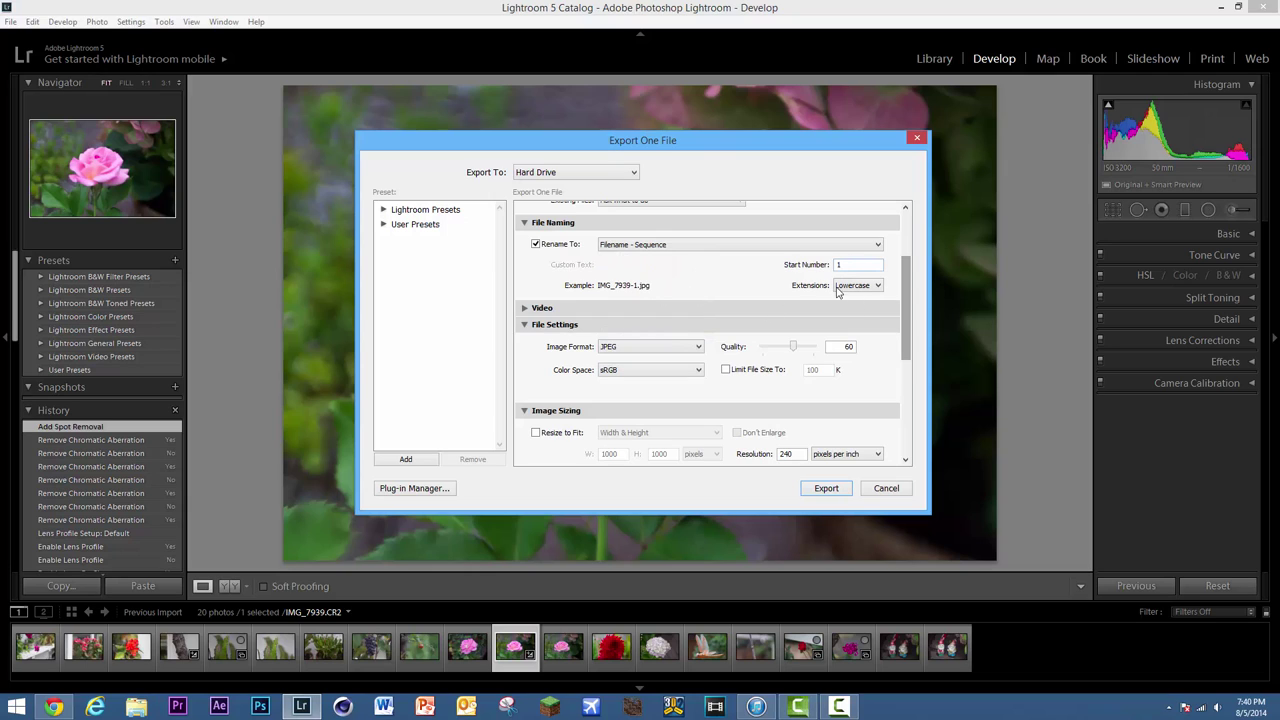
- Leave the Video settings collapsed, keep JPEG as the image format and set its quality to 100
left_click(525, 309)
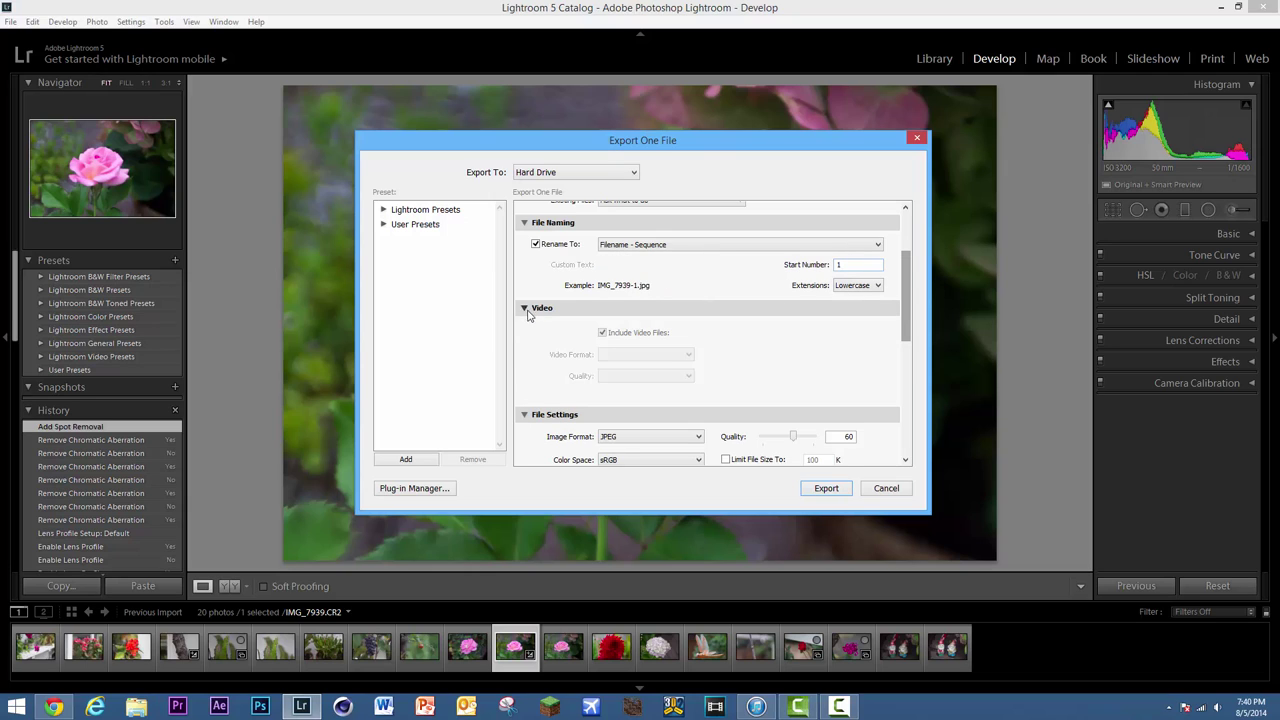
left_click(526, 309)
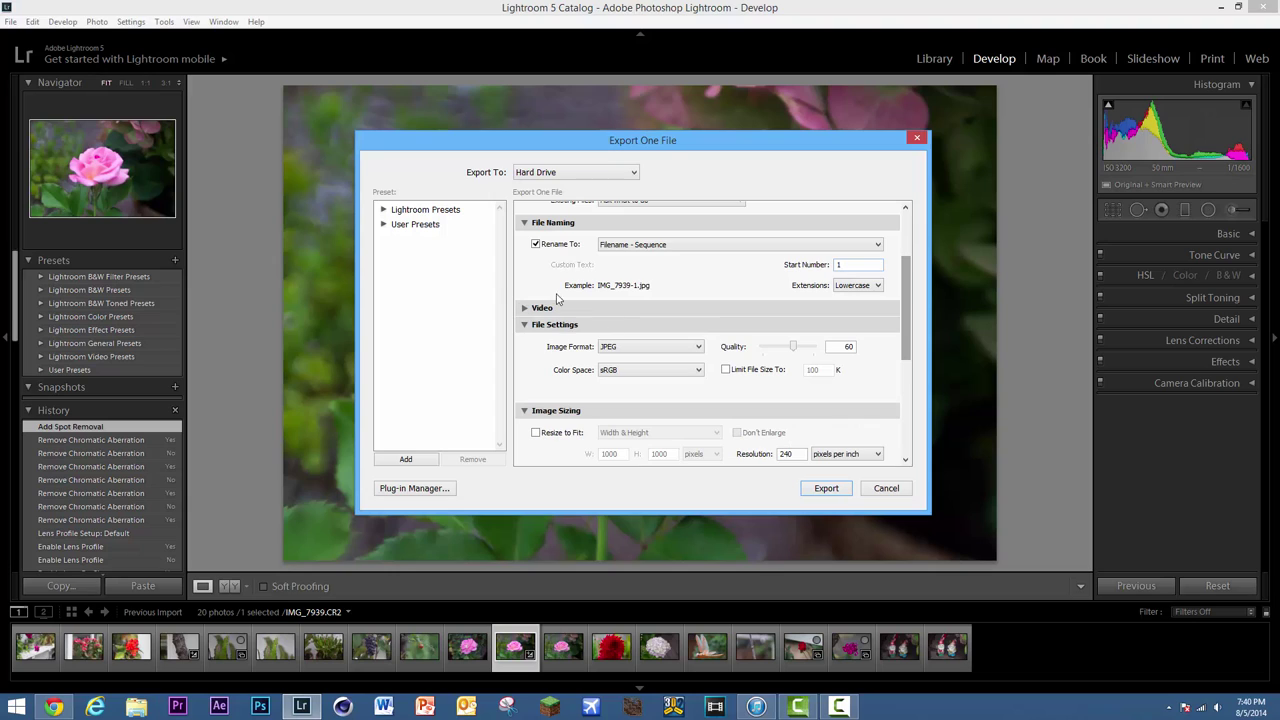
left_click(640, 348)
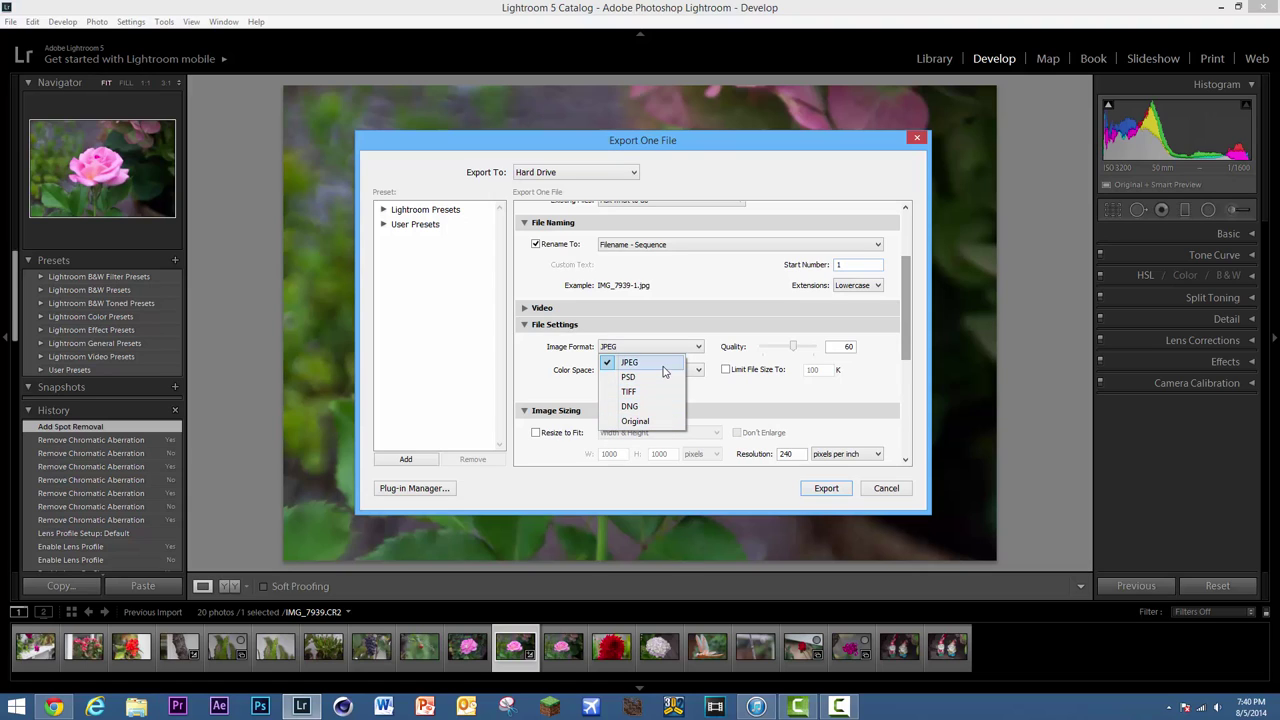
left_click(630, 362)
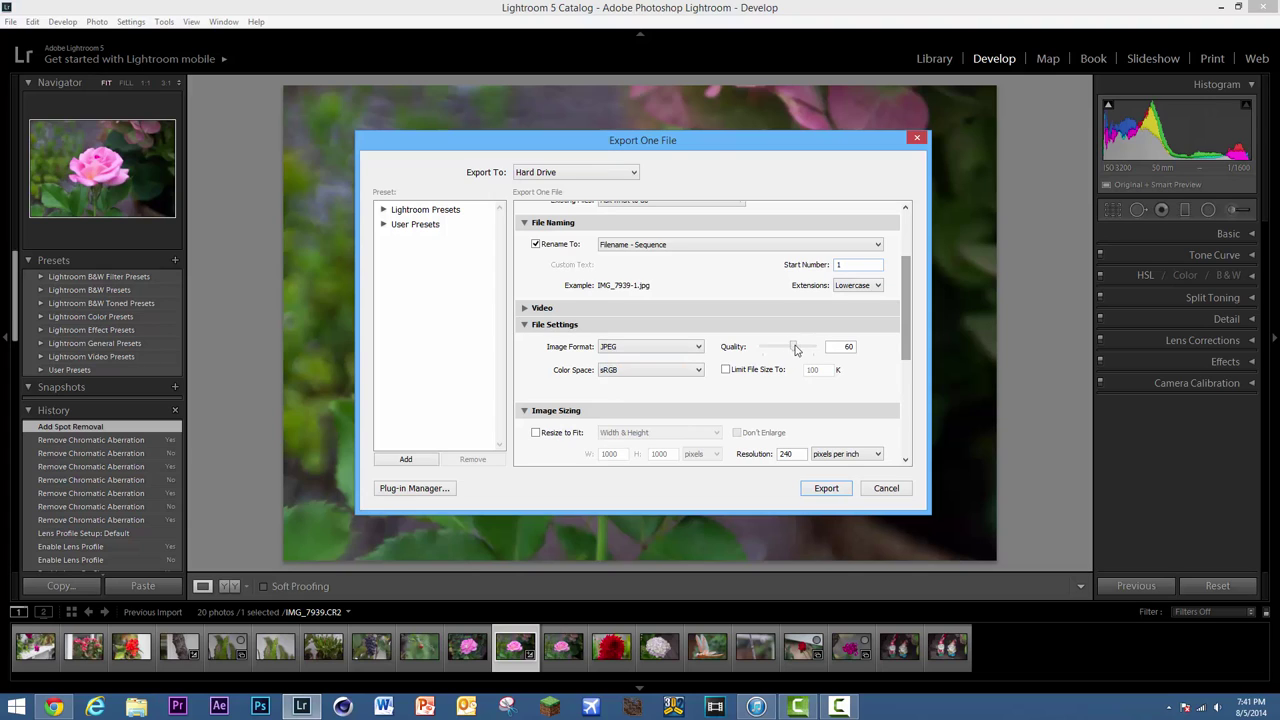
left_click(846, 348)
type("100")
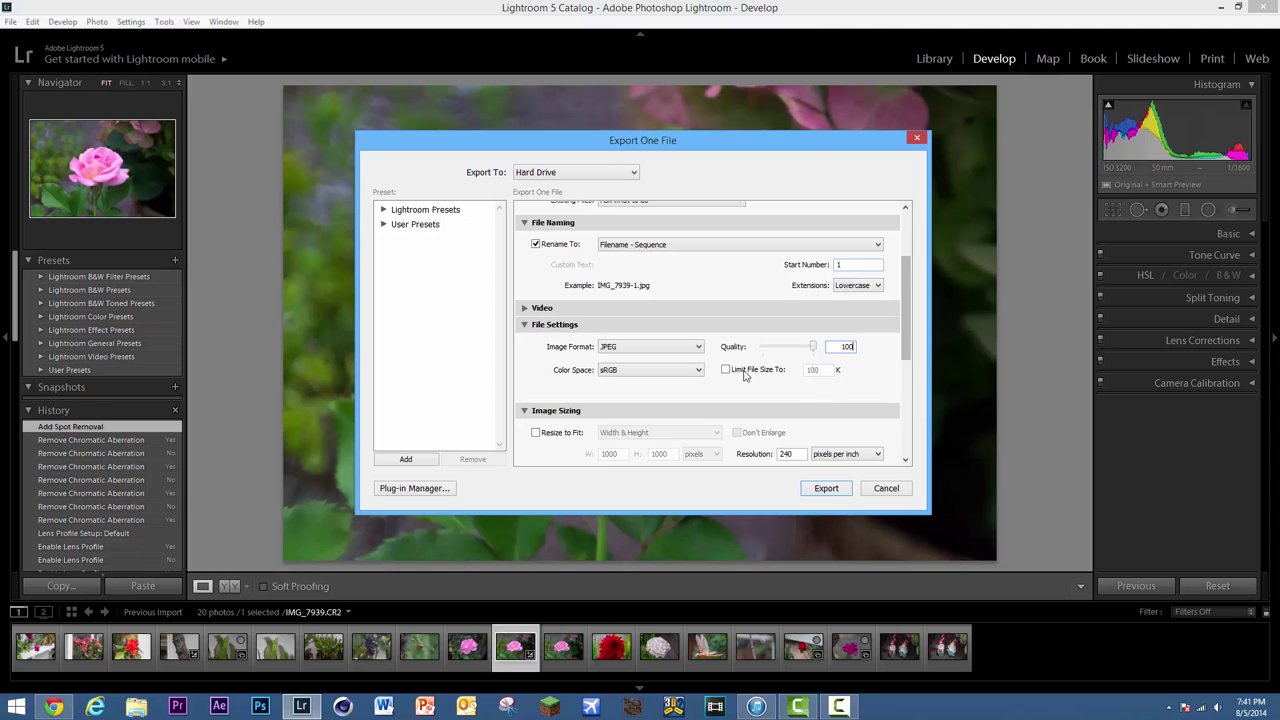
- Look through the color space options for the exported JPEG and keep sRGB
left_click(676, 372)
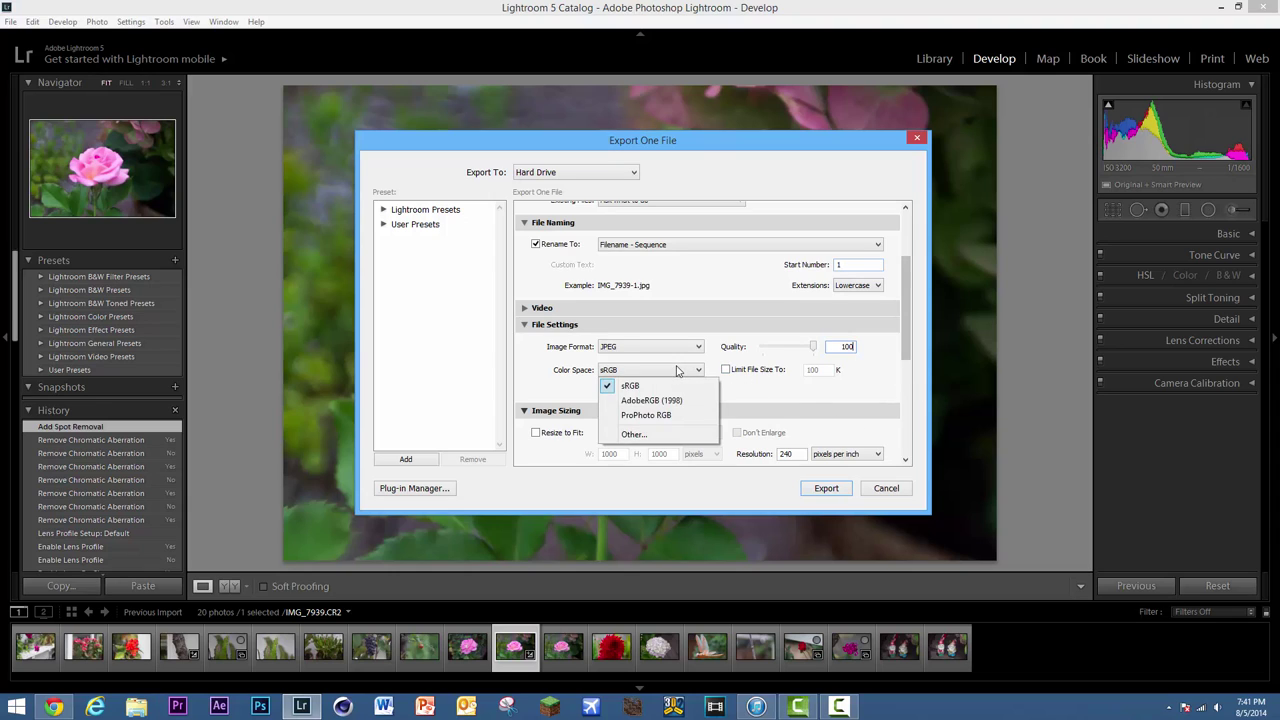
left_click(680, 372)
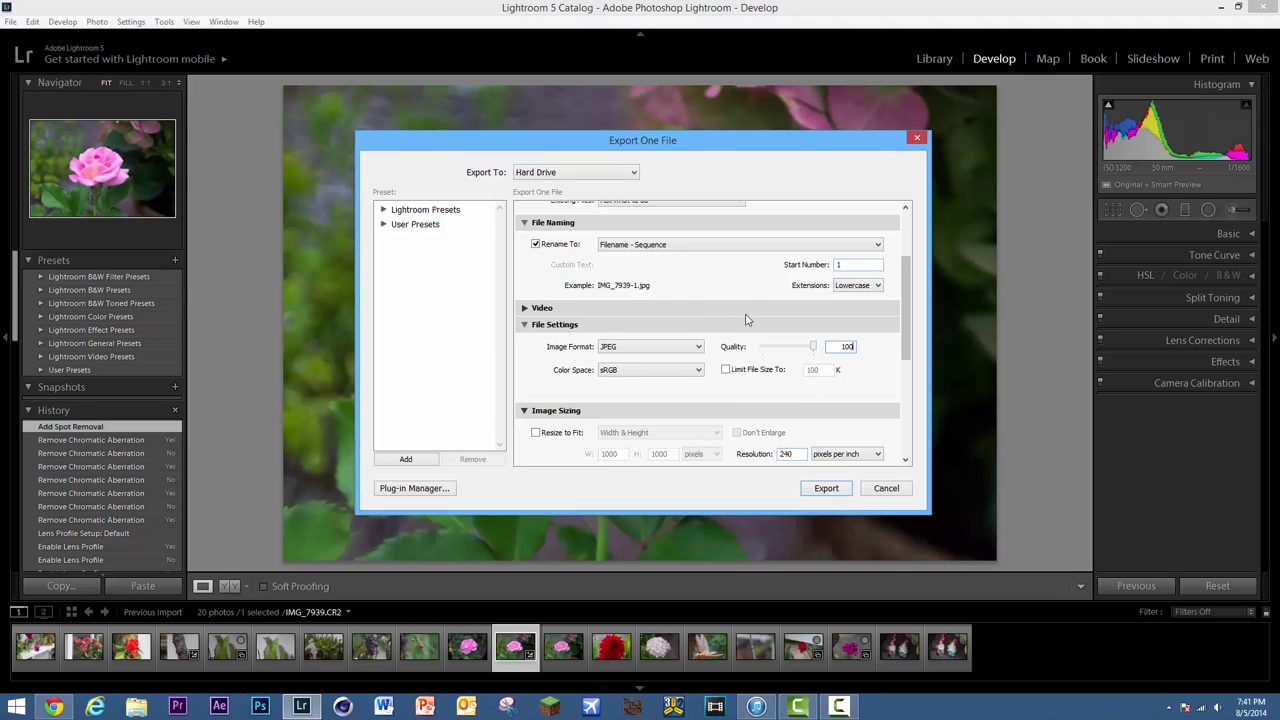
left_click(624, 370)
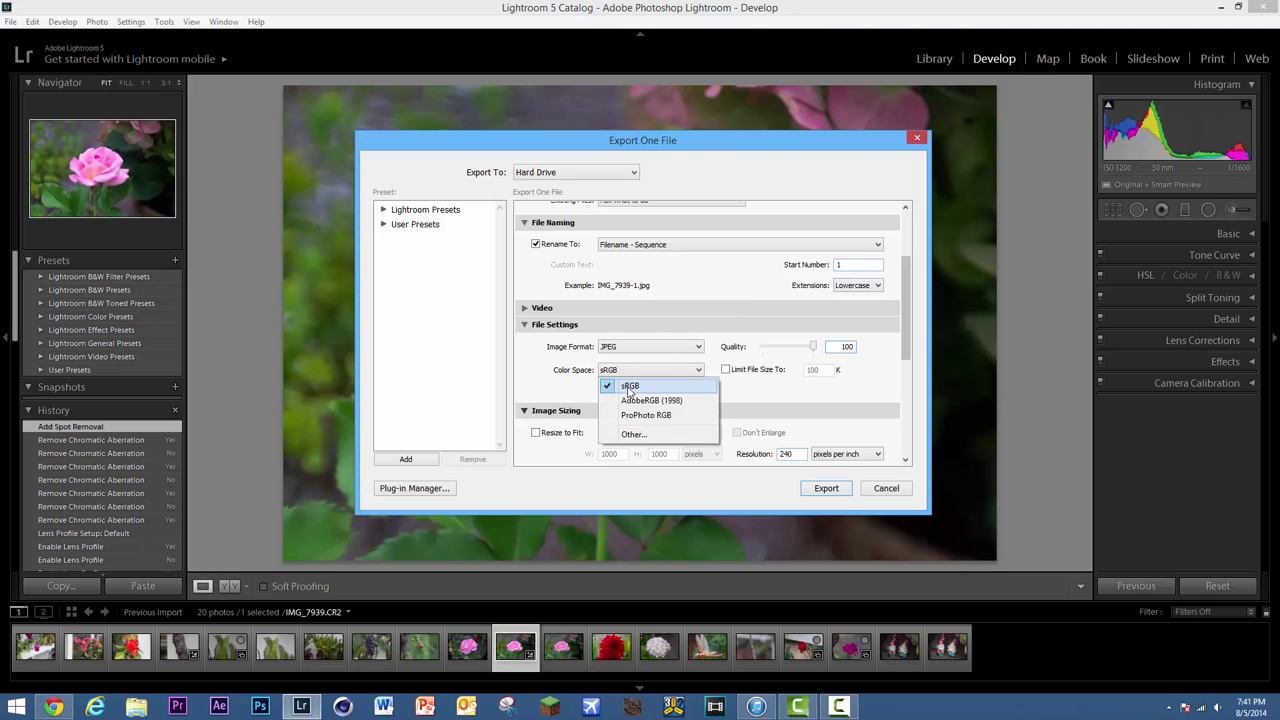
left_click(667, 389)
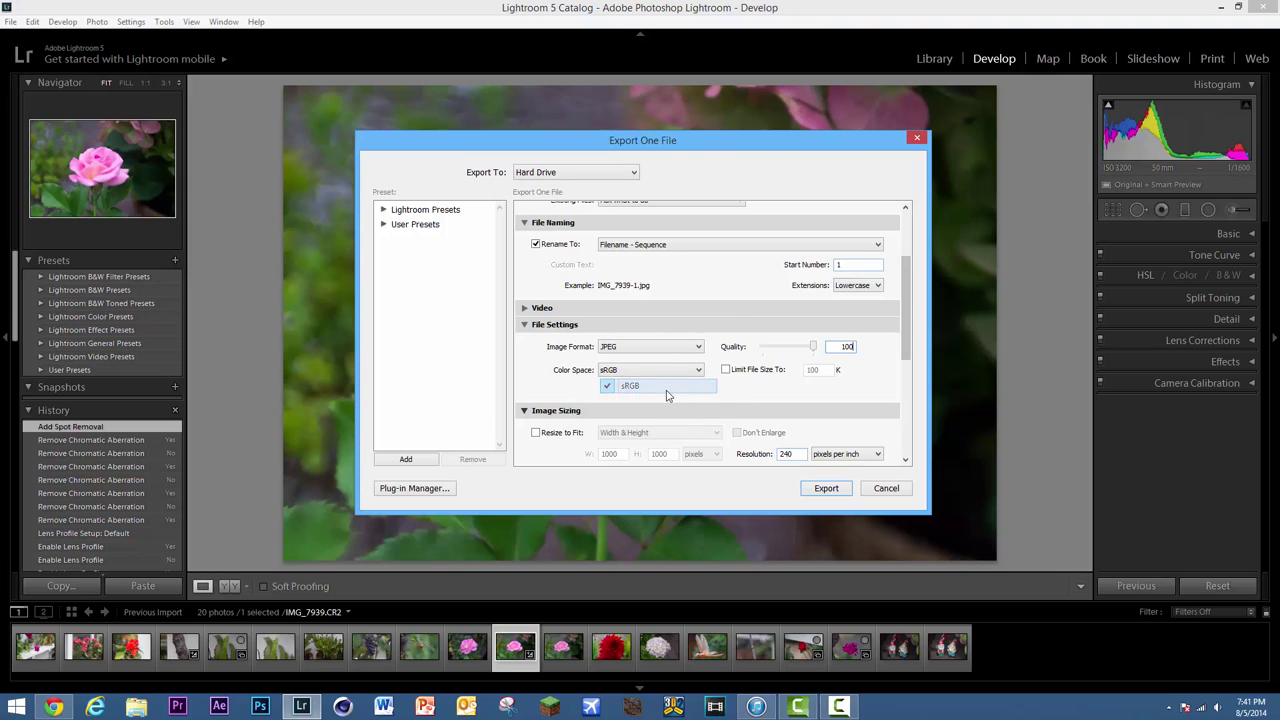
- Check the resolution unit choices in the Image Sizing settings and keep pixels per inch
scroll(686, 397, "down", 5)
scroll(686, 392, "up", 6)
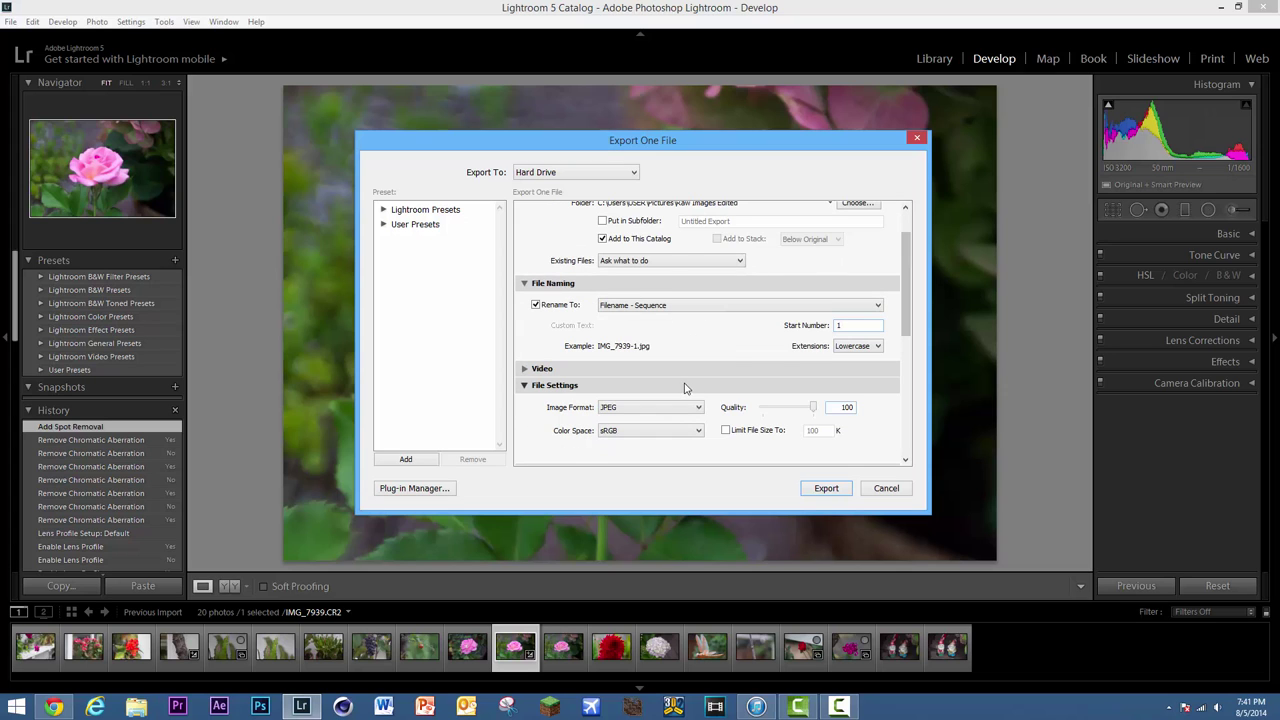
left_click_drag(911, 335, 913, 431)
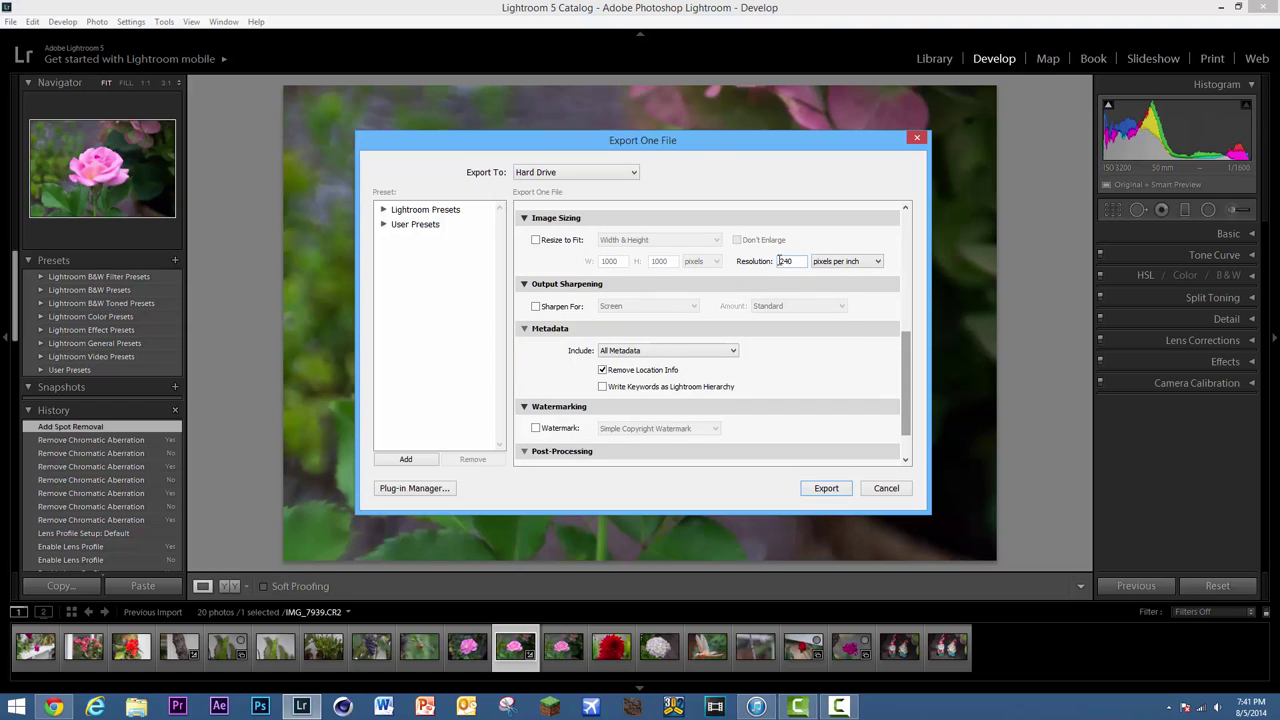
left_click(824, 263)
left_click(824, 264)
scroll(910, 373, "down", 2)
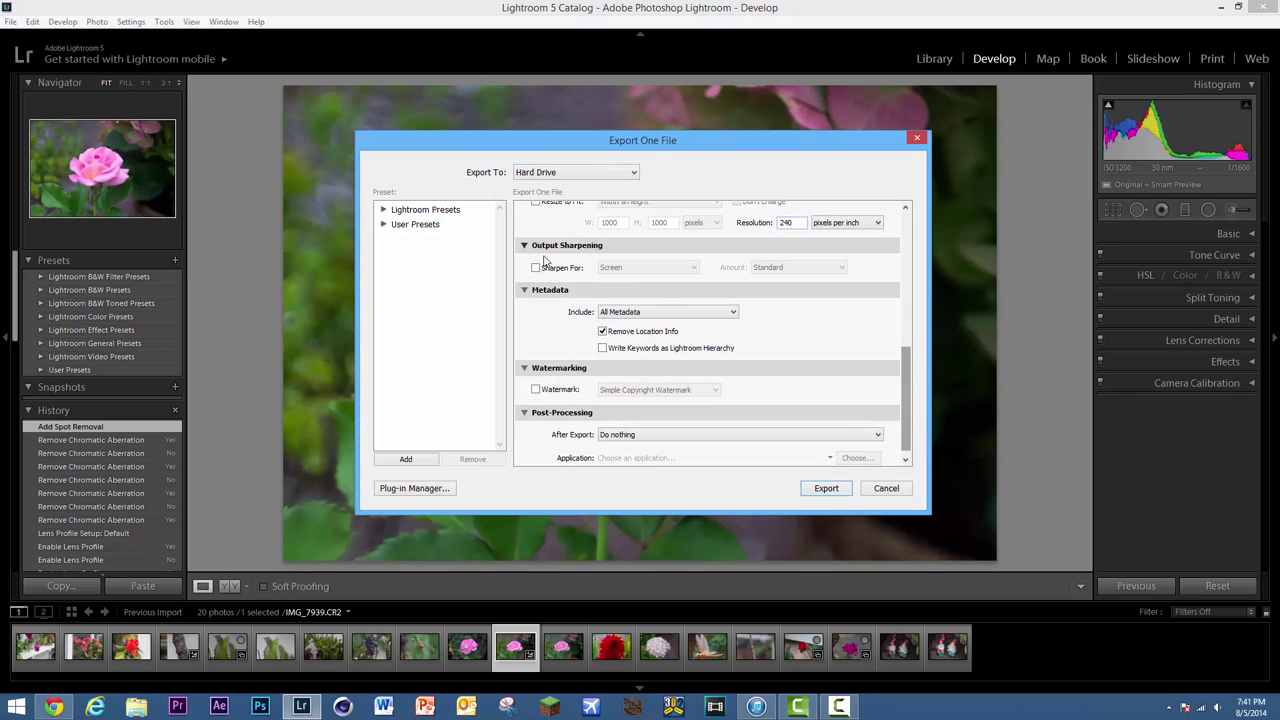
- Try output sharpening for Screen at the Standard amount, and turn it back off
left_click(538, 266)
left_click(612, 268)
left_click(665, 280)
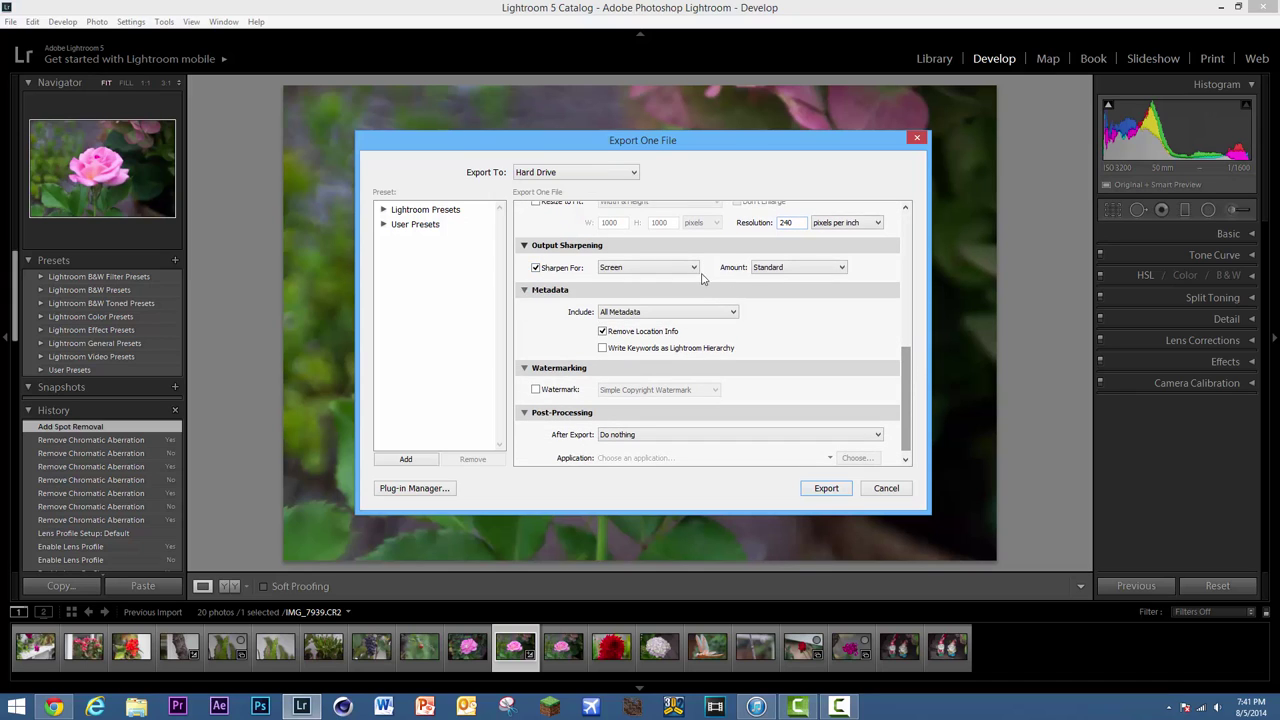
left_click(538, 268)
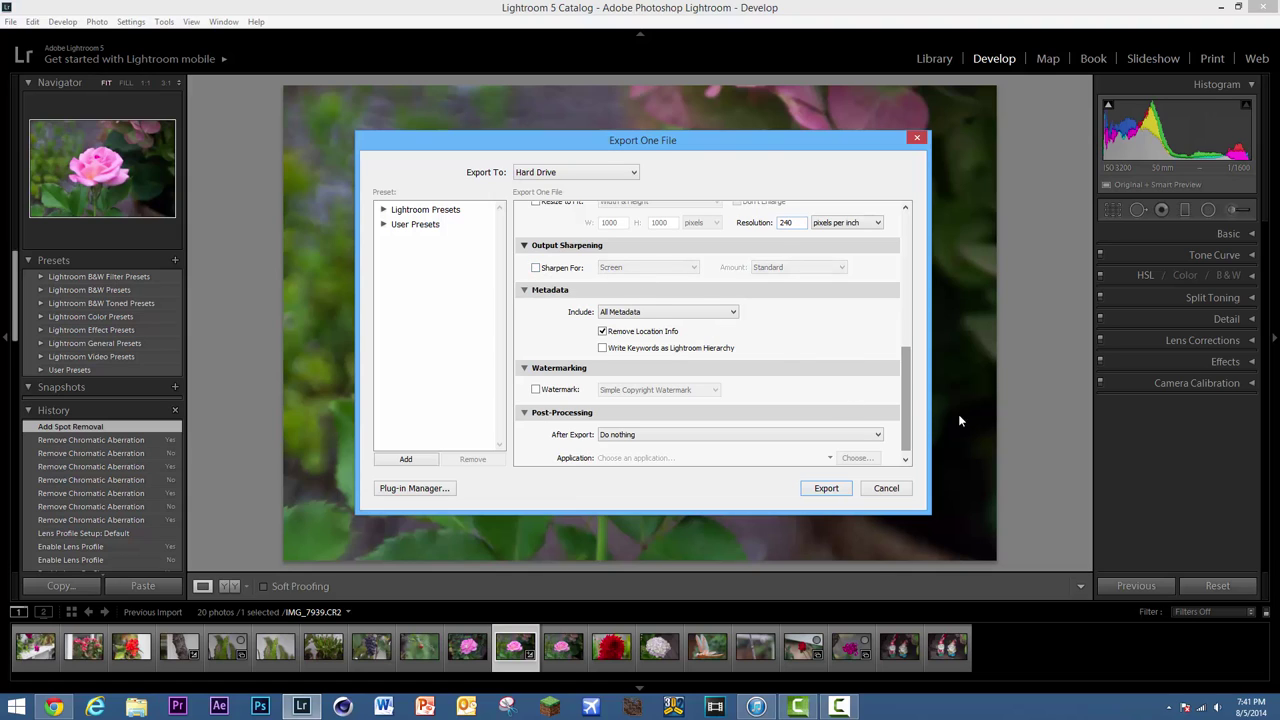
- Try the Simple Copyright Watermark on the export, and turn watermarking back off
scroll(904, 395, "down", 1)
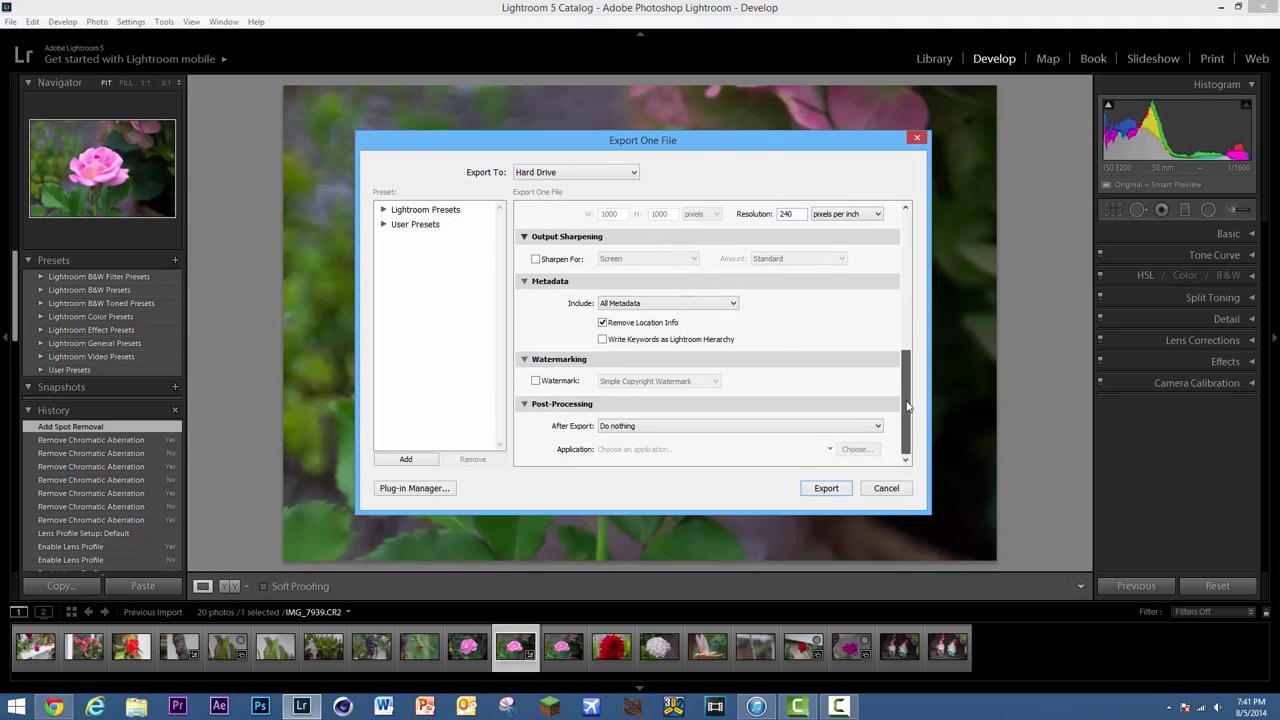
left_click(537, 381)
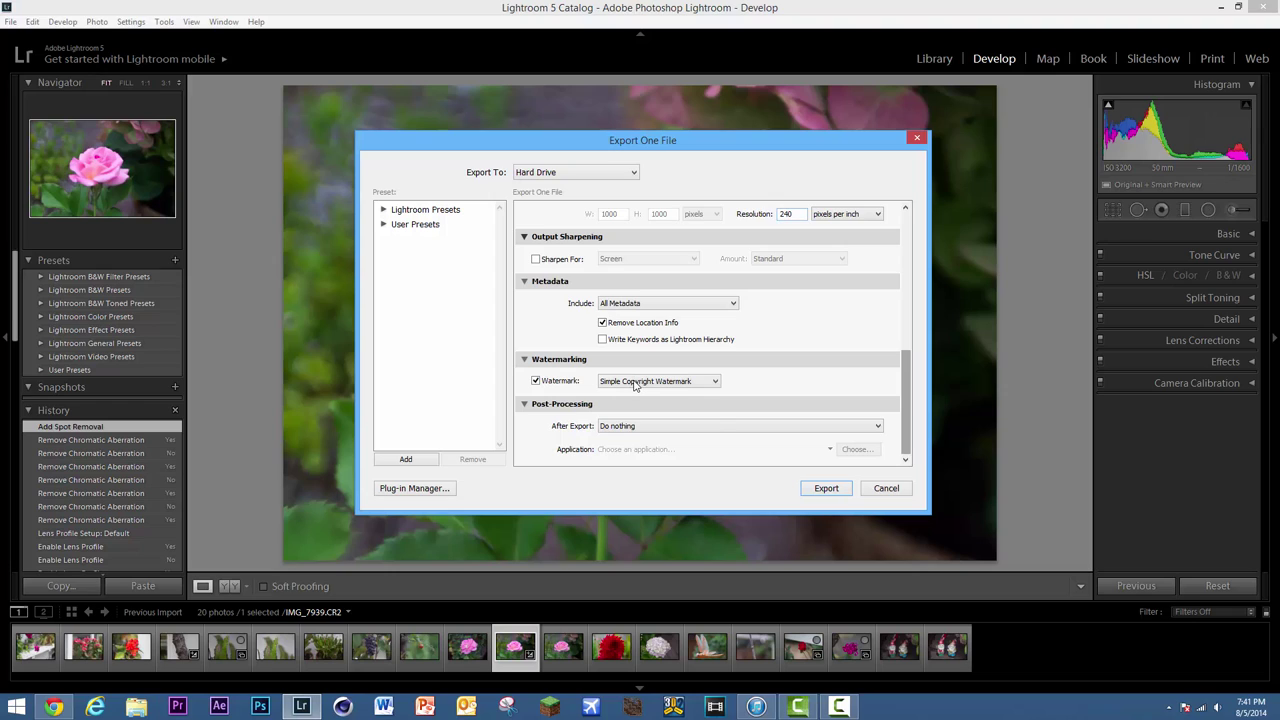
left_click(635, 384)
left_click(637, 388)
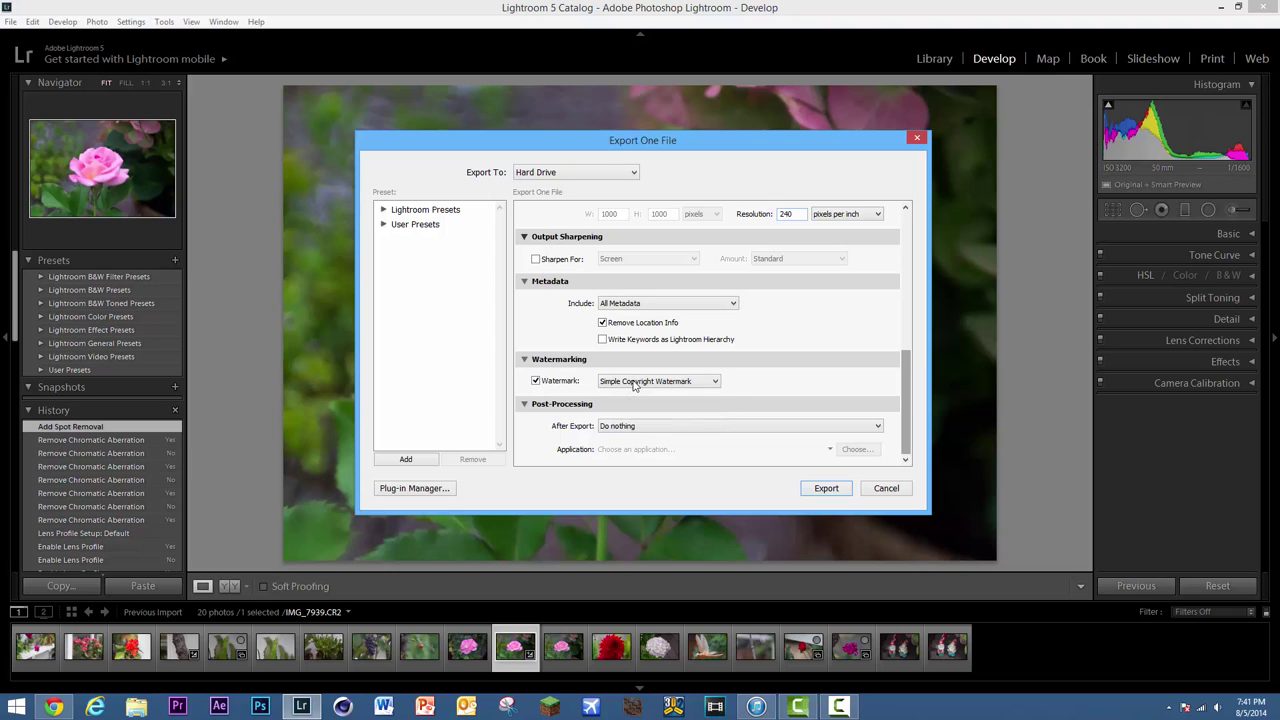
left_click(537, 381)
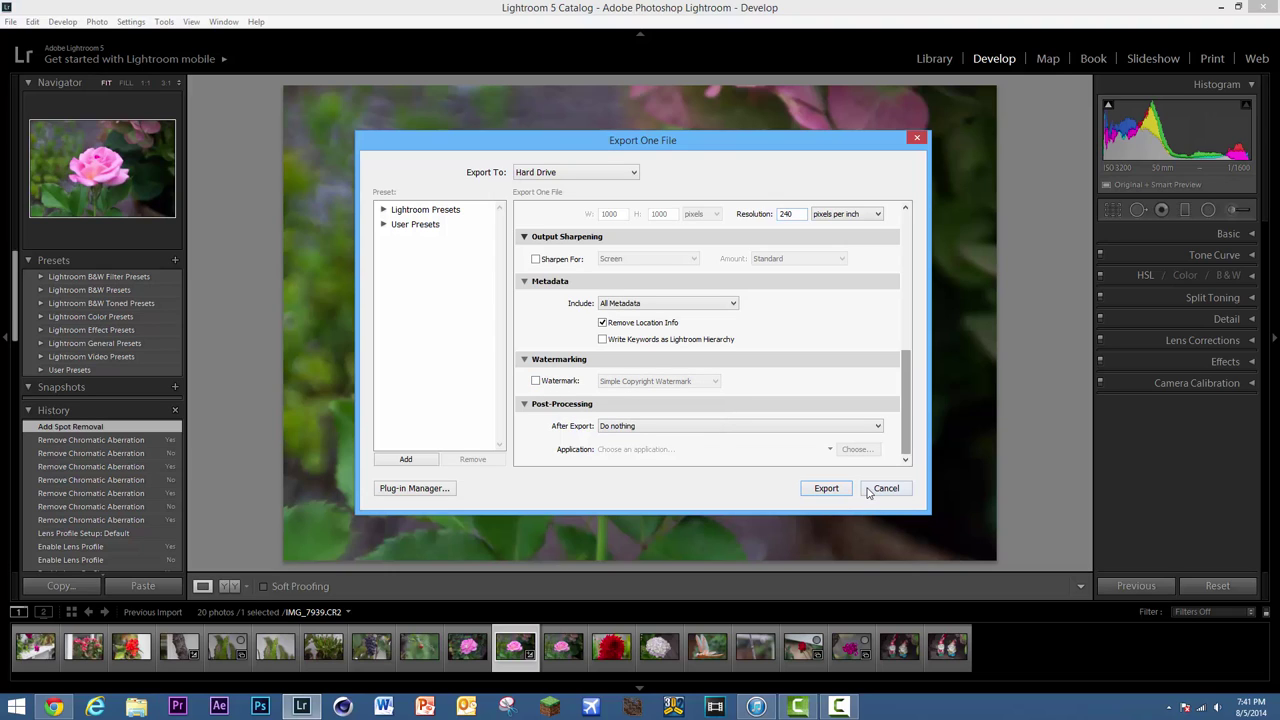
- Set the post-processing action after export to Show in Explorer
left_click(625, 427)
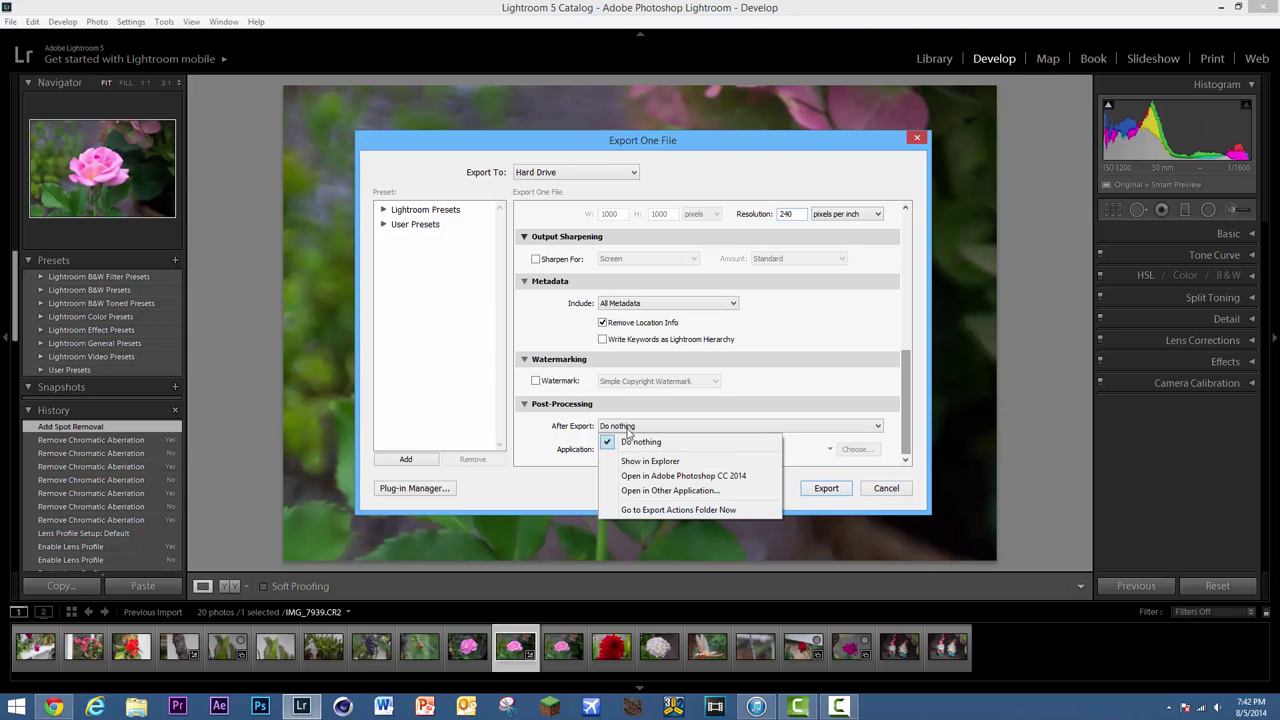
left_click(650, 461)
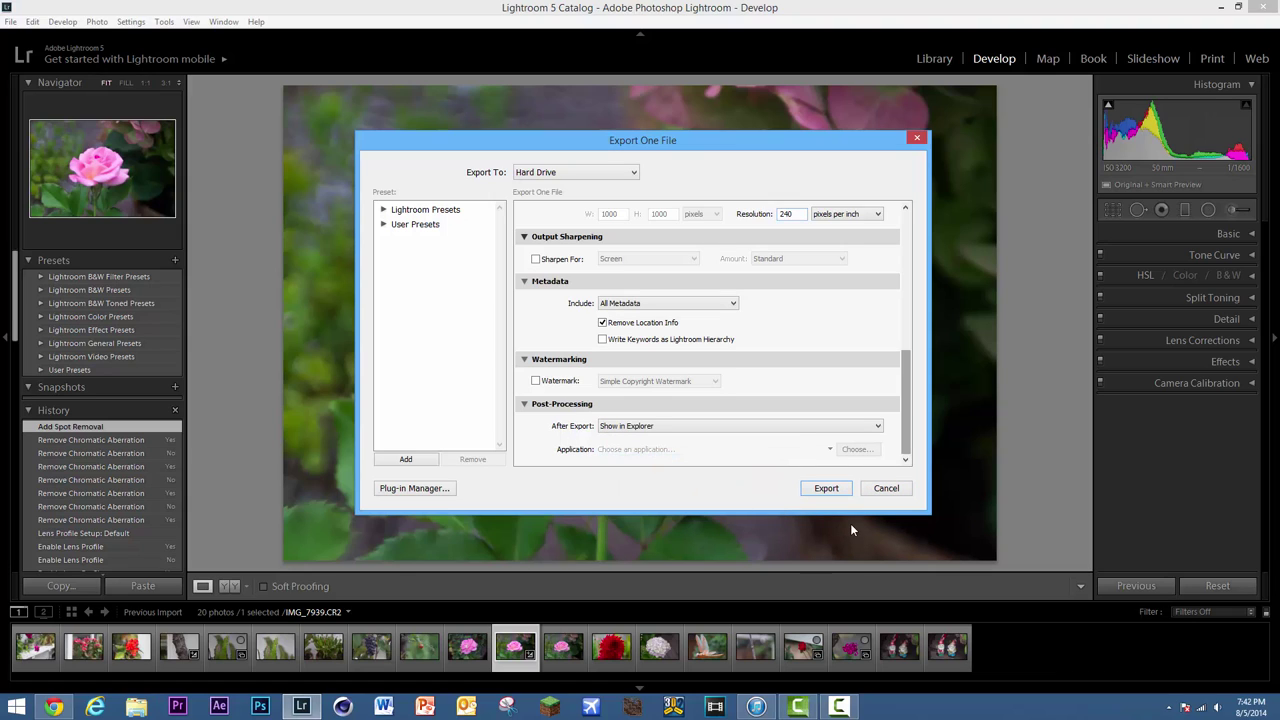
scroll(666, 281, "up", 10)
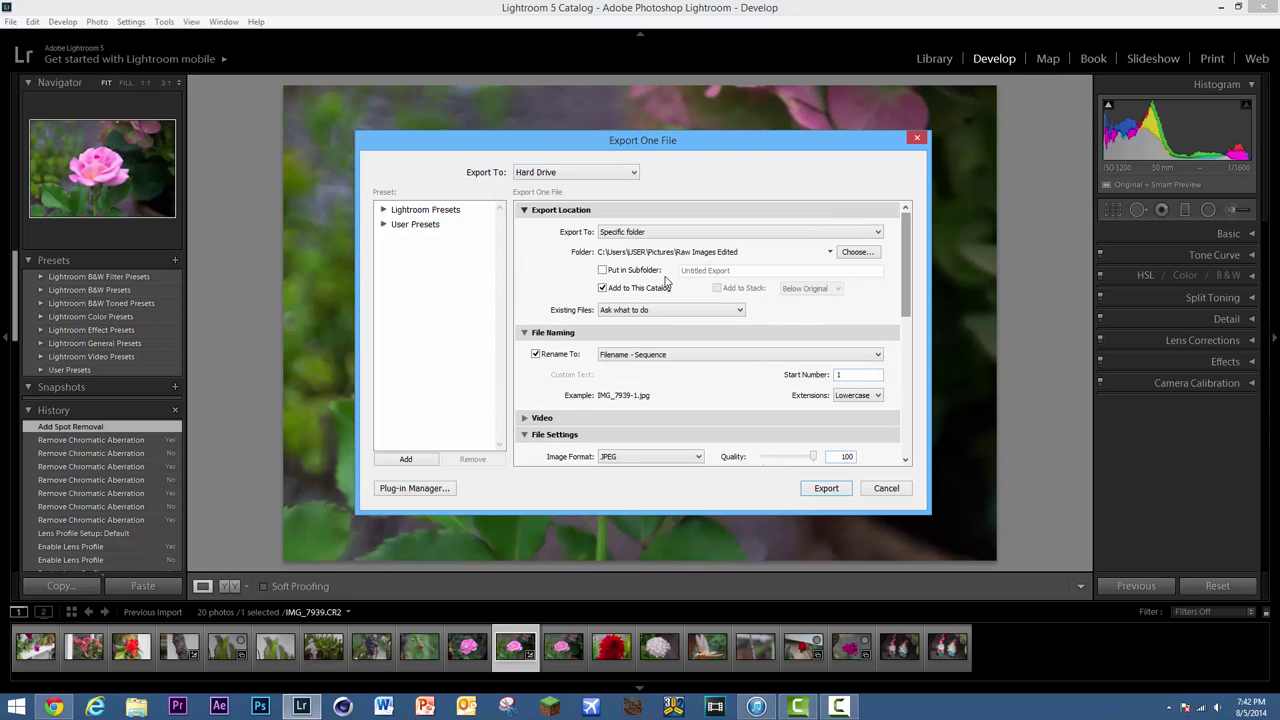
- Save the current export settings as a new preset named Default Export in the User Presets folder
left_click(424, 462)
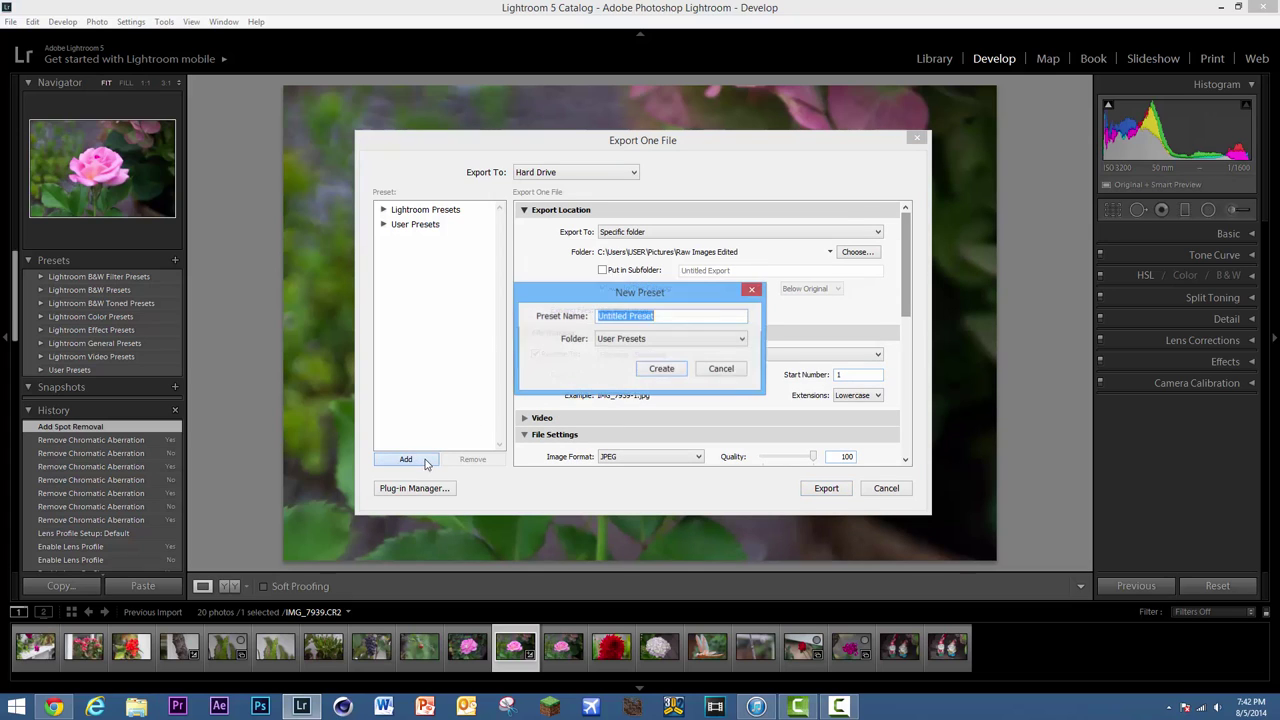
left_click(675, 339)
left_click(678, 327)
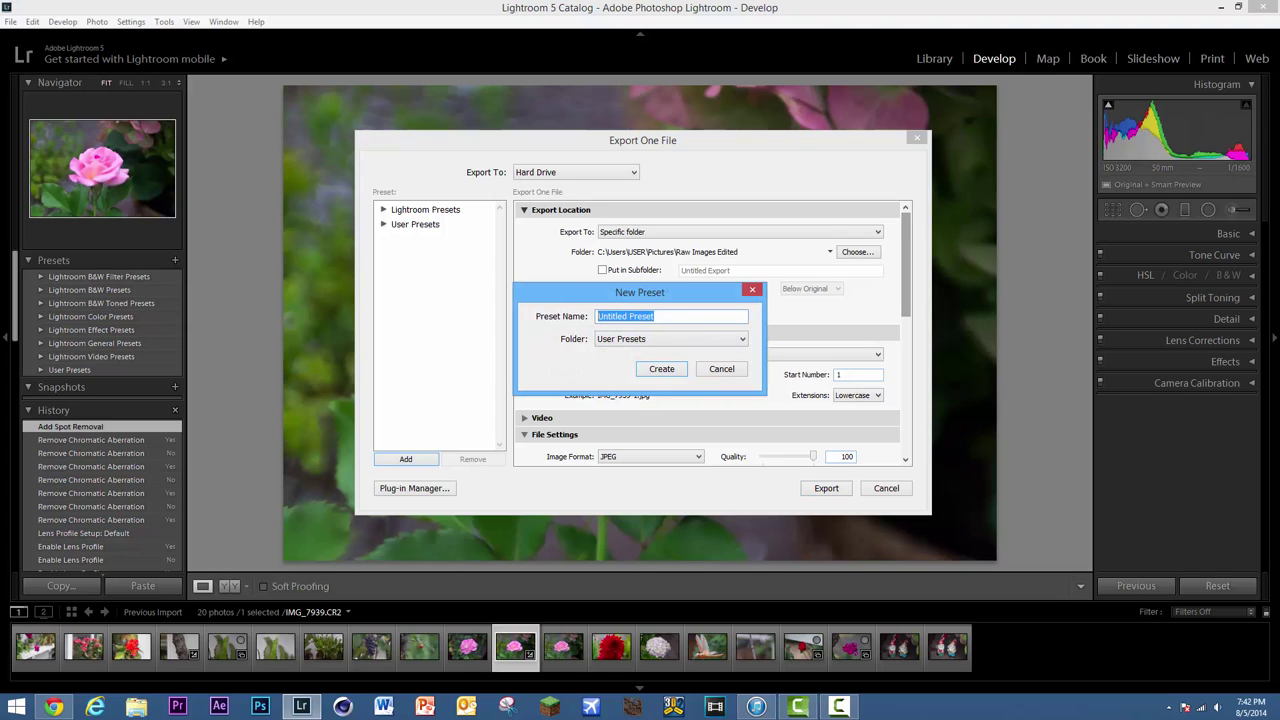
type("Default Export")
left_click(675, 348)
left_click(678, 346)
left_click(678, 346)
left_click(678, 346)
left_click(666, 374)
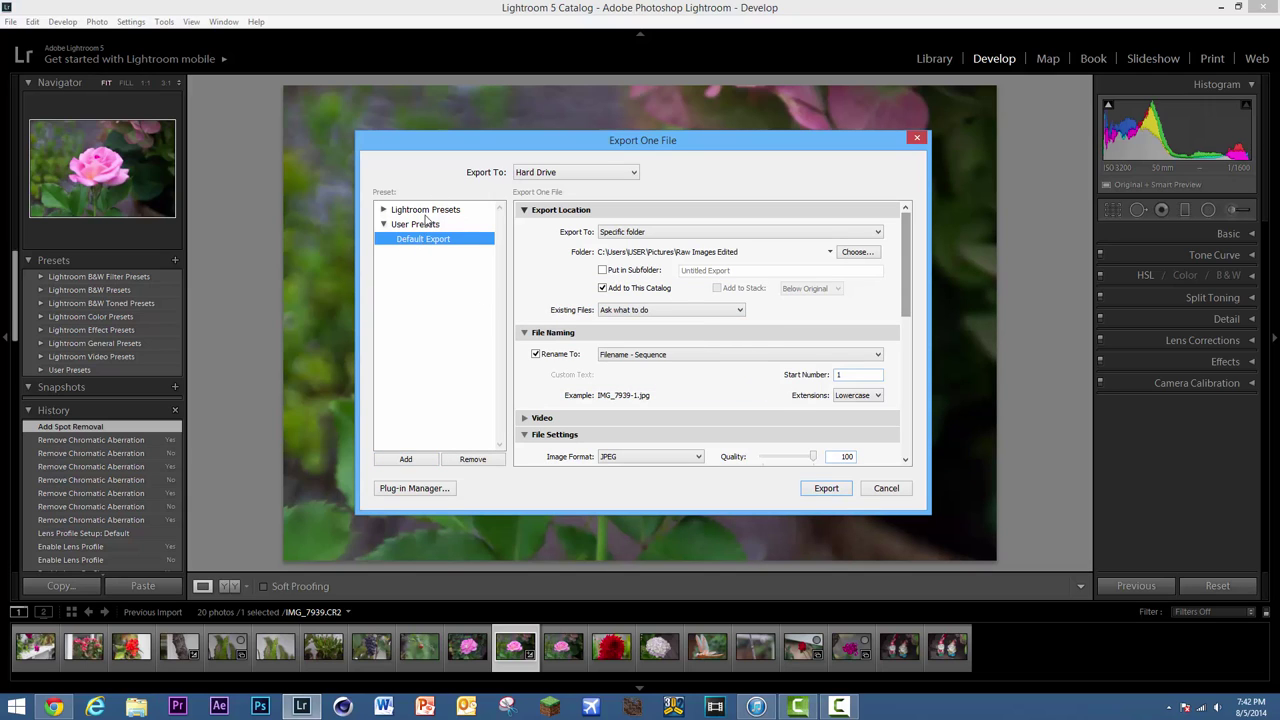
- Review the Default Export preset's settings from export location to post-processing, and export the photo with them
scroll(690, 275, "down", 8)
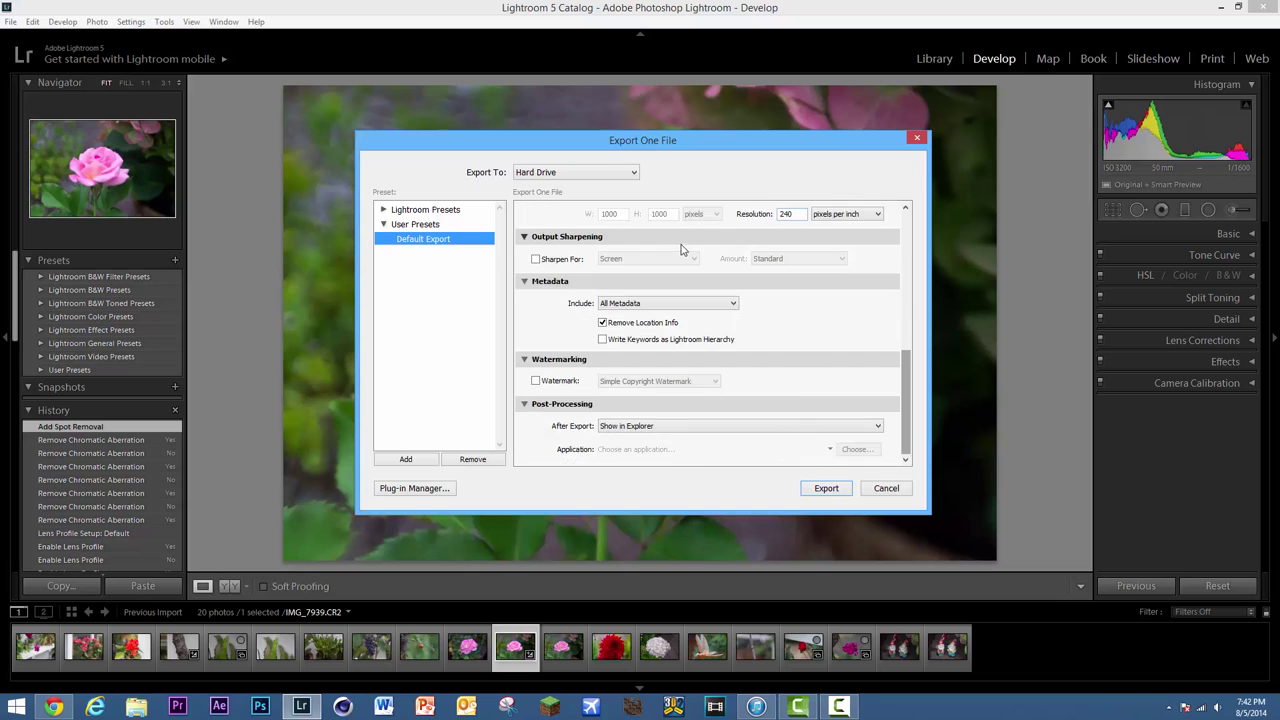
scroll(684, 250, "up", 7)
scroll(743, 410, "up", 2)
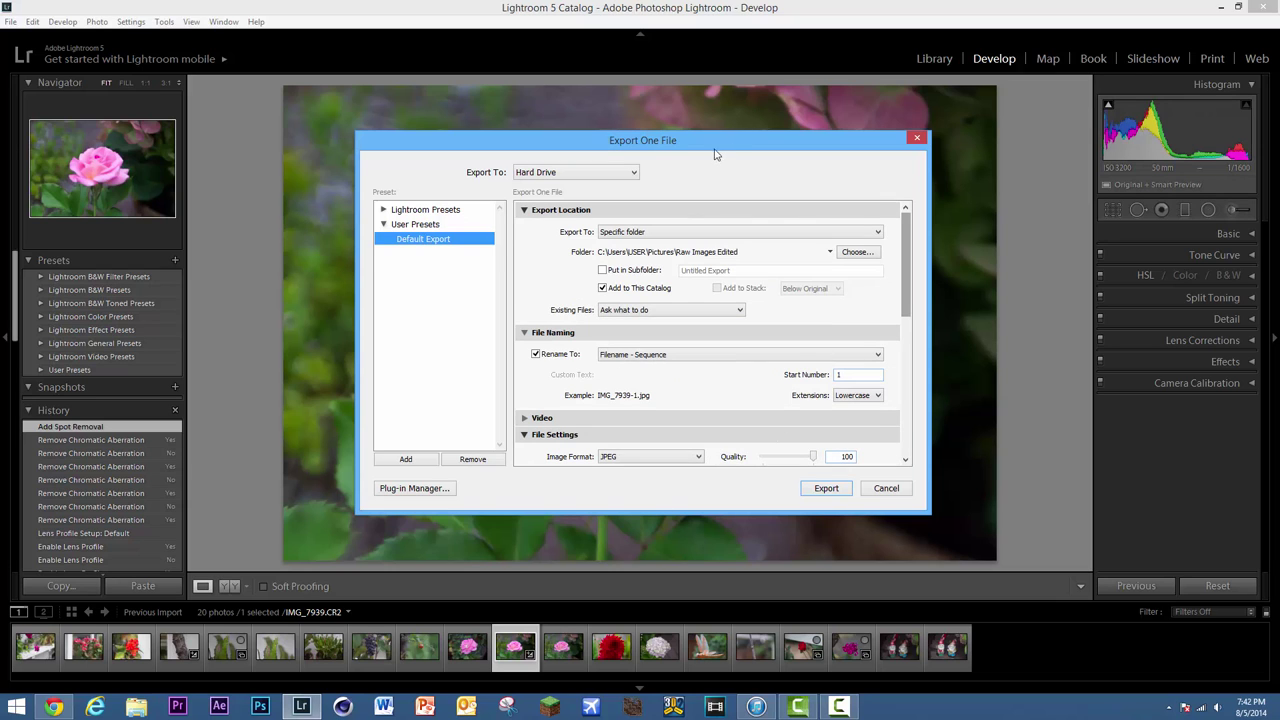
left_click_drag(712, 155, 716, 171)
scroll(703, 390, "down", 8)
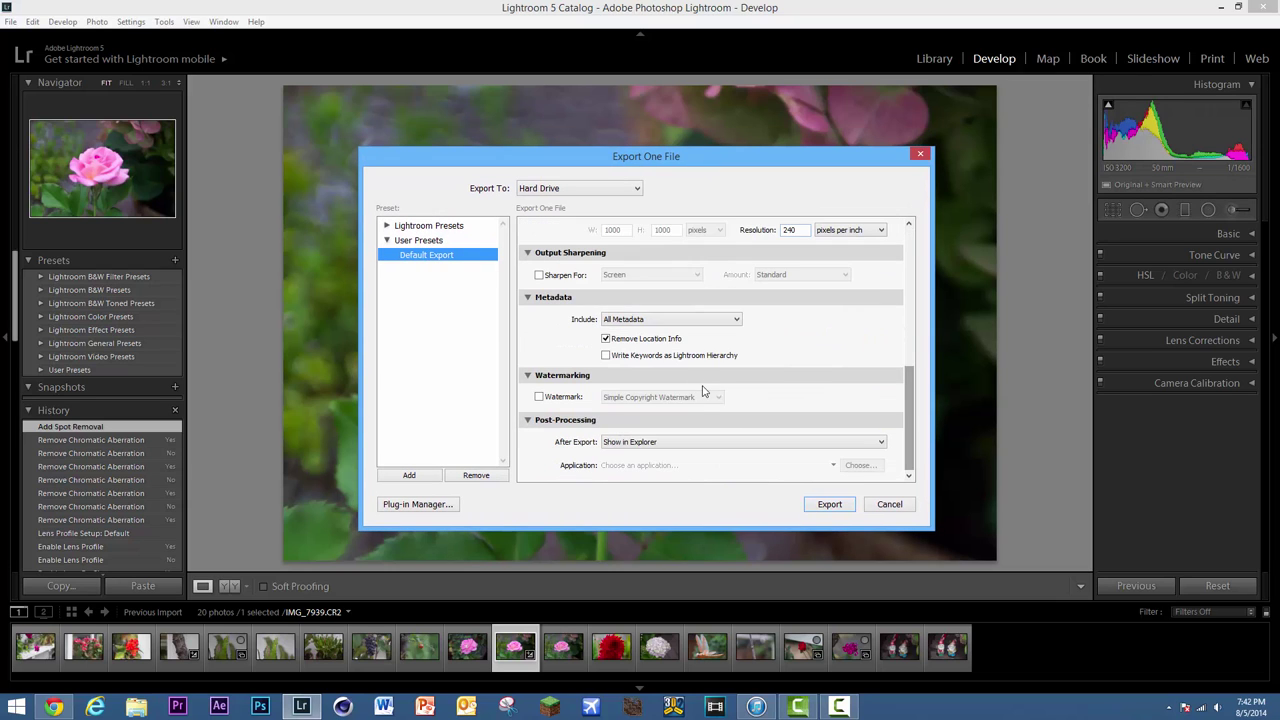
scroll(703, 400, "up", 8)
scroll(703, 400, "down", 8)
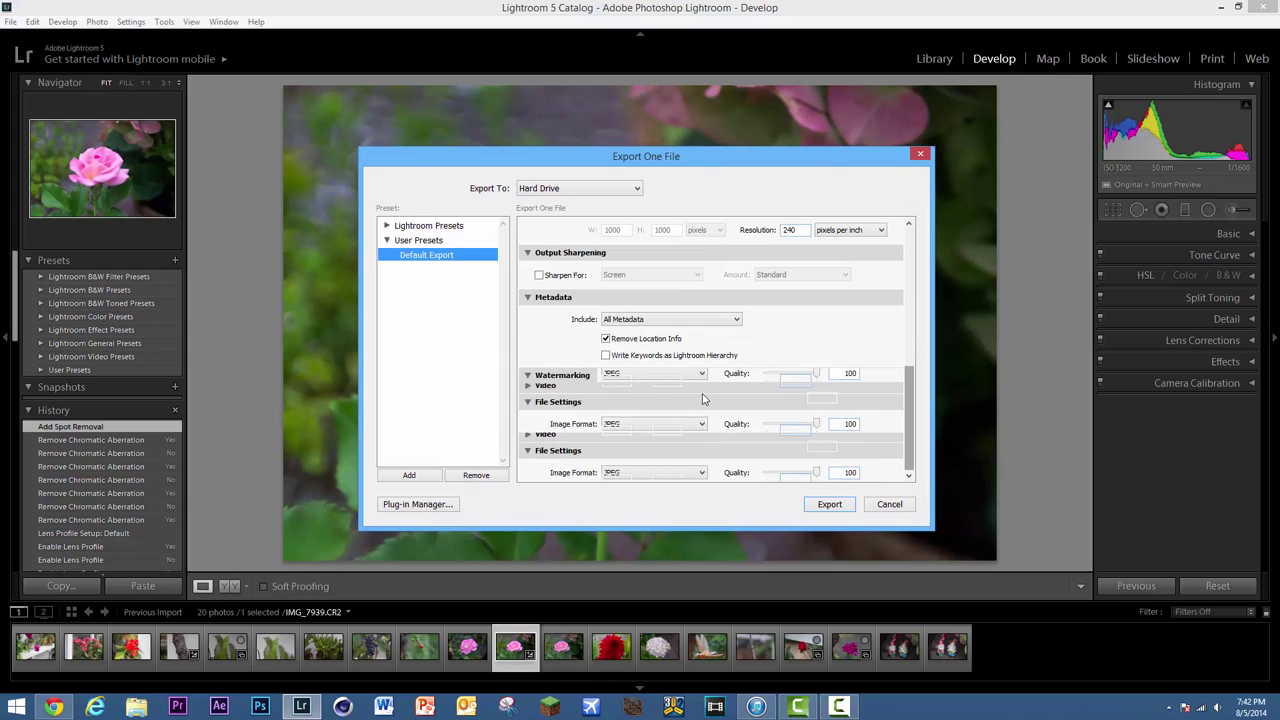
left_click(832, 506)
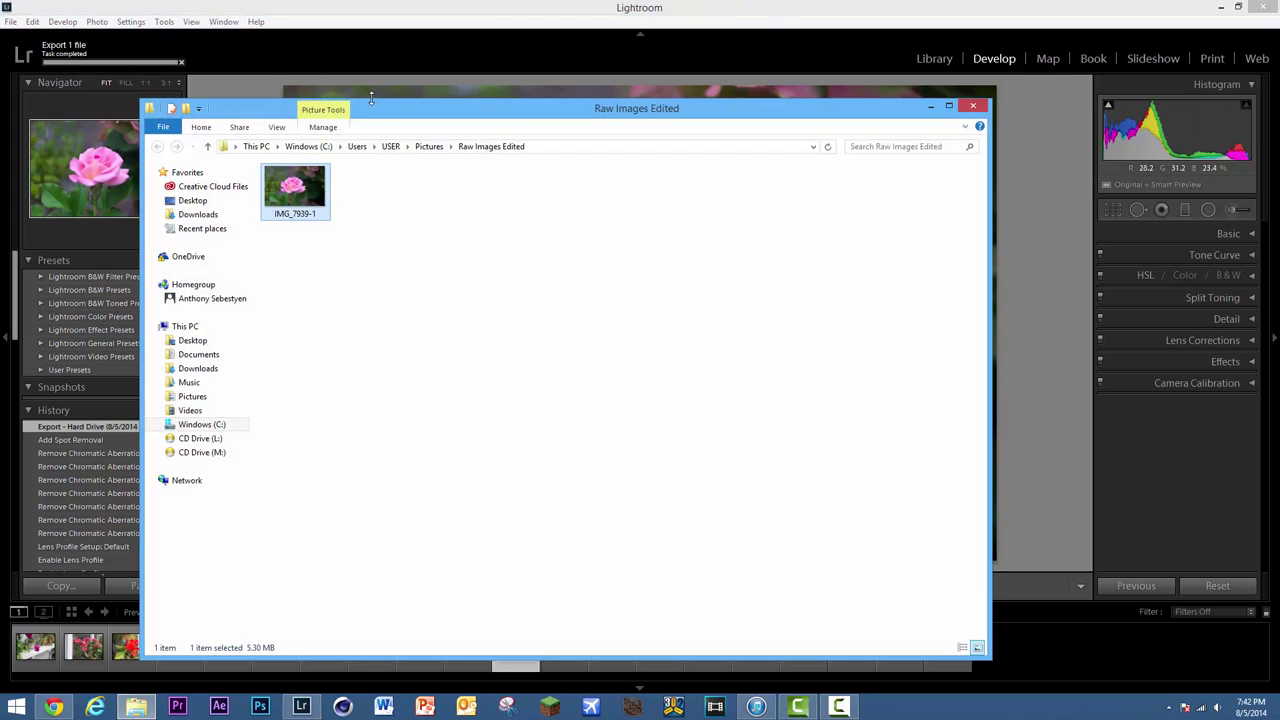
- Inspect the file properties of the exported IMG_7939-1 in the Raw Images Edited folder, and close them
left_click_drag(371, 97, 376, 61)
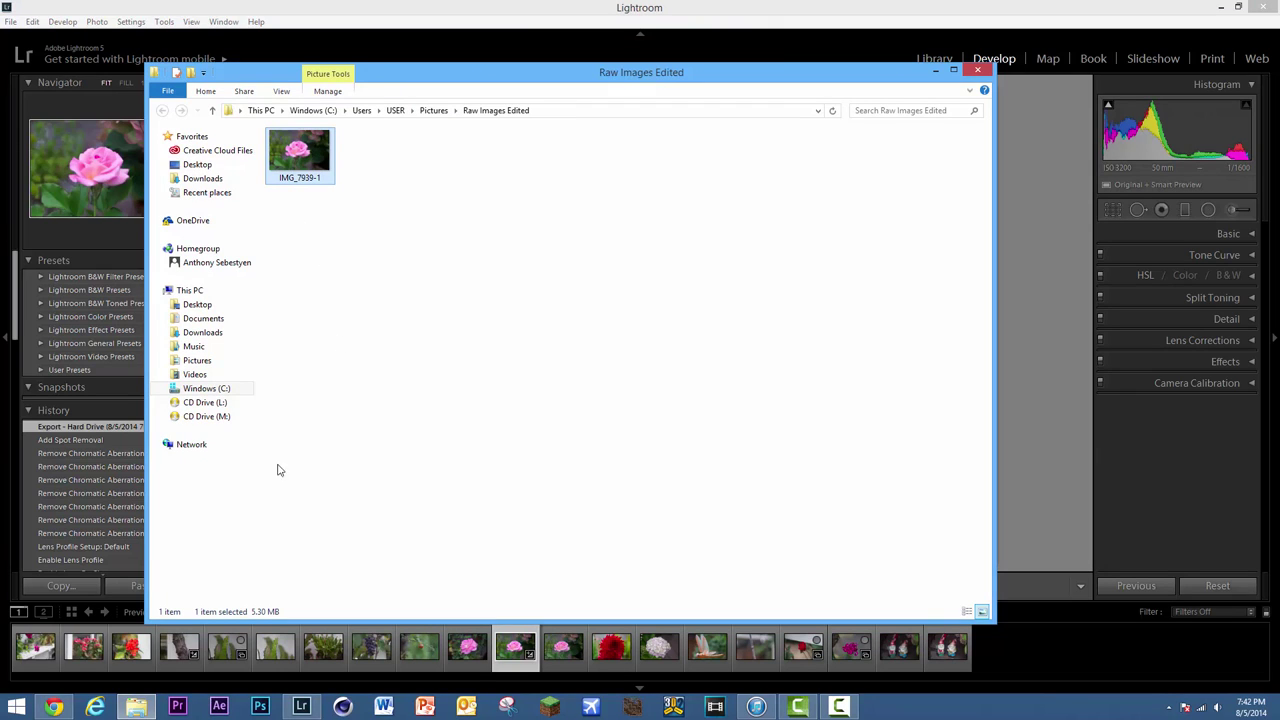
right_click(294, 162)
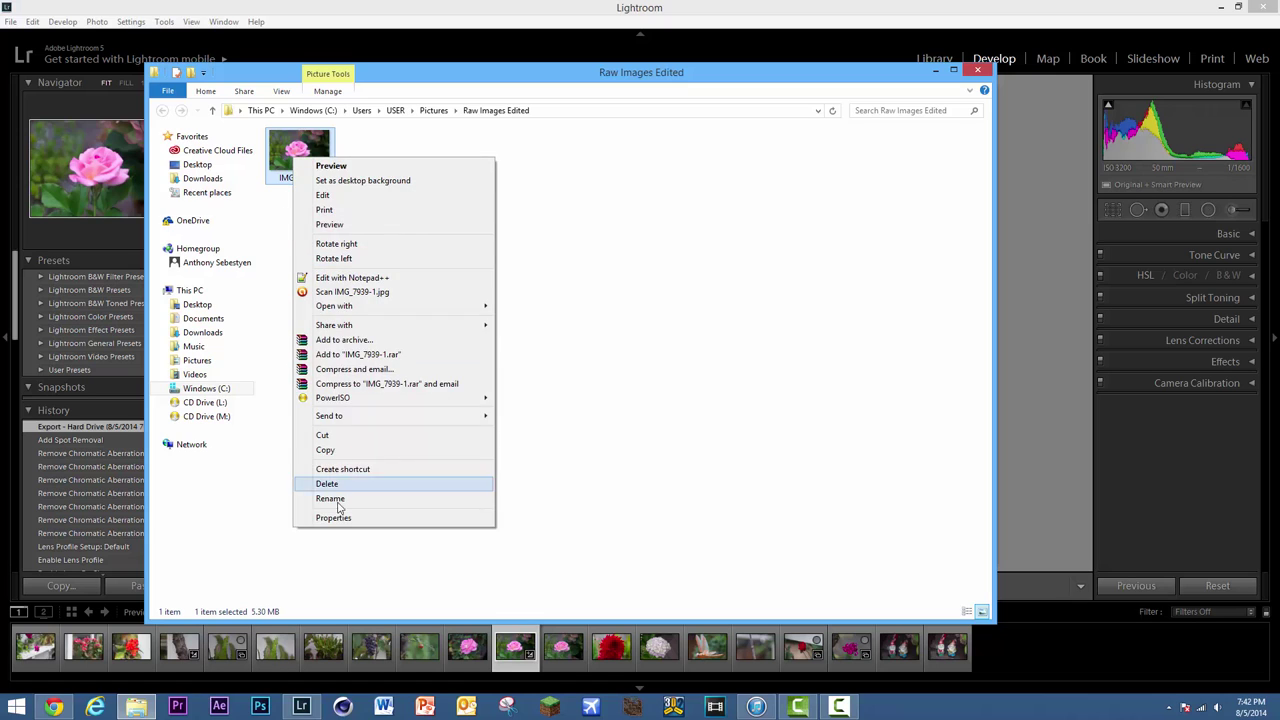
left_click(334, 517)
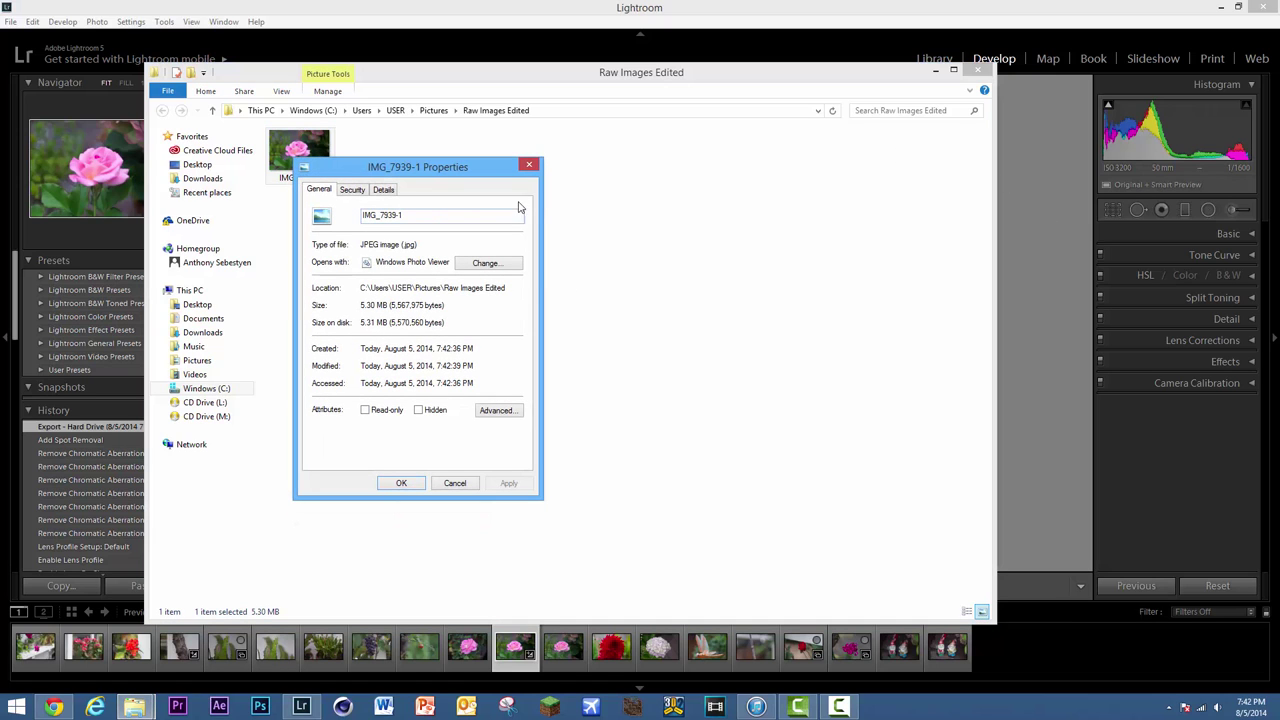
left_click(527, 166)
- View the exported IMG_7939-1 in Windows Photo Viewer, and close both the viewer and the folder window to return to Lightroom
right_click(316, 169)
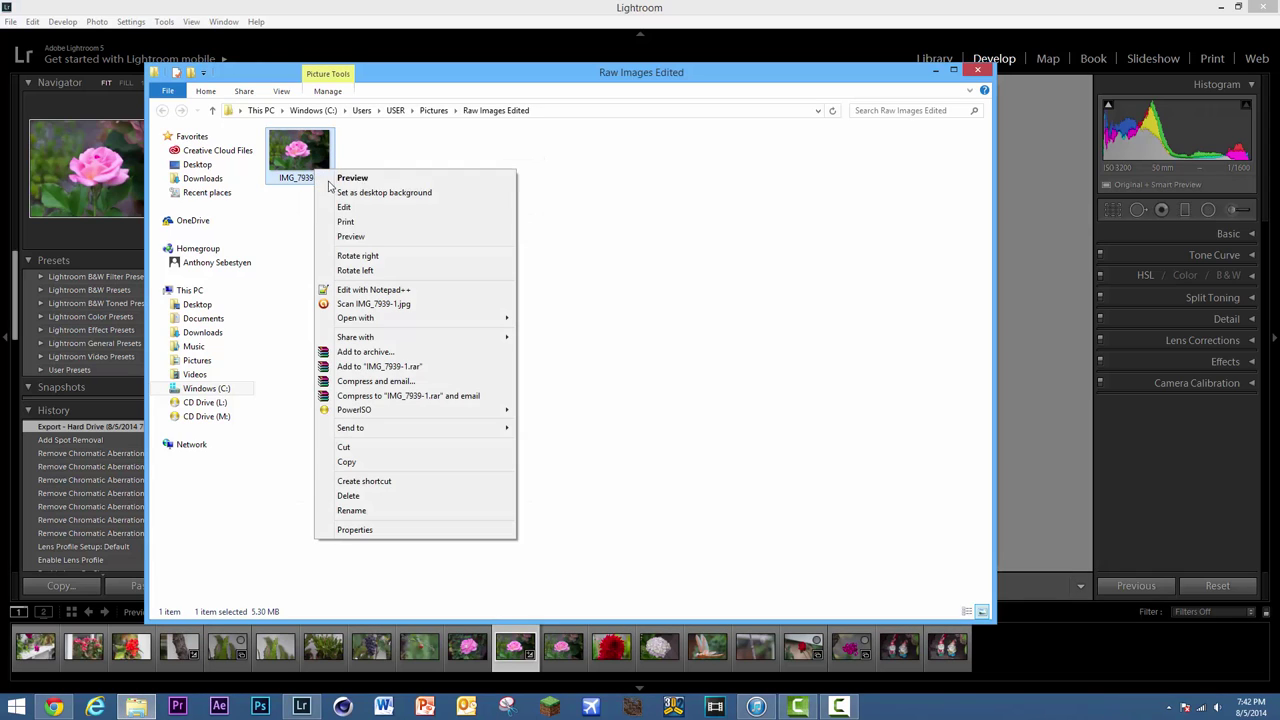
mouse_move(478, 318)
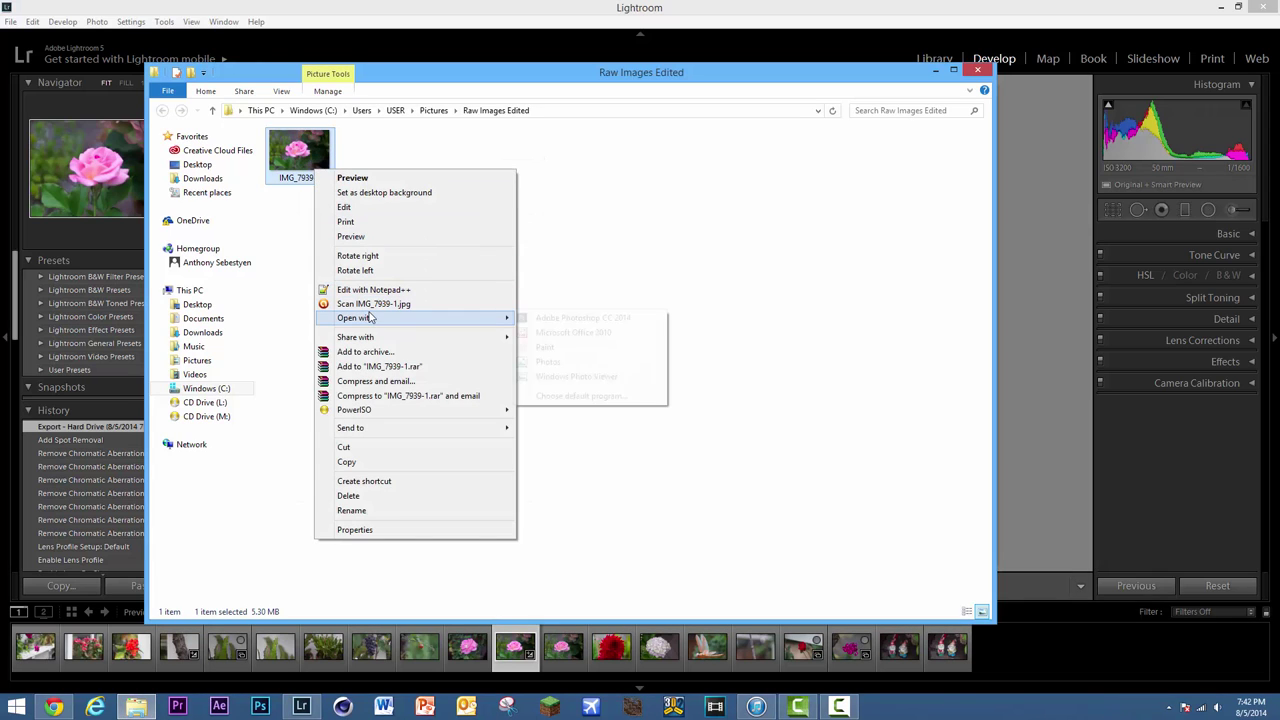
left_click(590, 376)
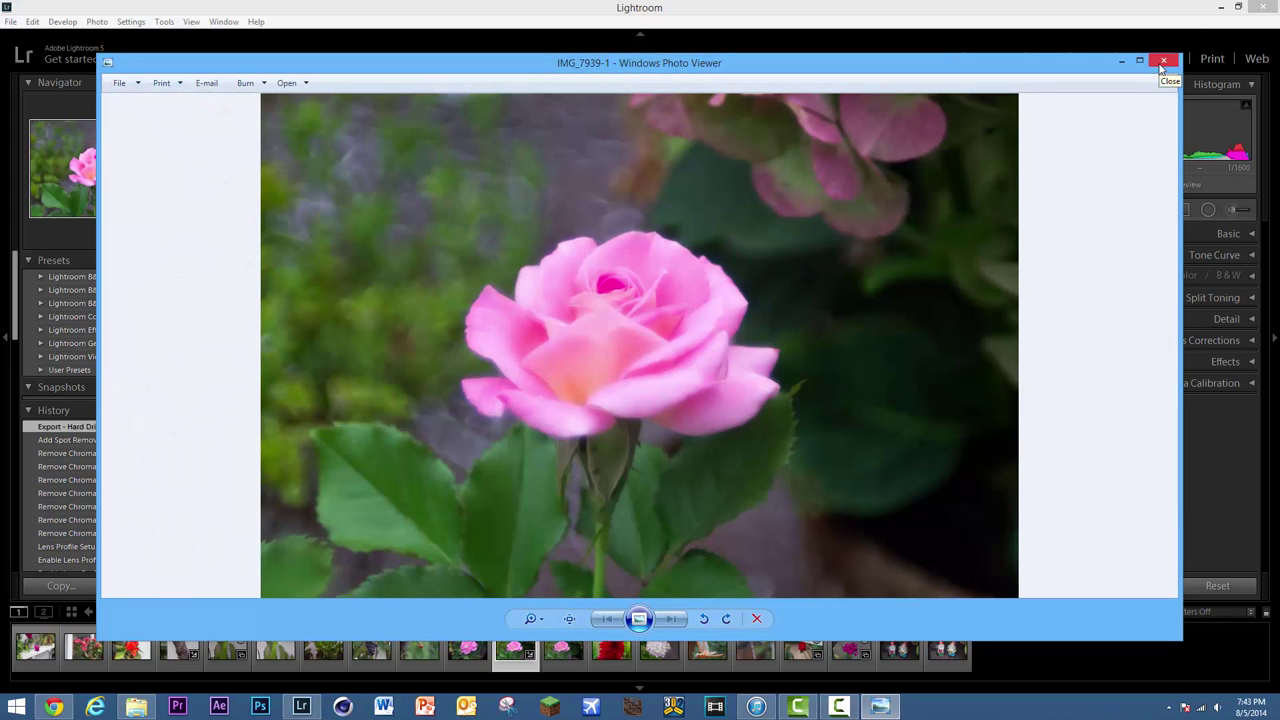
left_click(1163, 62)
left_click(649, 216)
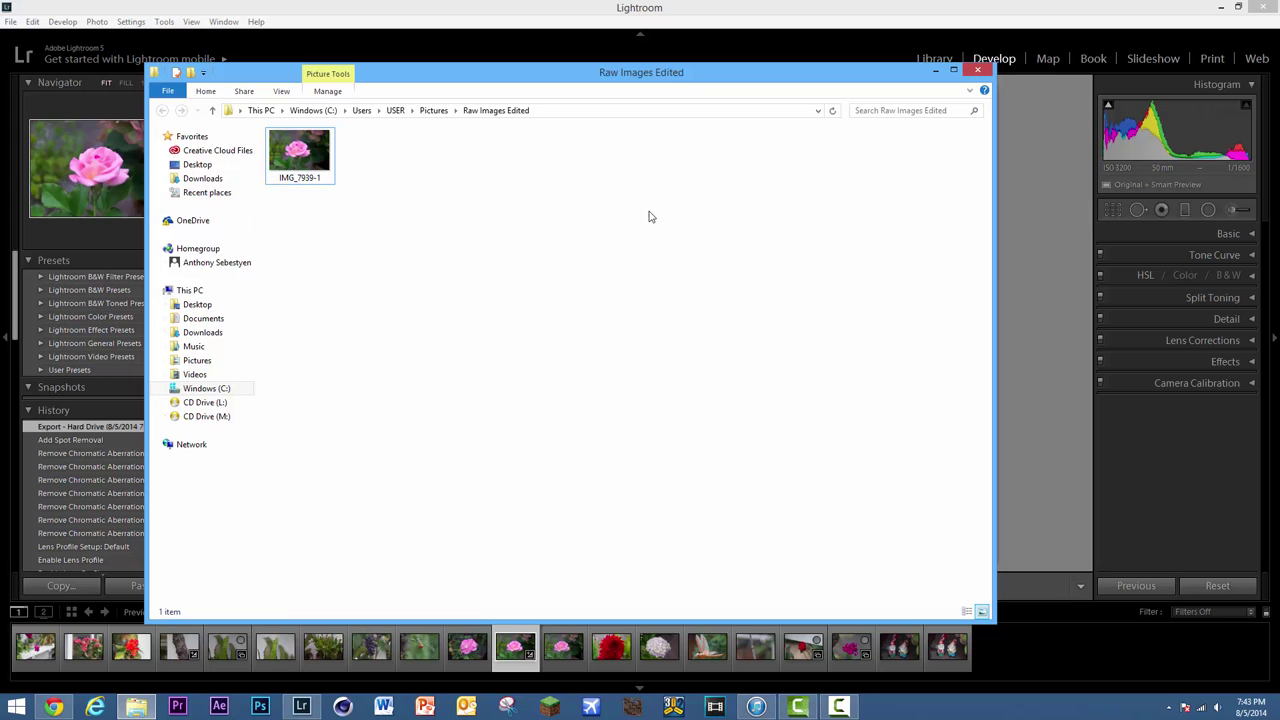
left_click(977, 70)
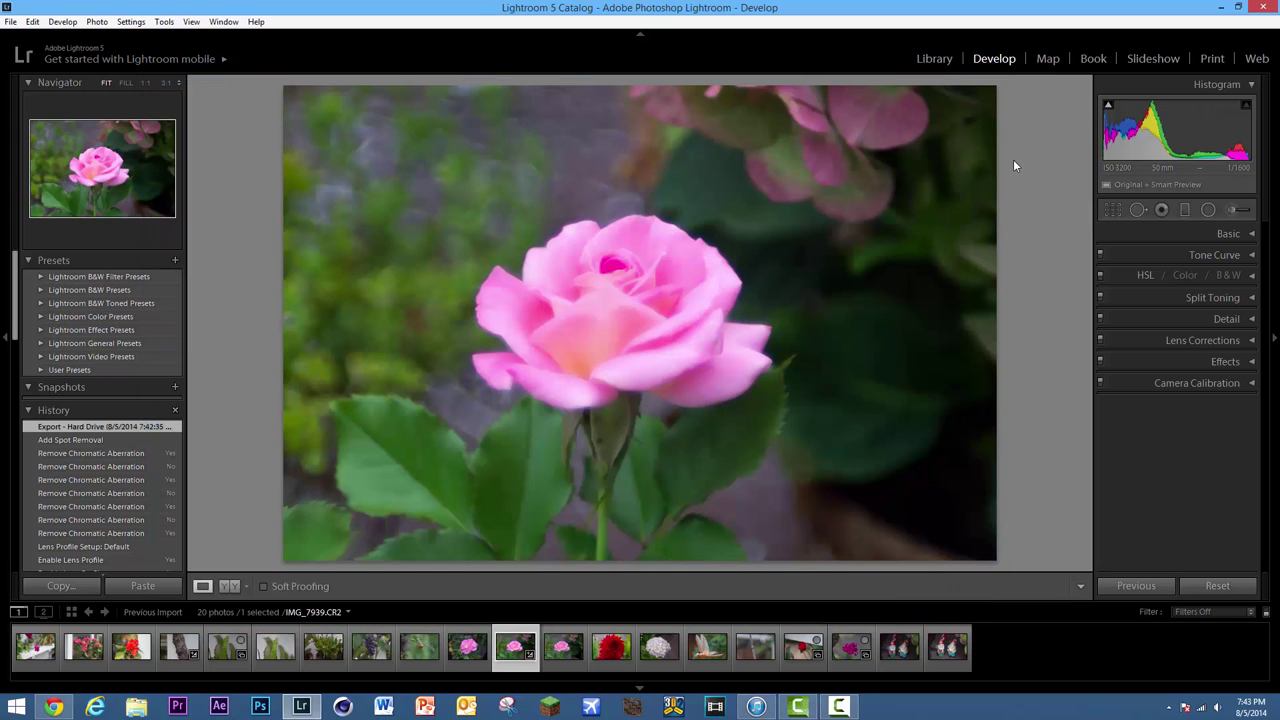